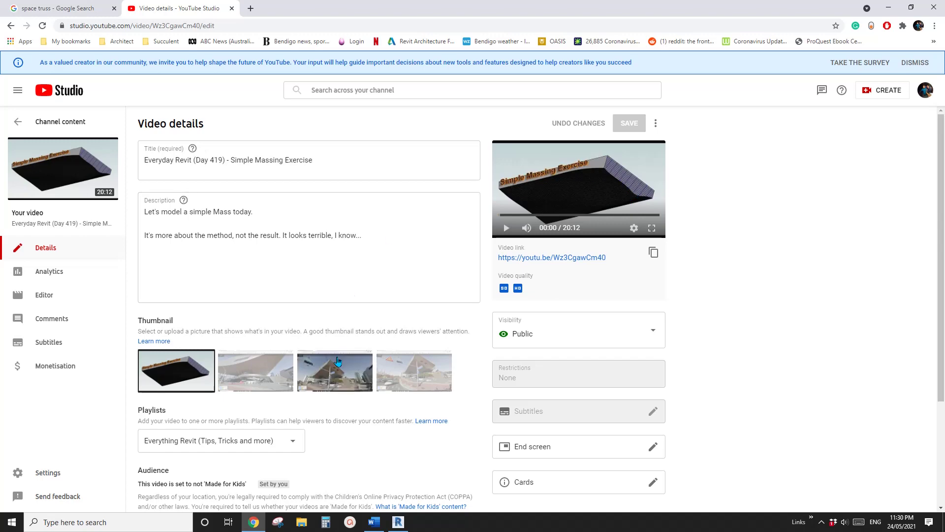
Look over the space truss reference images, switch to Revit and examine the curved space truss model from several angles
{"action": "left_click", "coordinate": [91, 10]}
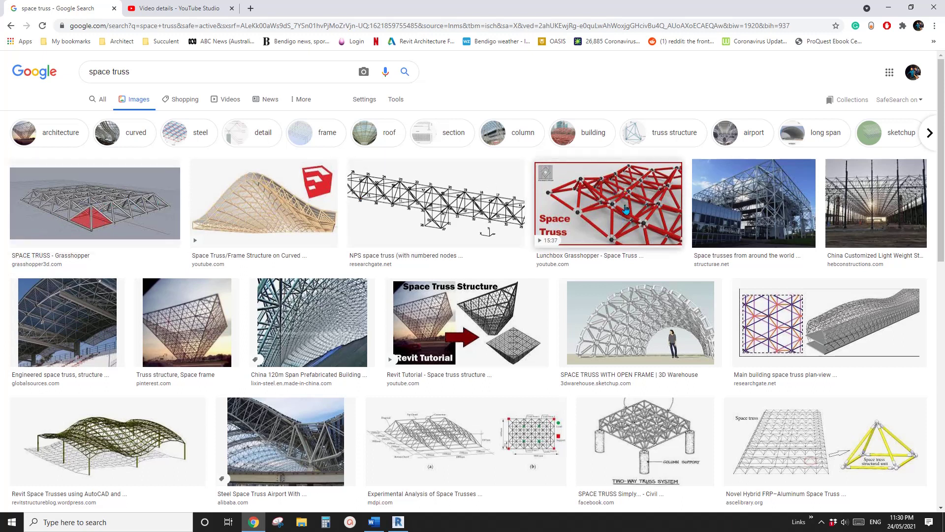
{"action": "left_click", "coordinate": [397, 522]}
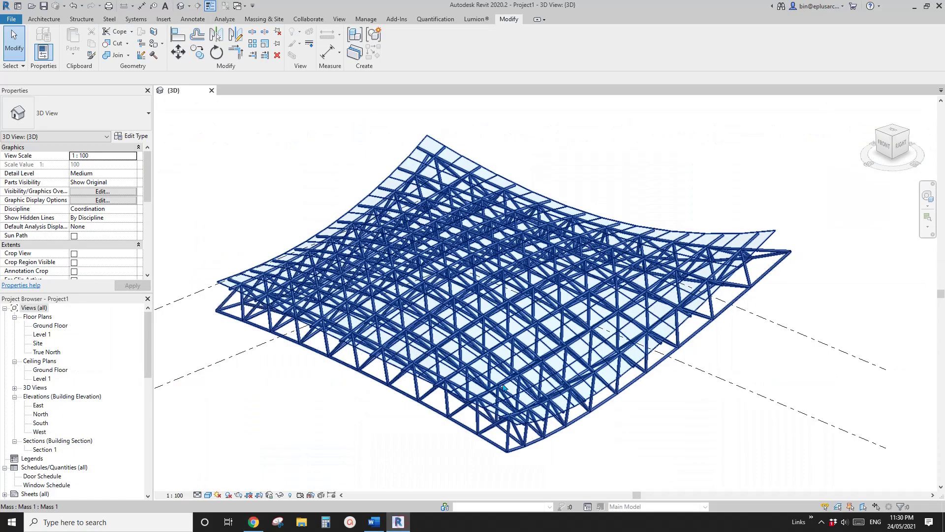
{"action": "middle_click_drag", "start_coordinate": [587, 404], "coordinate": [589, 439], "text": "shift"}
{"action": "scroll", "coordinate": [557, 383], "scroll_direction": "up", "scroll_amount": 3}
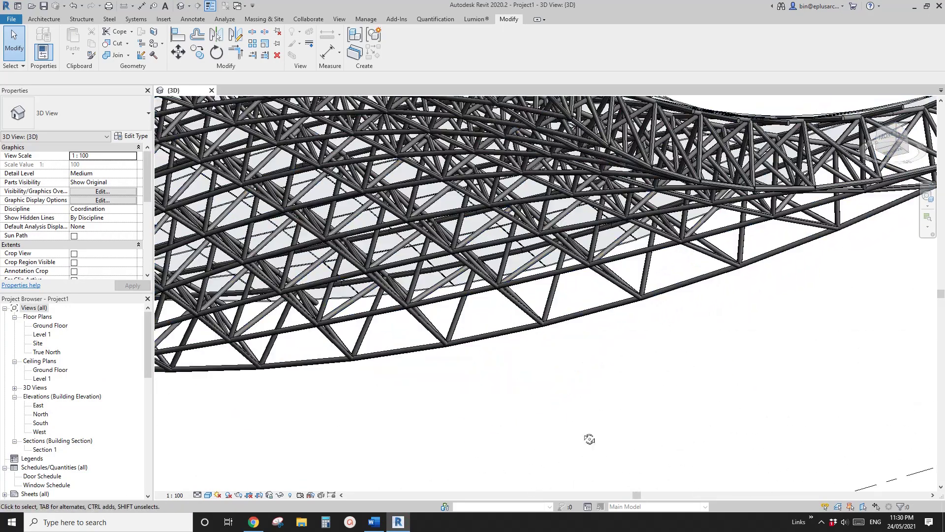
{"action": "scroll", "coordinate": [520, 365], "scroll_direction": "down", "scroll_amount": 6}
{"action": "middle_click_drag", "start_coordinate": [498, 332], "coordinate": [473, 404], "text": "shift"}
{"action": "middle_click_drag", "start_coordinate": [422, 331], "coordinate": [432, 424], "text": "shift"}
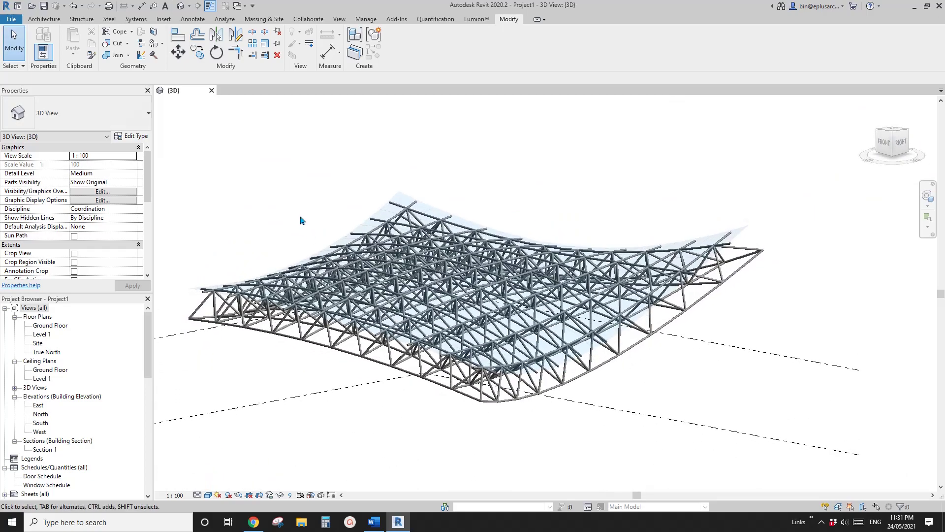
Close the finished truss project and create a new project from a template
{"action": "left_click", "coordinate": [211, 90]}
{"action": "left_click", "coordinate": [497, 258]}
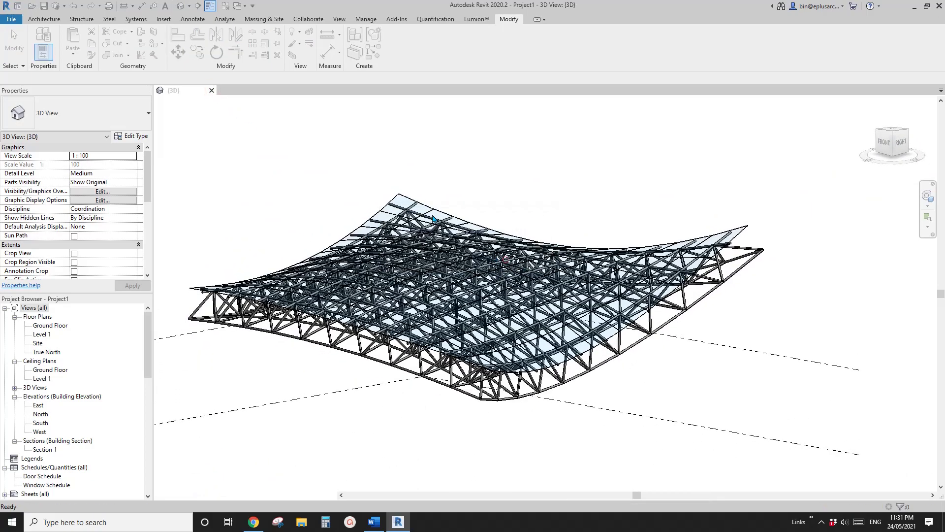
{"action": "left_click", "coordinate": [66, 117]}
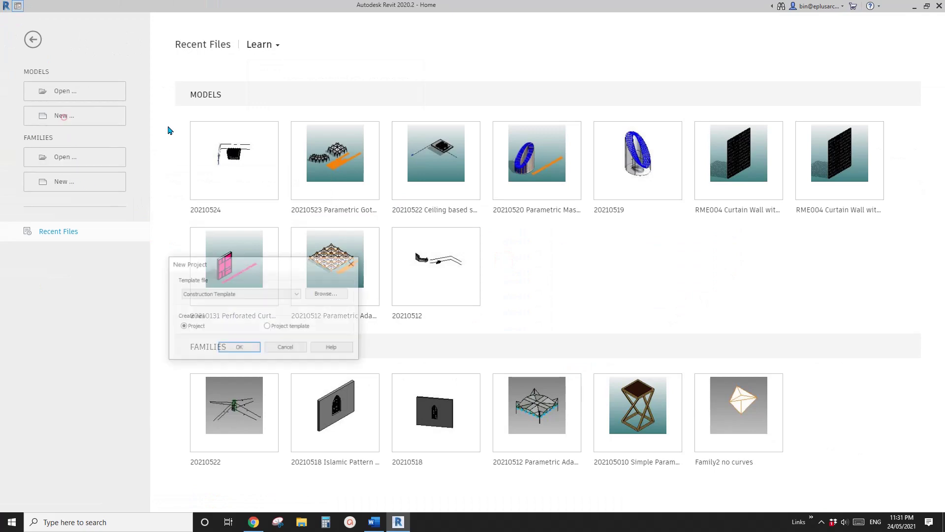
{"action": "left_click", "coordinate": [255, 293]}
{"action": "left_click", "coordinate": [214, 313]}
{"action": "left_click", "coordinate": [239, 348]}
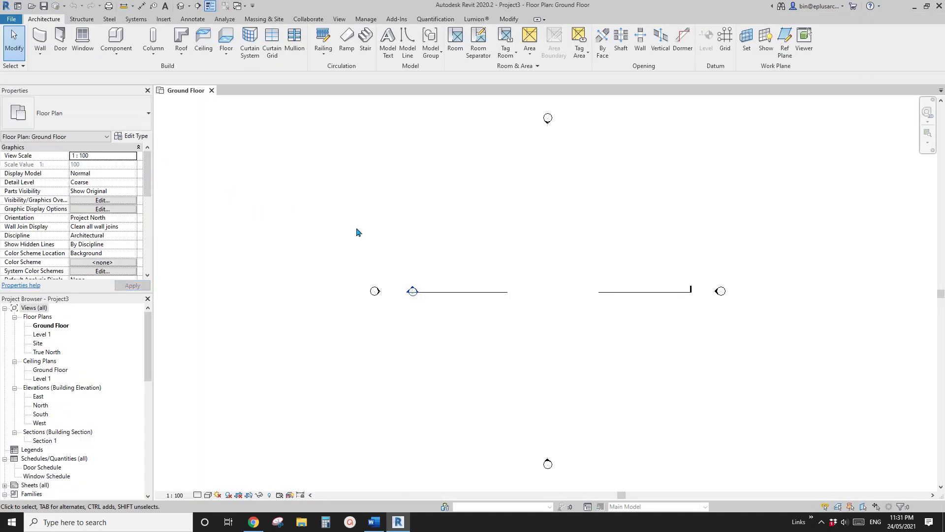
Start an in-place component in the Mass category and accept its name
{"action": "left_click", "coordinate": [117, 53]}
{"action": "left_click", "coordinate": [135, 93]}
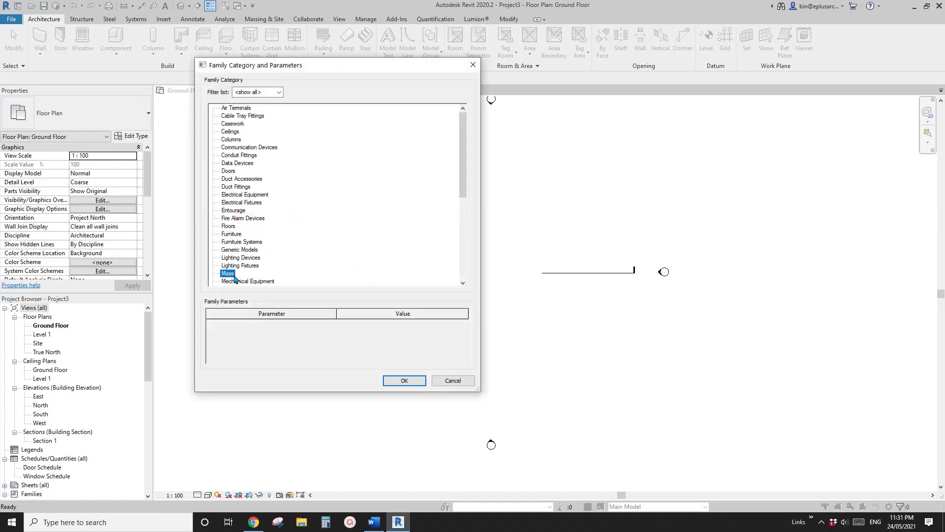
{"action": "left_click", "coordinate": [414, 383]}
{"action": "key", "text": "Return"}
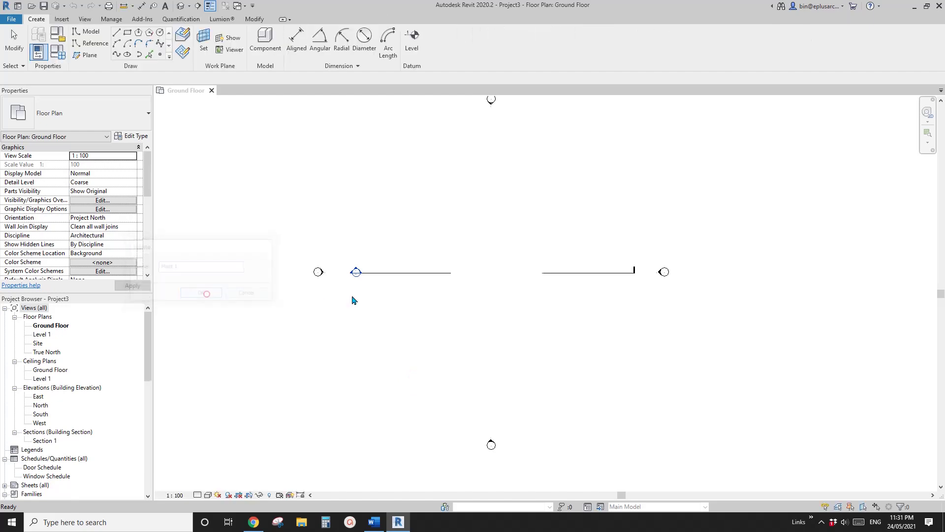
Draw three separate reference-line splines side by side on the Ground Floor plan, each through three points, with the right-hand one curved
{"action": "left_click", "coordinate": [93, 46]}
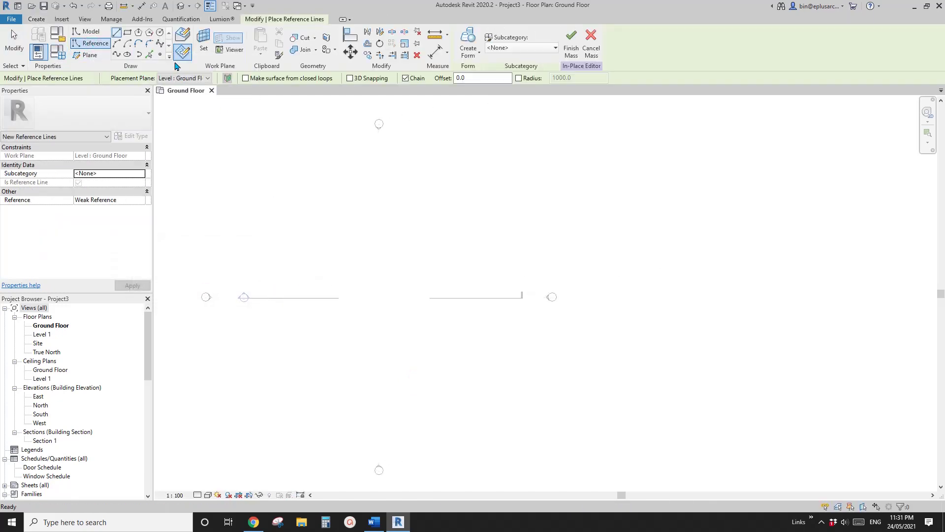
{"action": "left_click", "coordinate": [116, 55]}
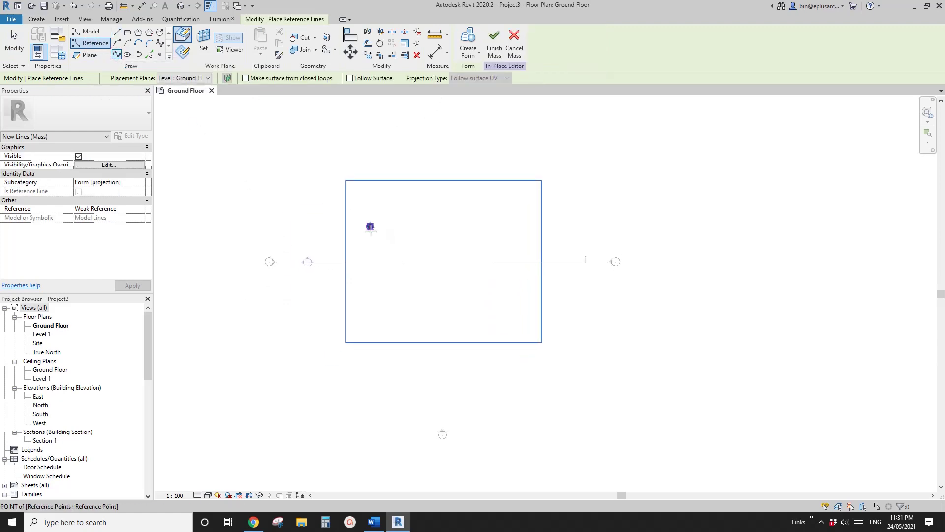
{"action": "key", "text": "Escape"}
{"action": "left_click", "coordinate": [419, 217]}
{"action": "left_click", "coordinate": [420, 263]}
{"action": "left_click", "coordinate": [421, 307]}
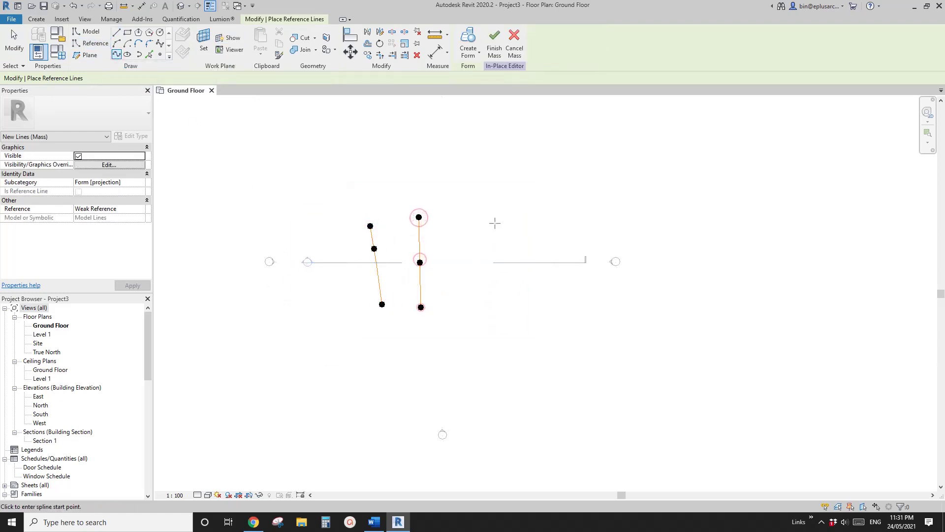
{"action": "key", "text": "Escape"}
{"action": "left_click", "coordinate": [494, 216]}
{"action": "left_click", "coordinate": [480, 272]}
{"action": "left_click", "coordinate": [487, 312]}
{"action": "key", "text": "Escape"}
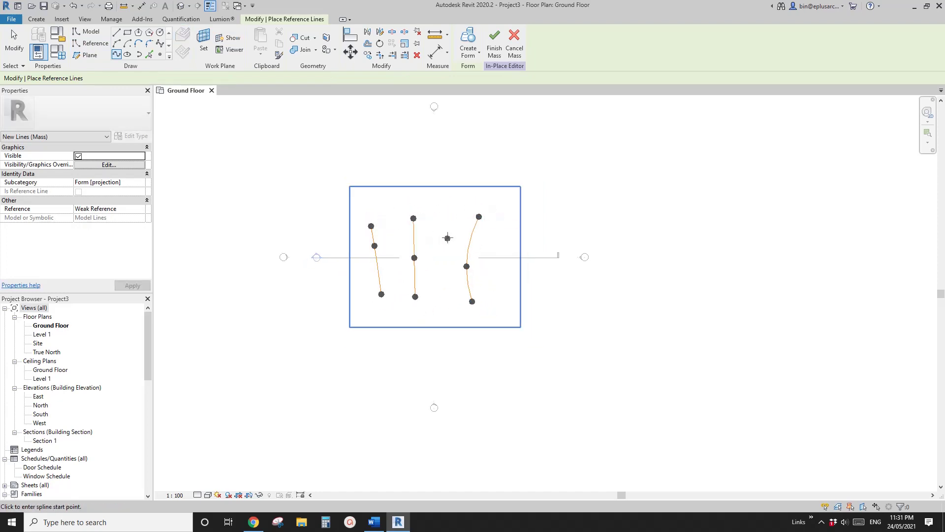
{"action": "key", "text": "Escape"}
Select the three reference splines and create a lofted surface form from them
{"action": "left_click", "coordinate": [327, 256]}
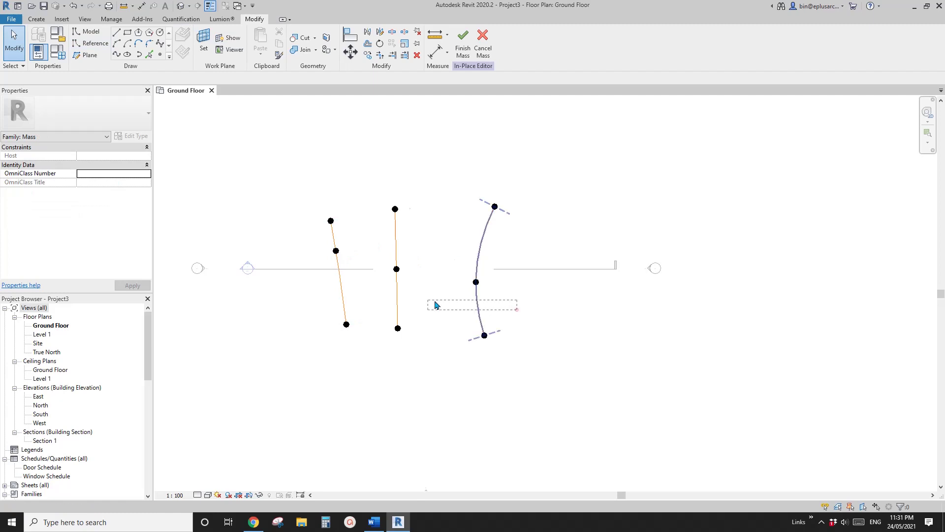
{"action": "left_click_drag", "start_coordinate": [329, 299], "coordinate": [328, 298]}
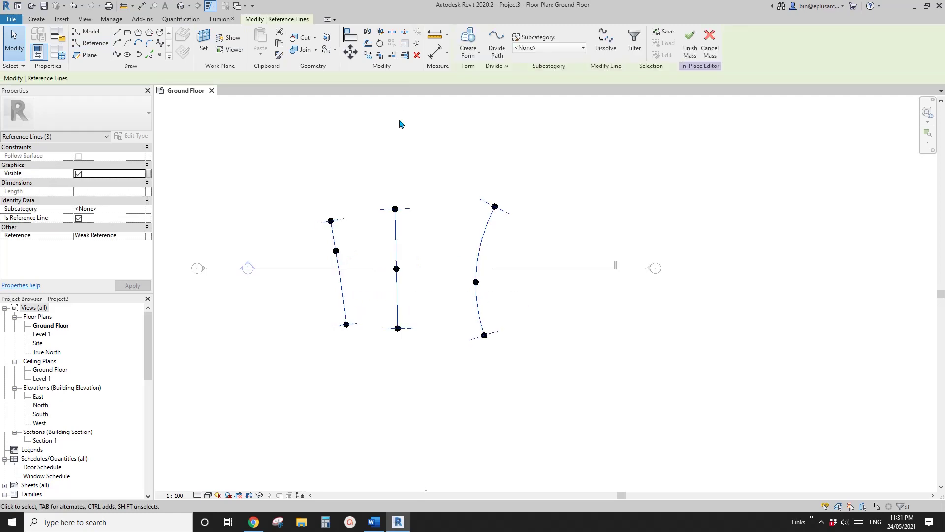
{"action": "left_click", "coordinate": [470, 39]}
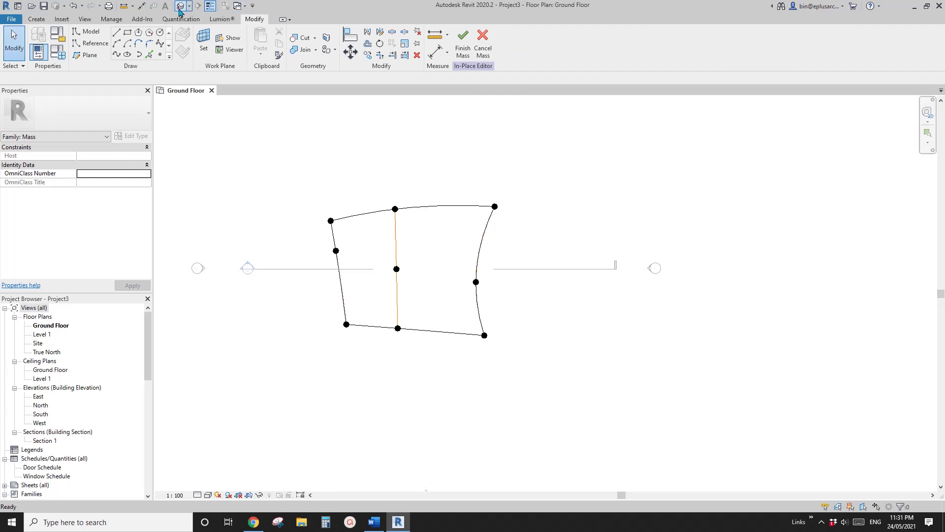
In the front-facing 3D view, select the whole form with its points and raise it above Level 1, to about 5200 mm
{"action": "left_click", "coordinate": [180, 7]}
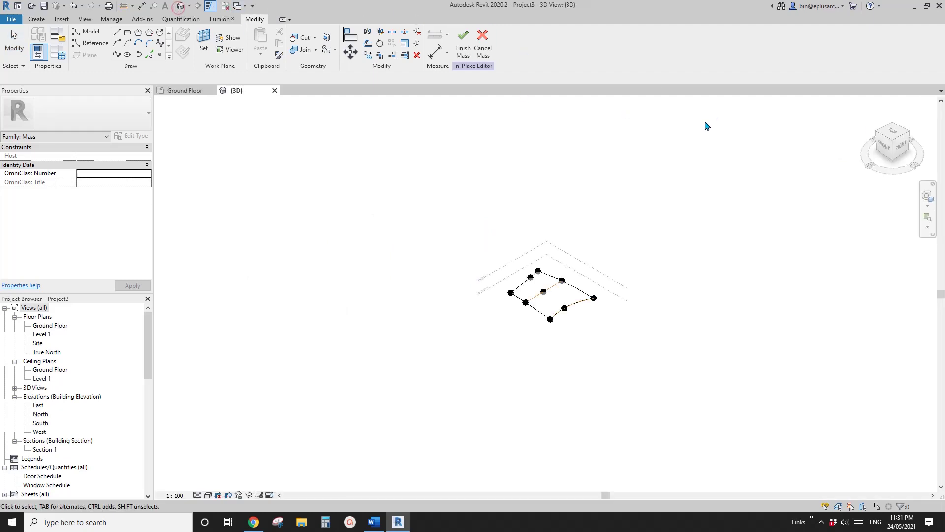
{"action": "left_click", "coordinate": [884, 150]}
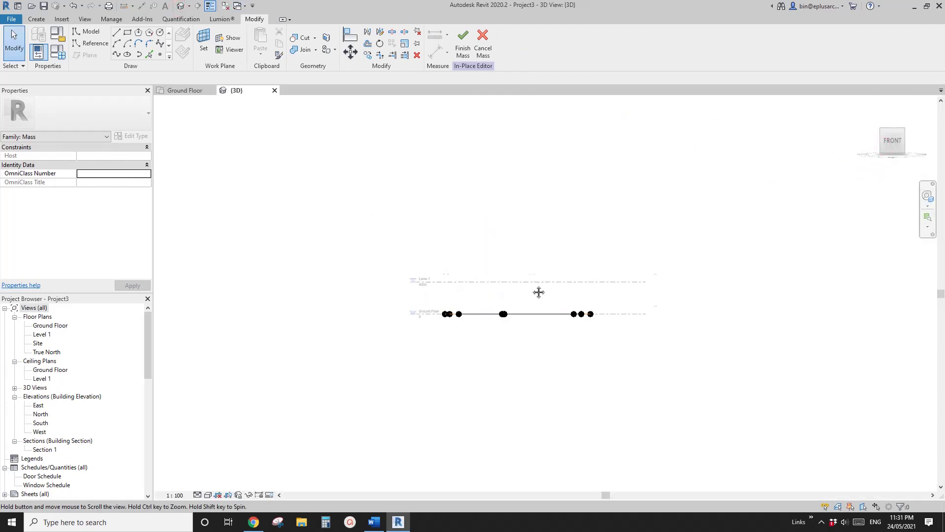
{"action": "left_click_drag", "start_coordinate": [370, 256], "coordinate": [649, 347]}
{"action": "key", "text": "shift+Up"}
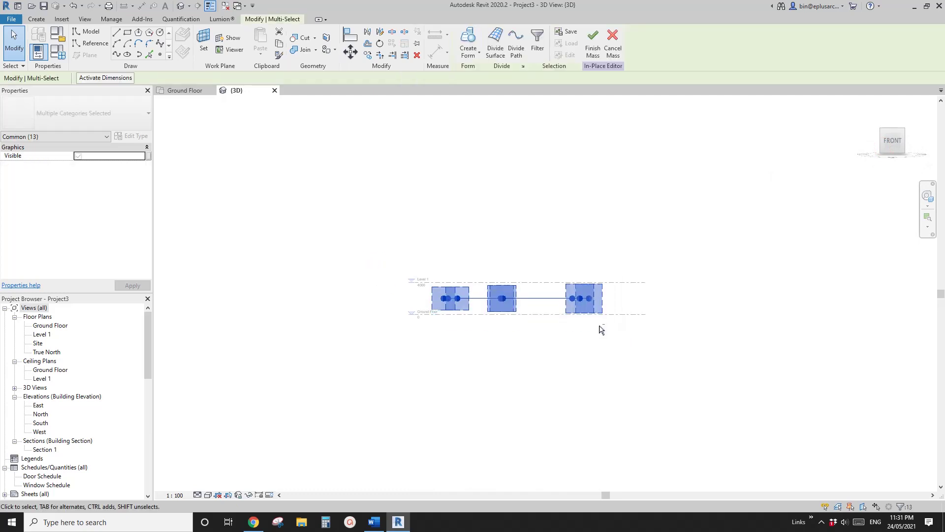
{"action": "key", "text": "Up"}
{"action": "key", "text": "Up"}
{"action": "key", "text": "Up"}
{"action": "key", "text": "Up"}
{"action": "key", "text": "Up"}
{"action": "key", "text": "Up"}
{"action": "key", "text": "Up"}
{"action": "key", "text": "Up"}
{"action": "key", "text": "Up"}
{"action": "key", "text": "Up"}
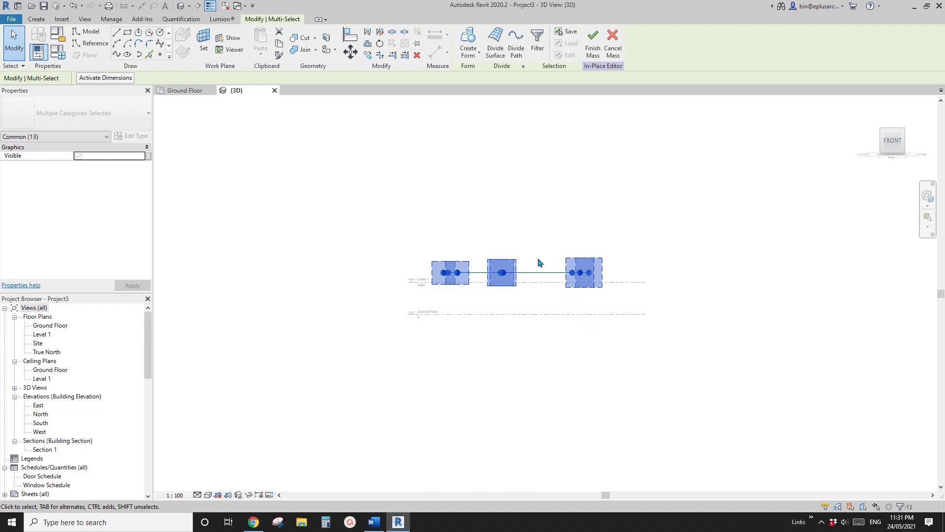
Raise the middle spline's centre point to arch the surface, and lift the right-hand spline's centre point to an offset of about 5990 mm
{"action": "middle_click_drag", "start_coordinate": [538, 263], "coordinate": [492, 298], "text": "shift"}
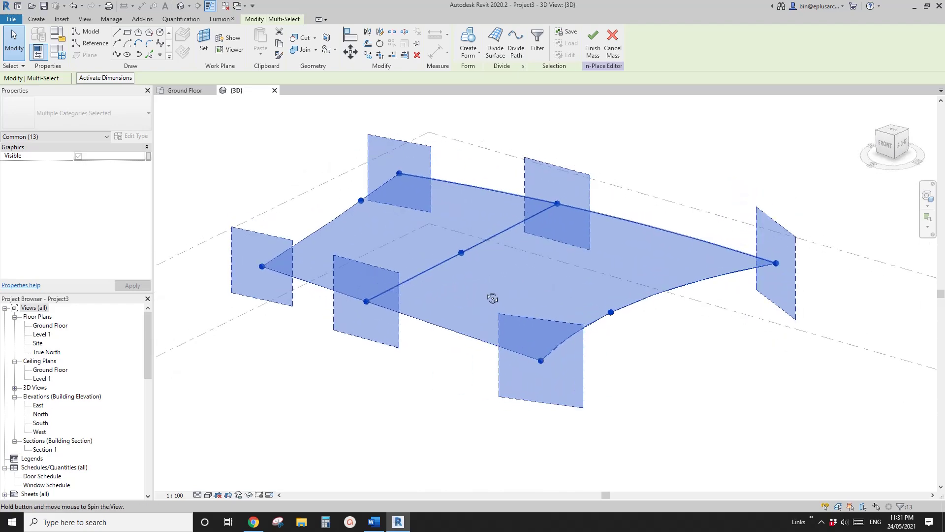
{"action": "key", "text": "Escape"}
{"action": "left_click_drag", "start_coordinate": [461, 253], "coordinate": [476, 173]}
{"action": "middle_click_drag", "start_coordinate": [476, 173], "coordinate": [608, 270], "text": "shift"}
{"action": "left_click", "coordinate": [609, 275]}
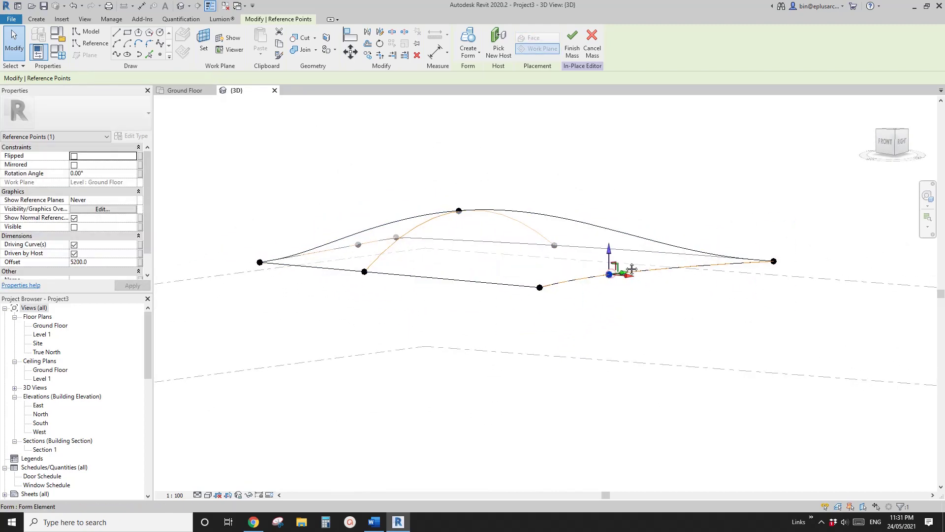
{"action": "left_click_drag", "start_coordinate": [610, 250], "coordinate": [610, 230]}
Raise the centre point of the left-hand spline so that edge of the surface arches upward
{"action": "middle_click_drag", "start_coordinate": [612, 231], "coordinate": [363, 296], "text": "shift"}
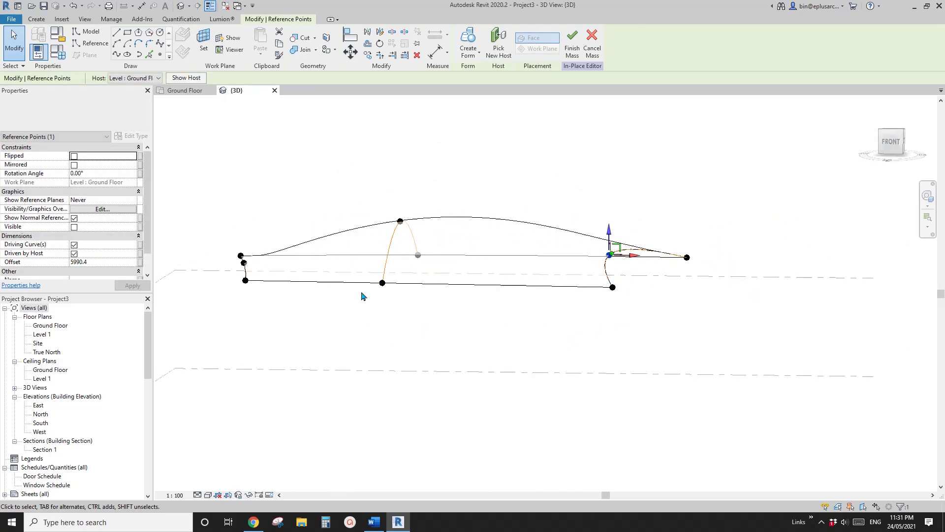
{"action": "left_click", "coordinate": [242, 265]}
{"action": "middle_click_drag", "start_coordinate": [298, 279], "coordinate": [364, 283]}
{"action": "left_click_drag", "start_coordinate": [250, 240], "coordinate": [296, 300]}
{"action": "left_click_drag", "start_coordinate": [271, 261], "coordinate": [272, 245]}
{"action": "middle_click_drag", "start_coordinate": [455, 263], "coordinate": [313, 314], "text": "shift"}
Raise the middle spline's end point on the front edge of the form to curve that edge upward
{"action": "left_click", "coordinate": [289, 268]}
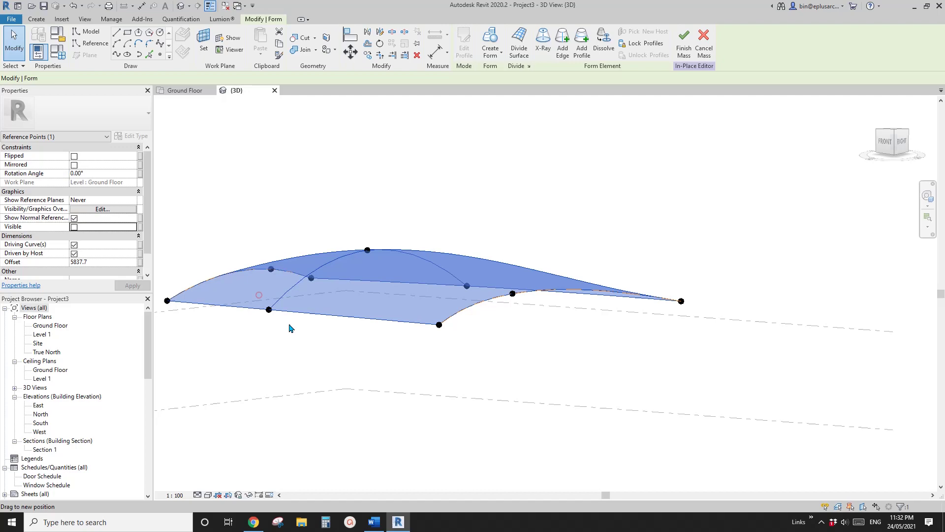
{"action": "left_click", "coordinate": [269, 309]}
{"action": "middle_click_drag", "start_coordinate": [272, 300], "coordinate": [567, 294], "text": "shift"}
{"action": "key", "text": "Escape"}
{"action": "scroll", "coordinate": [471, 301], "scroll_direction": "up", "scroll_amount": 1}
Divide the curved form's surface into a UV grid
{"action": "left_click", "coordinate": [451, 279]}
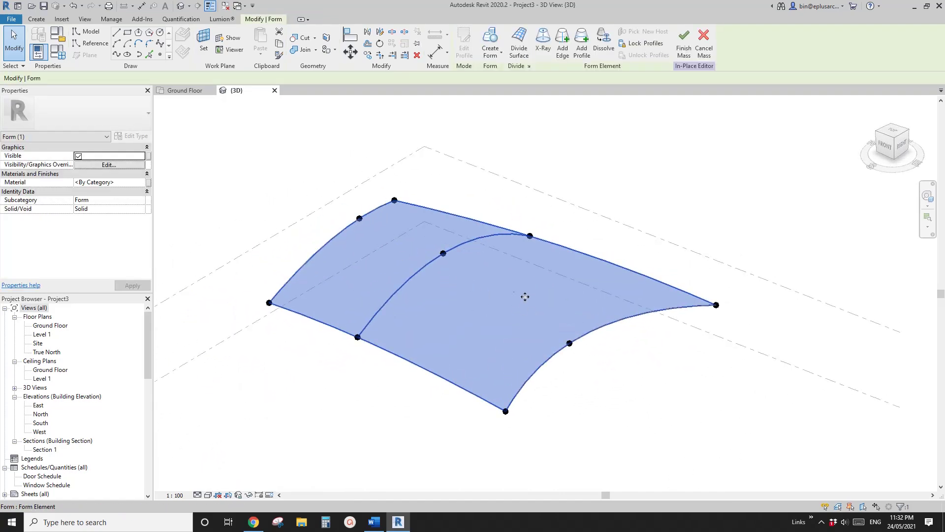
{"action": "left_click", "coordinate": [521, 45]}
{"action": "middle_click_drag", "start_coordinate": [519, 300], "coordinate": [485, 314], "text": "shift"}
{"action": "key", "text": "Escape"}
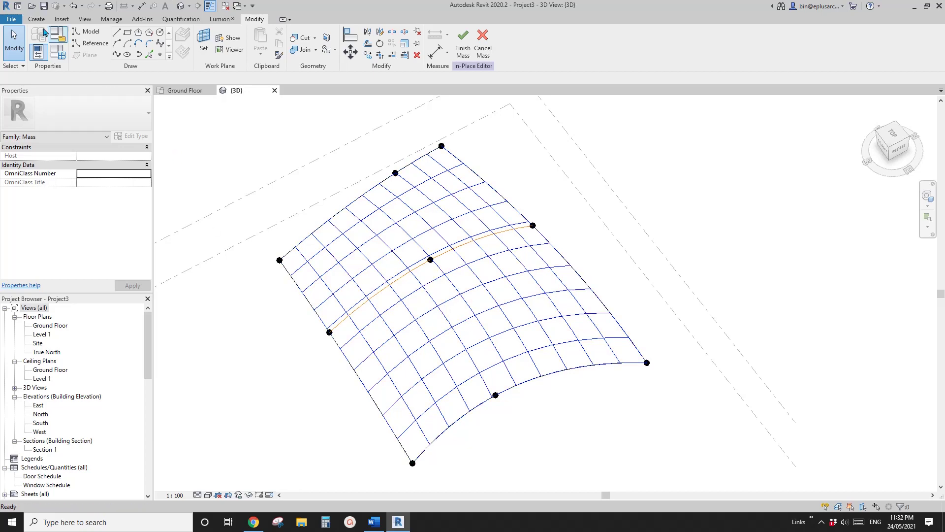
Create a new family from the Metric Generic Model Pattern Based template and inspect its four-point grid
{"action": "left_click", "coordinate": [11, 20]}
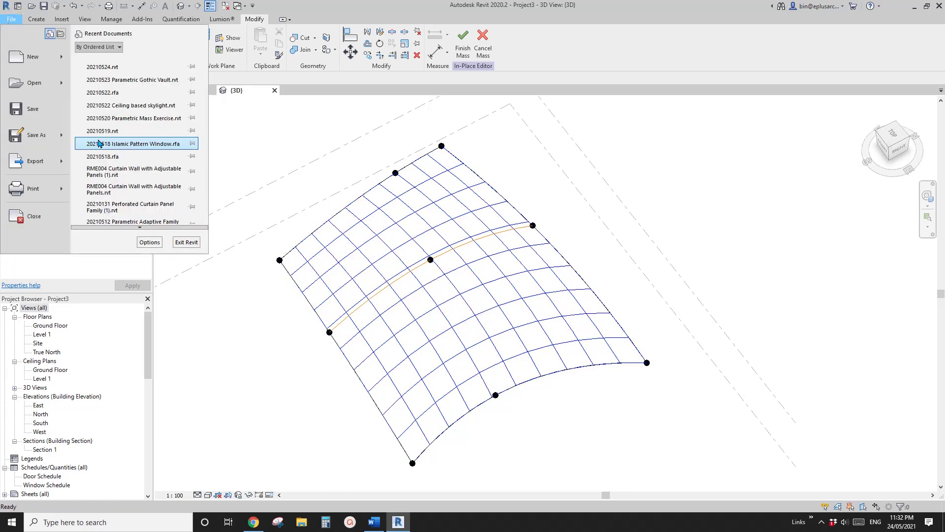
{"action": "left_click", "coordinate": [61, 57]}
{"action": "left_click", "coordinate": [123, 90]}
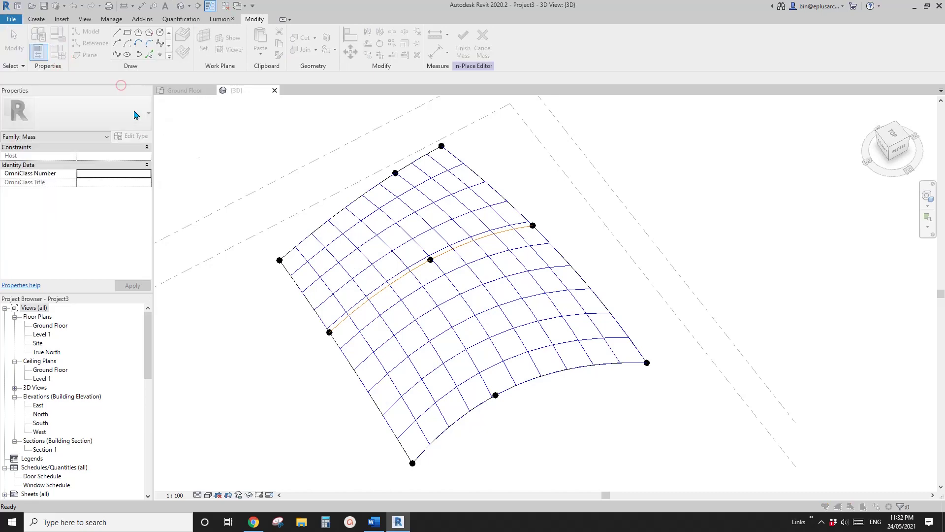
{"action": "left_click_drag", "start_coordinate": [460, 150], "coordinate": [461, 191]}
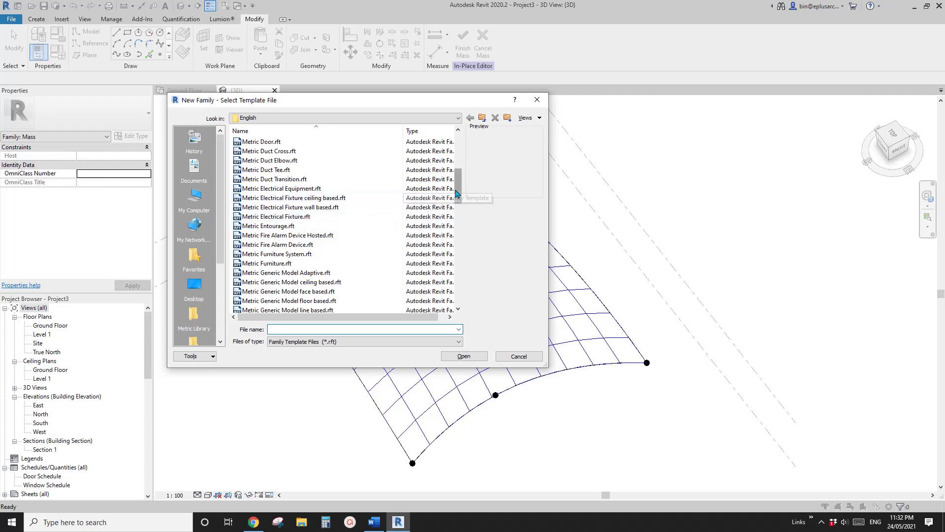
{"action": "scroll", "coordinate": [393, 217], "scroll_direction": "up", "scroll_amount": 4}
{"action": "left_click", "coordinate": [280, 173]}
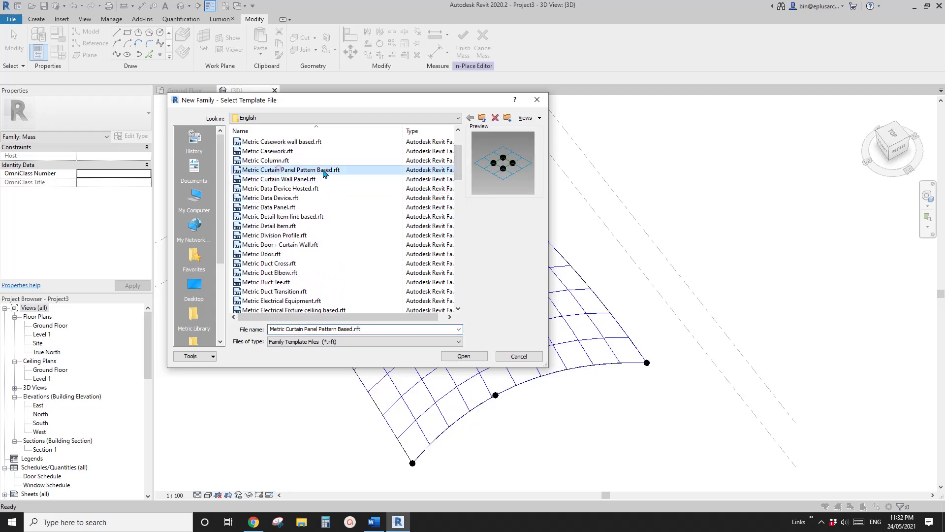
{"action": "left_click_drag", "start_coordinate": [459, 162], "coordinate": [459, 208]}
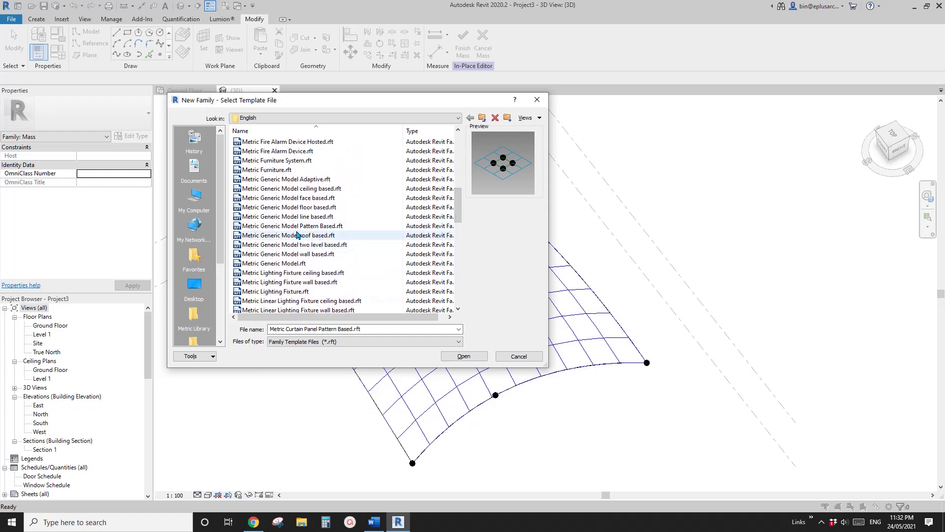
{"action": "left_click", "coordinate": [297, 226]}
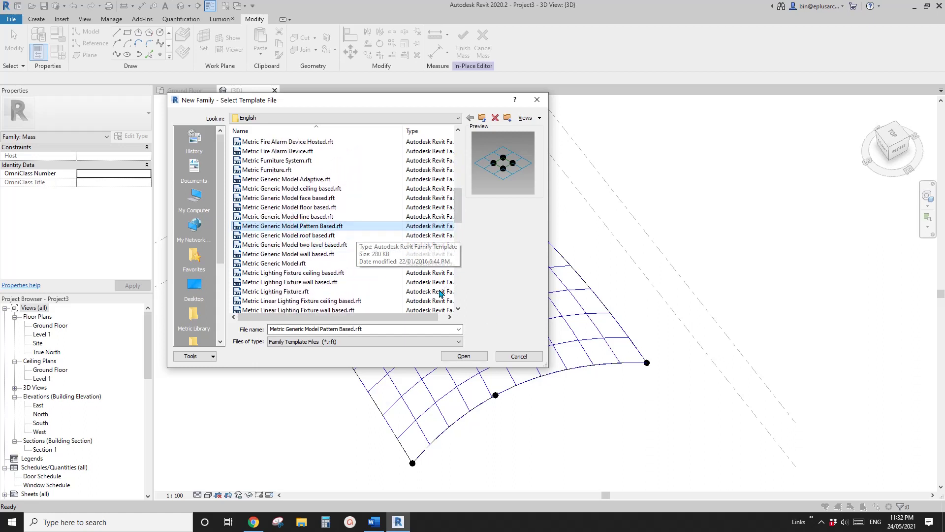
{"action": "left_click", "coordinate": [469, 357]}
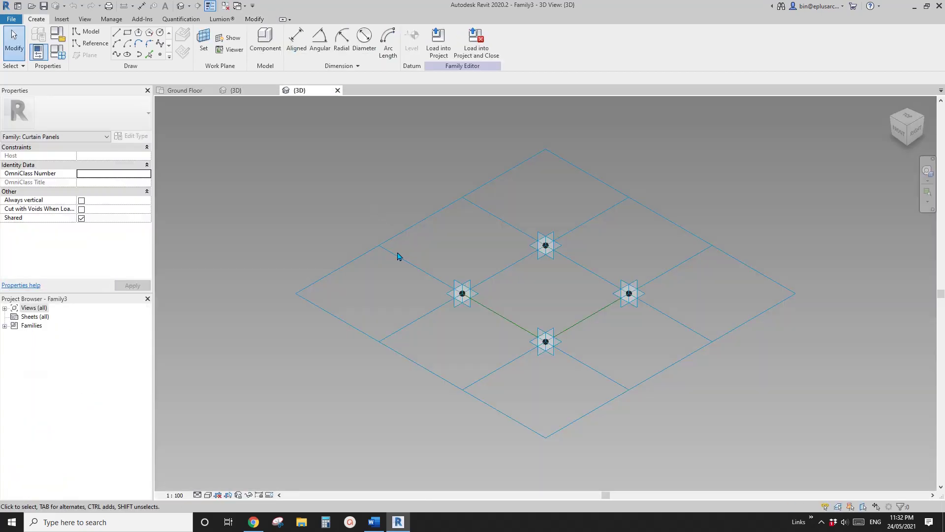
{"action": "middle_click_drag", "start_coordinate": [398, 256], "coordinate": [489, 301], "text": "shift"}
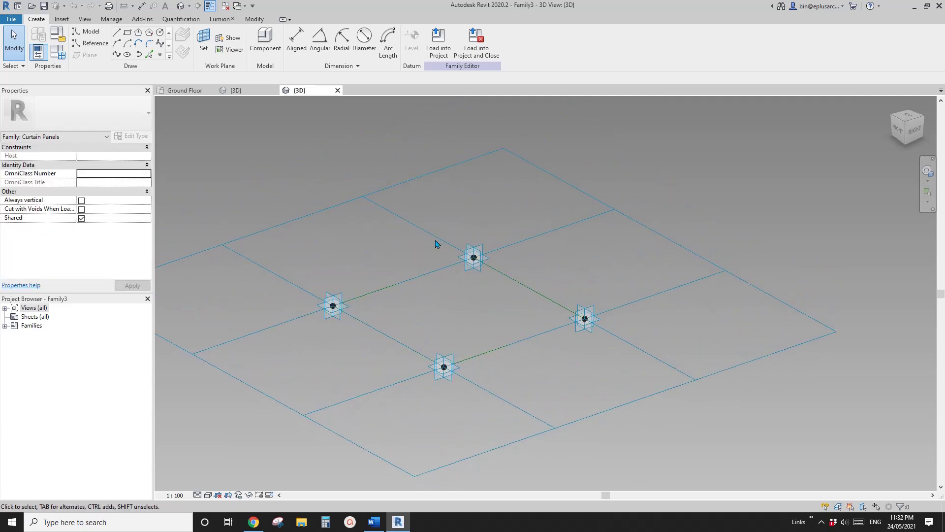
Look over the divided curved surface in the project's 3D view, returning to the pattern-based family
{"action": "left_click", "coordinate": [245, 92]}
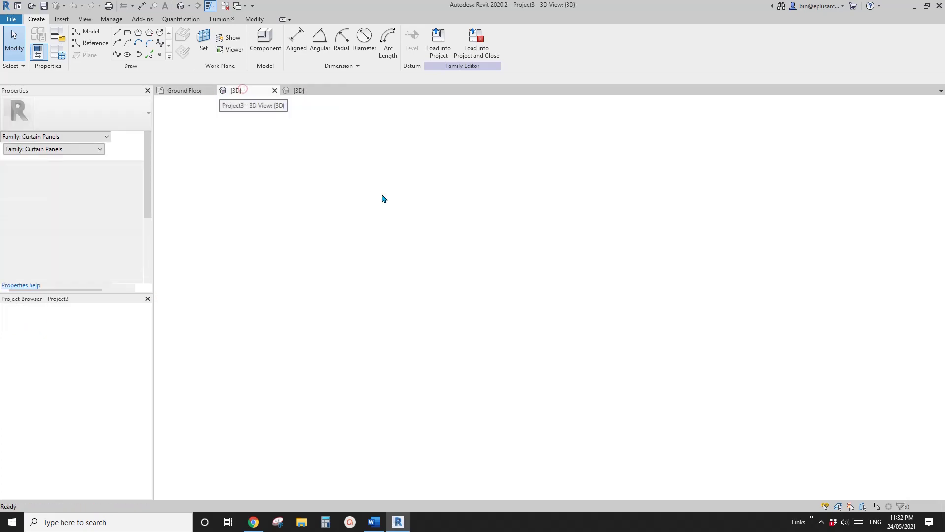
{"action": "middle_click_drag", "start_coordinate": [431, 260], "coordinate": [421, 294], "text": "shift"}
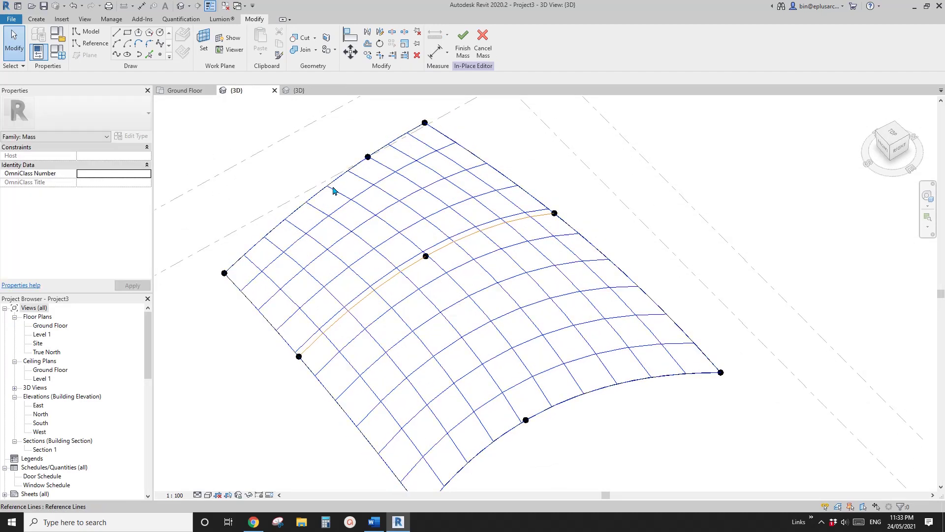
{"action": "left_click", "coordinate": [305, 91]}
{"action": "scroll", "coordinate": [413, 293], "scroll_direction": "up", "scroll_amount": 2}
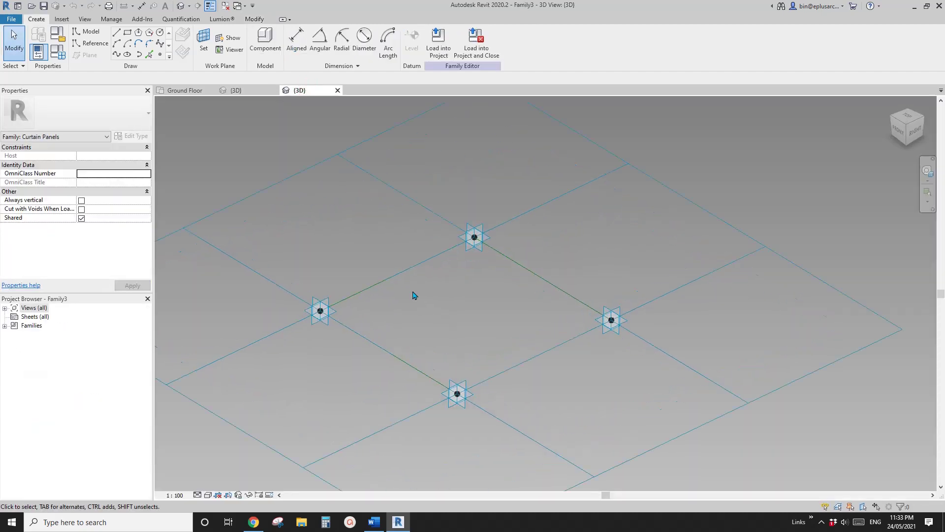
Place a reference point on each of the four adaptive points, using each point's own horizontal plane as the work plane
{"action": "left_click", "coordinate": [163, 55]}
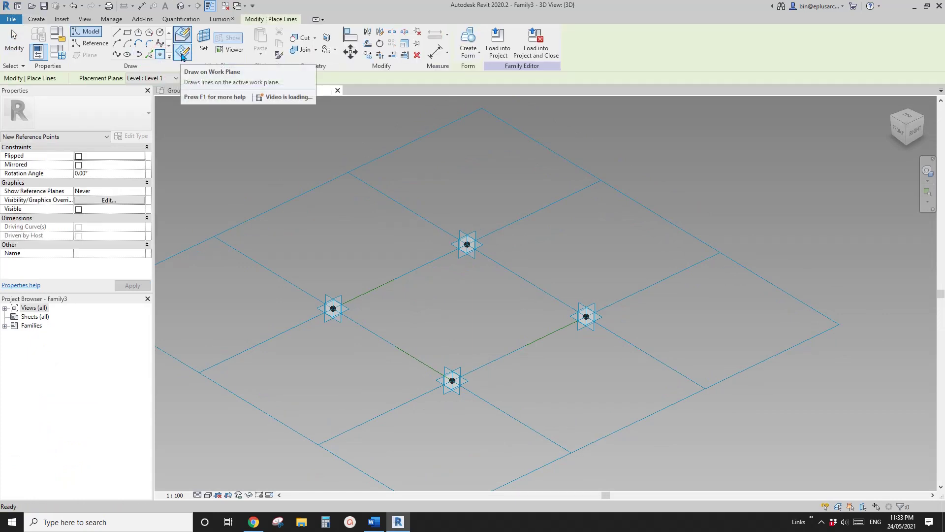
{"action": "left_click", "coordinate": [182, 54]}
{"action": "left_click", "coordinate": [203, 40]}
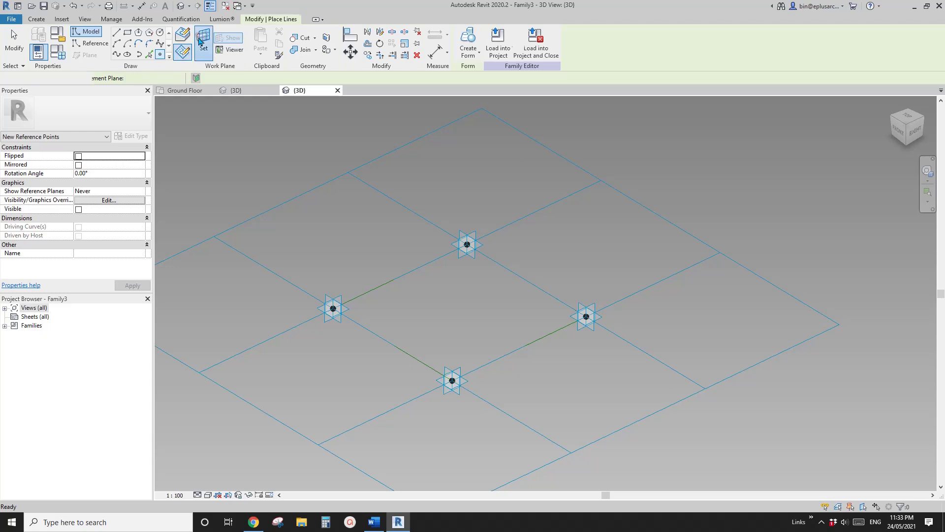
{"action": "left_click", "coordinate": [353, 309]}
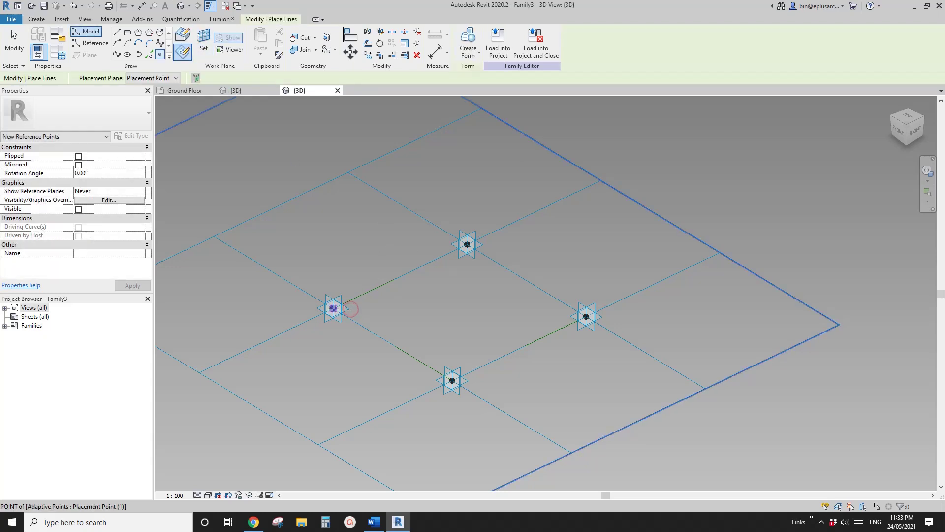
{"action": "left_click", "coordinate": [200, 59]}
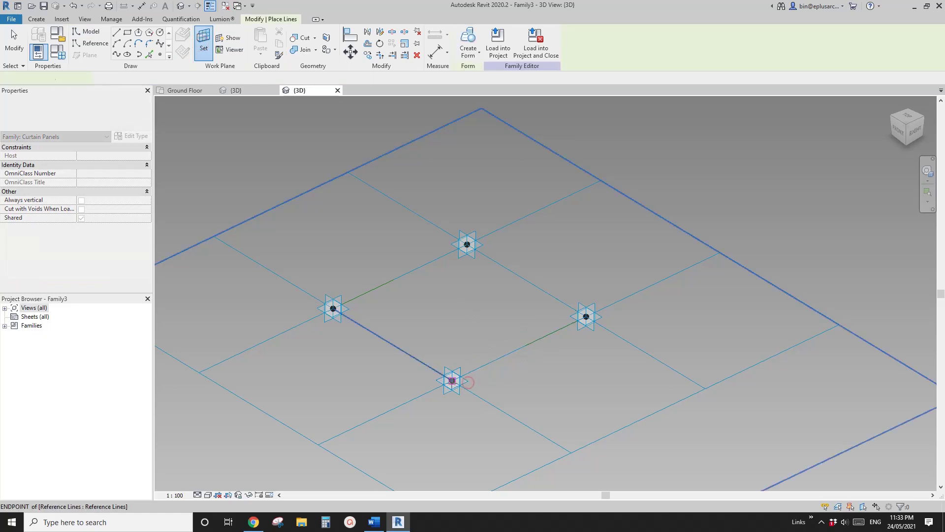
{"action": "left_click", "coordinate": [452, 381]}
{"action": "left_click", "coordinate": [202, 43]}
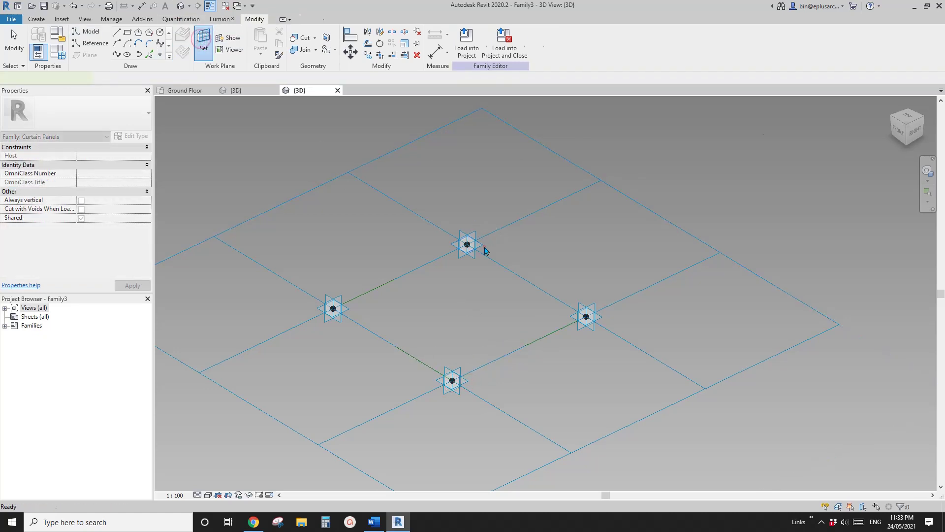
{"action": "left_click", "coordinate": [473, 243]}
{"action": "left_click", "coordinate": [207, 58]}
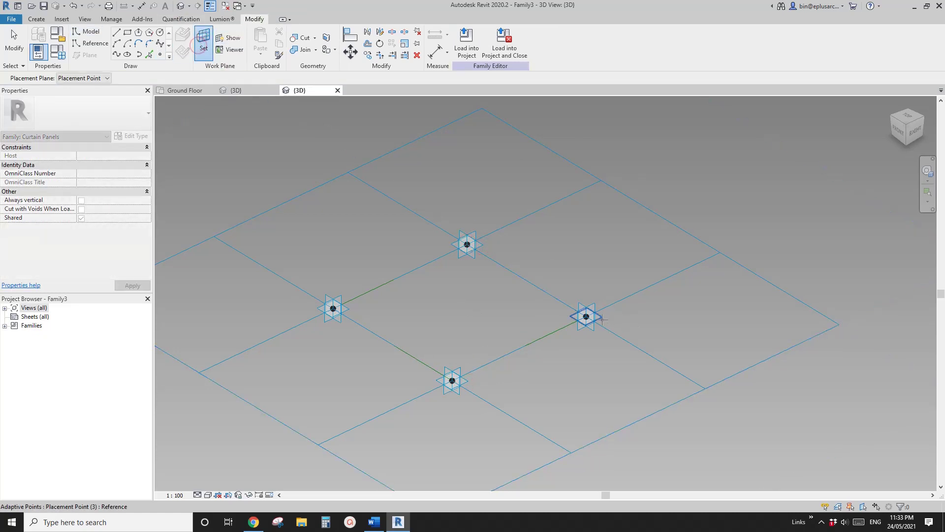
{"action": "left_click", "coordinate": [586, 317]}
{"action": "key", "text": "Escape"}
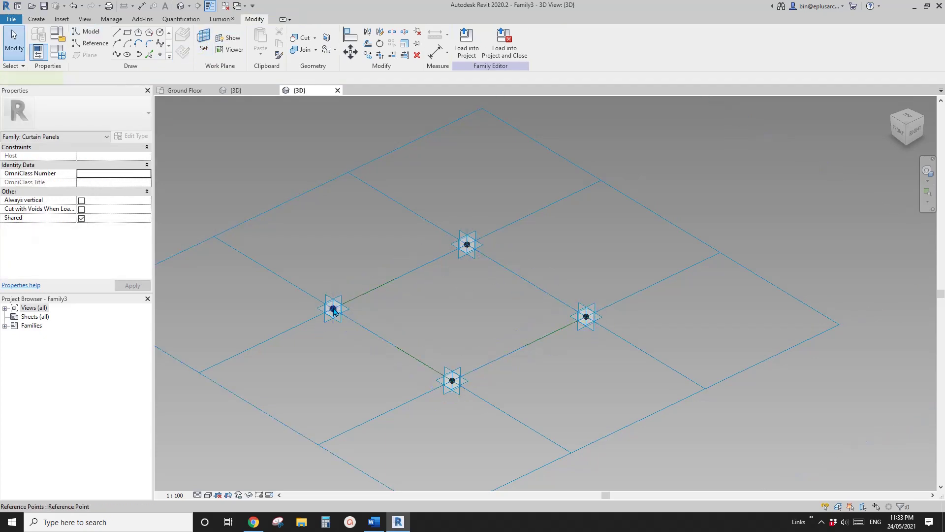
Select the four new reference points and associate their Offset with a new type parameter named H
{"action": "left_click", "coordinate": [333, 309]}
{"action": "left_click", "coordinate": [587, 317], "text": "ctrl"}
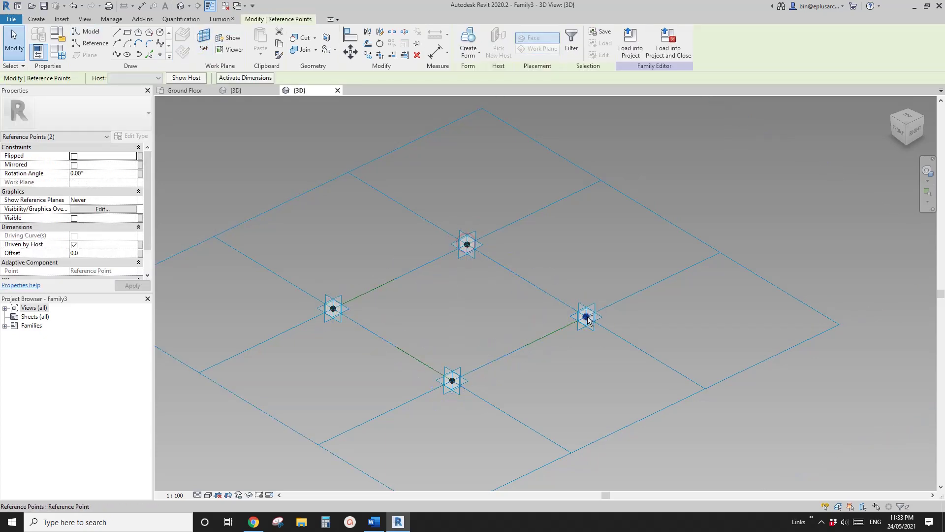
{"action": "left_click", "coordinate": [601, 335], "text": "ctrl"}
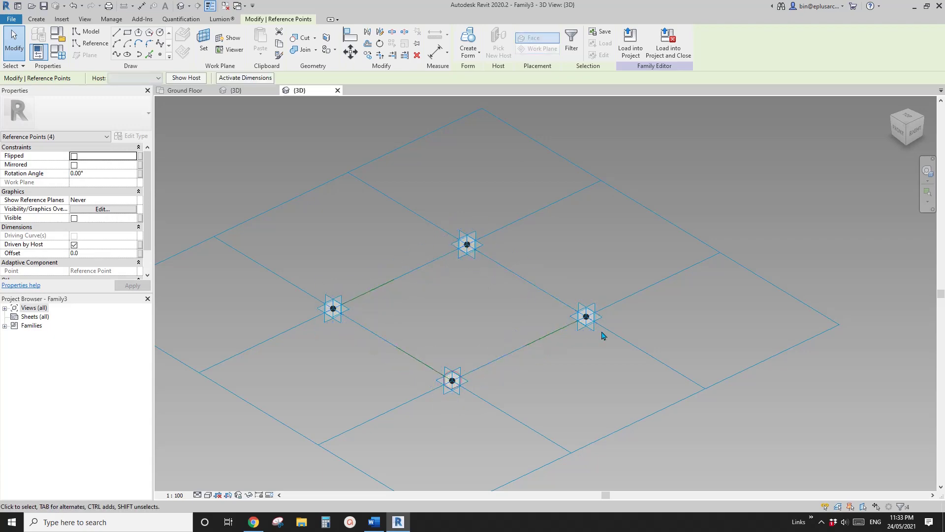
{"action": "scroll", "coordinate": [496, 284], "scroll_direction": "up", "scroll_amount": 1}
{"action": "middle_click_drag", "start_coordinate": [495, 284], "coordinate": [494, 299]}
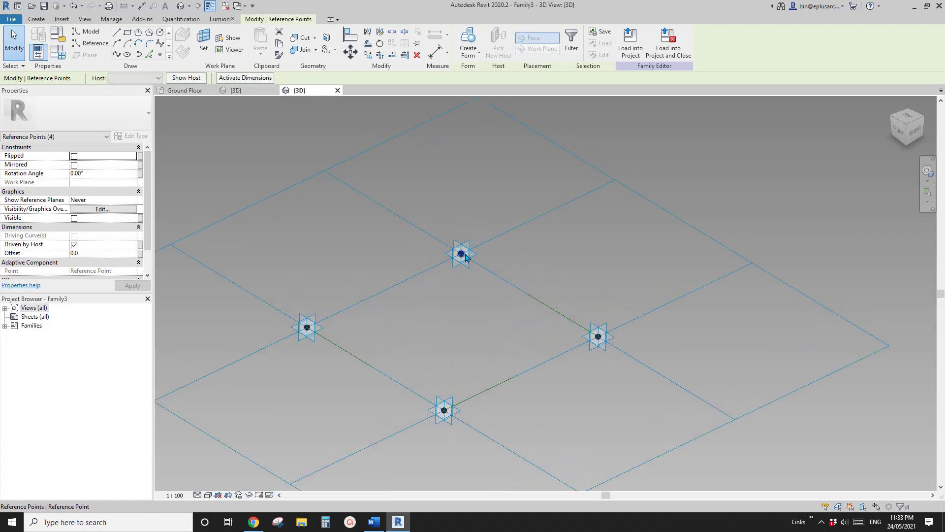
{"action": "scroll", "coordinate": [472, 261], "scroll_direction": "down", "scroll_amount": 1}
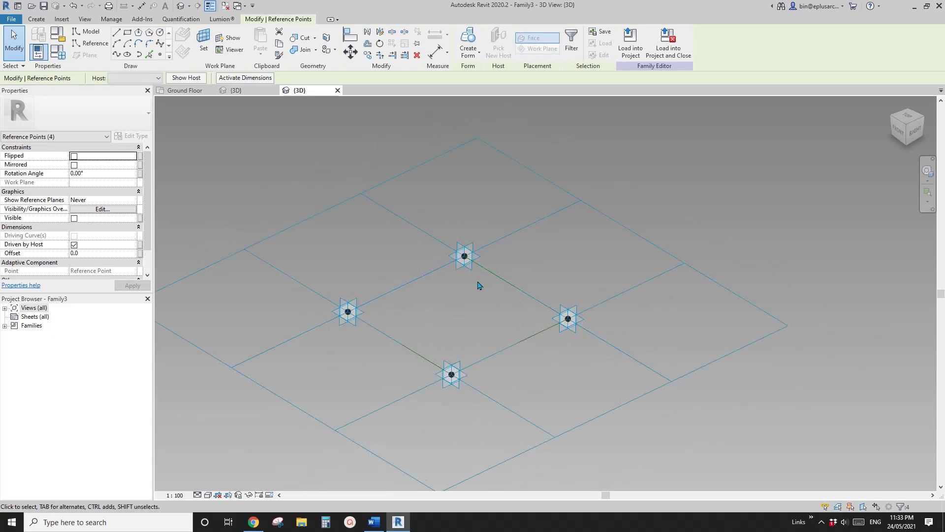
{"action": "middle_click_drag", "start_coordinate": [477, 286], "coordinate": [496, 285], "text": "shift"}
{"action": "left_click", "coordinate": [140, 252]}
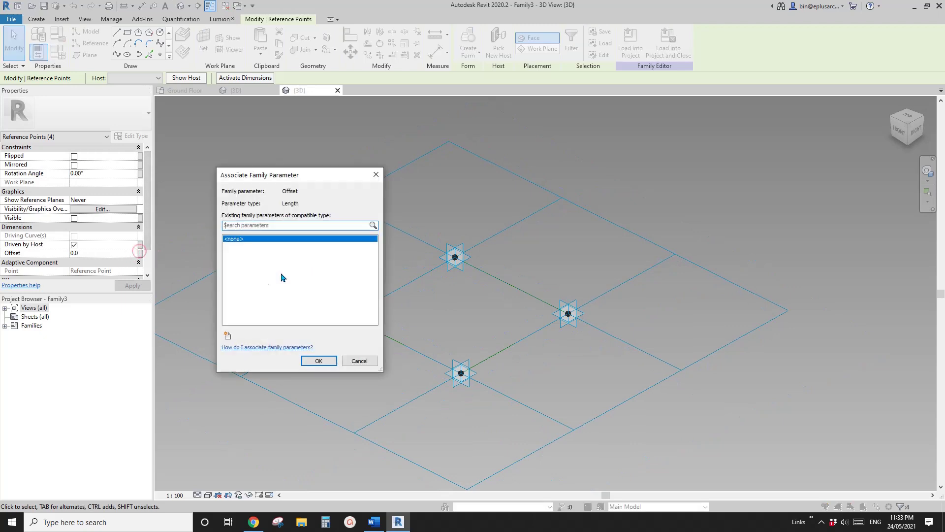
{"action": "left_click", "coordinate": [228, 336]}
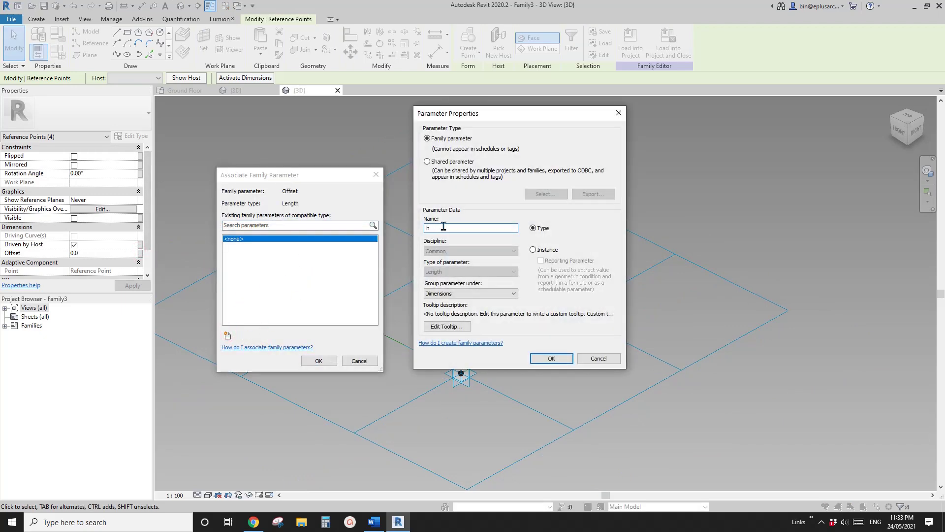
{"action": "type", "text": "H"}
{"action": "left_click", "coordinate": [552, 356]}
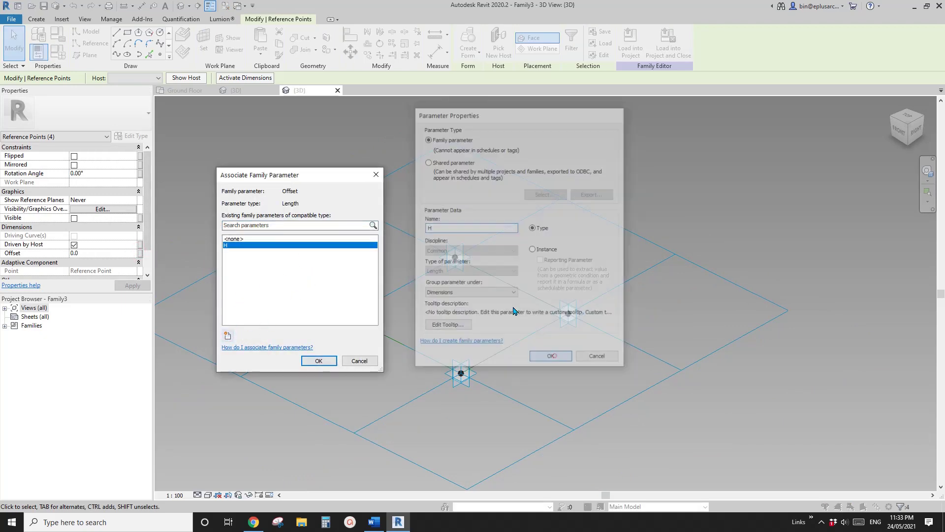
{"action": "left_click", "coordinate": [327, 360]}
Set the family's H parameter to 2000 to raise the four reference points above the grid
{"action": "middle_click_drag", "start_coordinate": [485, 310], "coordinate": [185, 230], "text": "shift"}
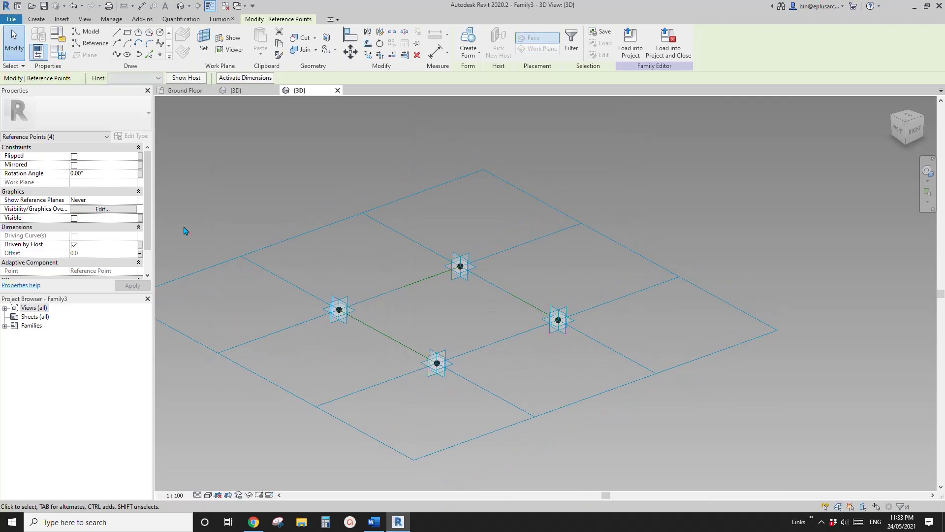
{"action": "left_click", "coordinate": [61, 56]}
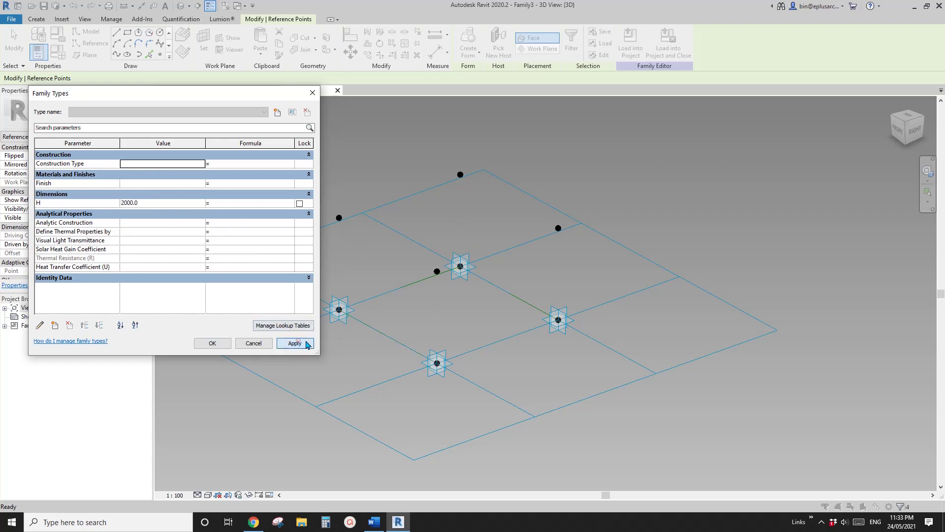
{"action": "left_click", "coordinate": [214, 345]}
{"action": "key", "text": "Escape"}
Connect two adjacent raised points along one side of the square with a spline and make it a reference line
{"action": "middle_click_drag", "start_coordinate": [406, 320], "coordinate": [321, 335], "text": "shift"}
{"action": "mouse_move", "coordinate": [345, 341]}
{"action": "middle_mouse_down", "text": "shift"}
{"action": "mouse_move", "coordinate": [411, 374]}
{"action": "mouse_move", "coordinate": [399, 367]}
{"action": "mouse_move", "coordinate": [420, 343]}
{"action": "mouse_move", "coordinate": [371, 361]}
{"action": "mouse_move", "coordinate": [348, 332]}
{"action": "middle_mouse_up", "text": "shift"}
{"action": "middle_click_drag", "start_coordinate": [315, 276], "coordinate": [319, 227], "text": "shift"}
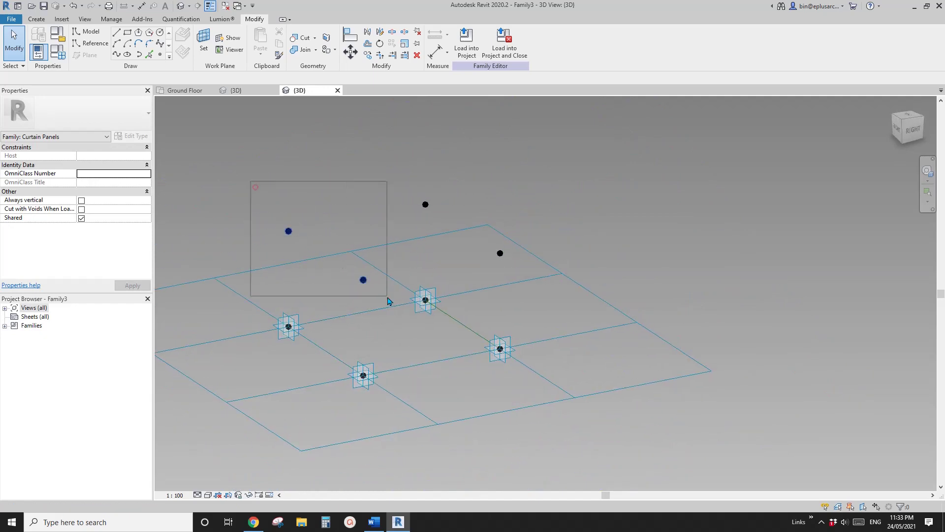
{"action": "left_click_drag", "start_coordinate": [274, 235], "coordinate": [278, 232]}
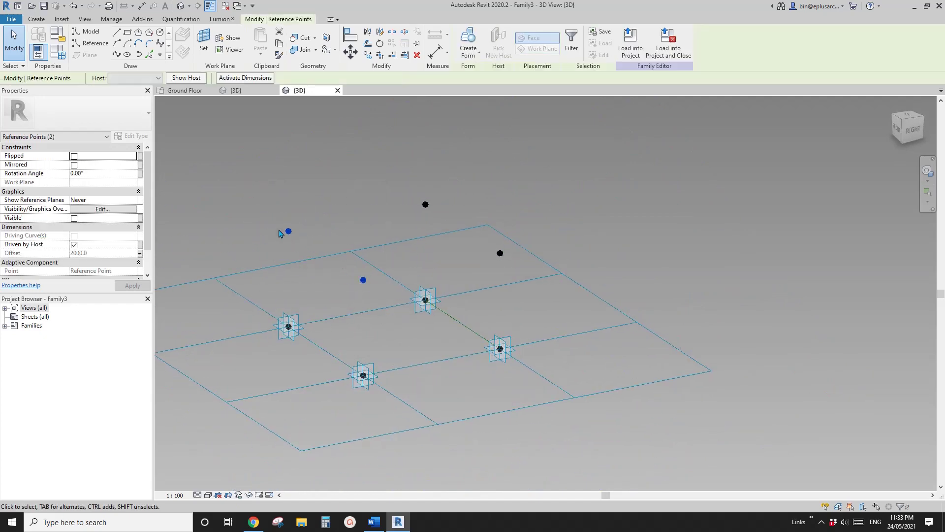
{"action": "left_click", "coordinate": [117, 55]}
{"action": "left_click", "coordinate": [78, 227]}
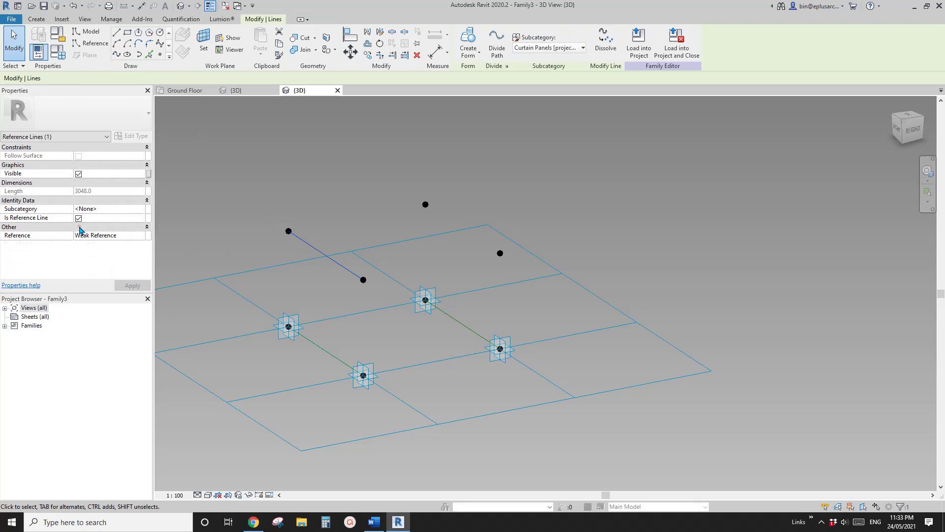
Connect the opposite pair of raised points with a line, and join adjacent ends of both lines with a reference line
{"action": "mouse_move", "coordinate": [380, 183]}
{"action": "left_mouse_down"}
{"action": "mouse_move", "coordinate": [443, 246]}
{"action": "mouse_move", "coordinate": [525, 282]}
{"action": "left_mouse_up"}
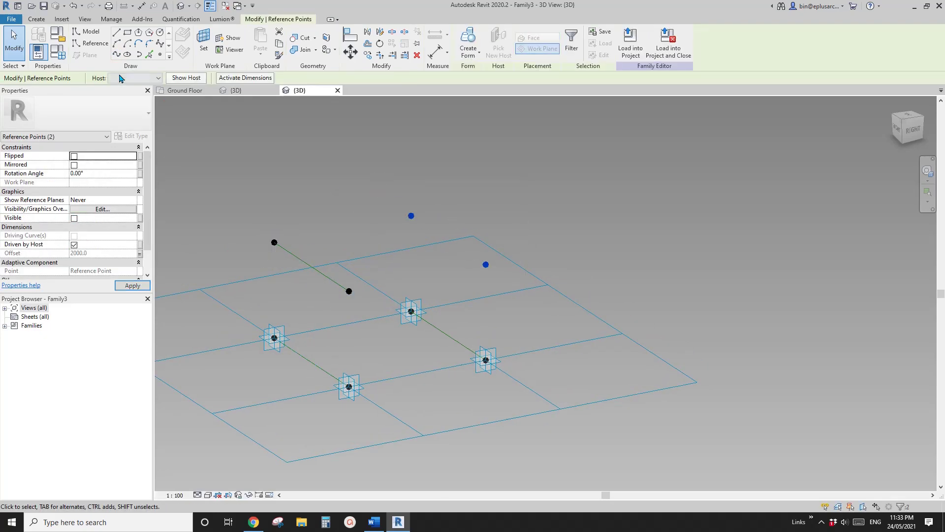
{"action": "left_click", "coordinate": [117, 55]}
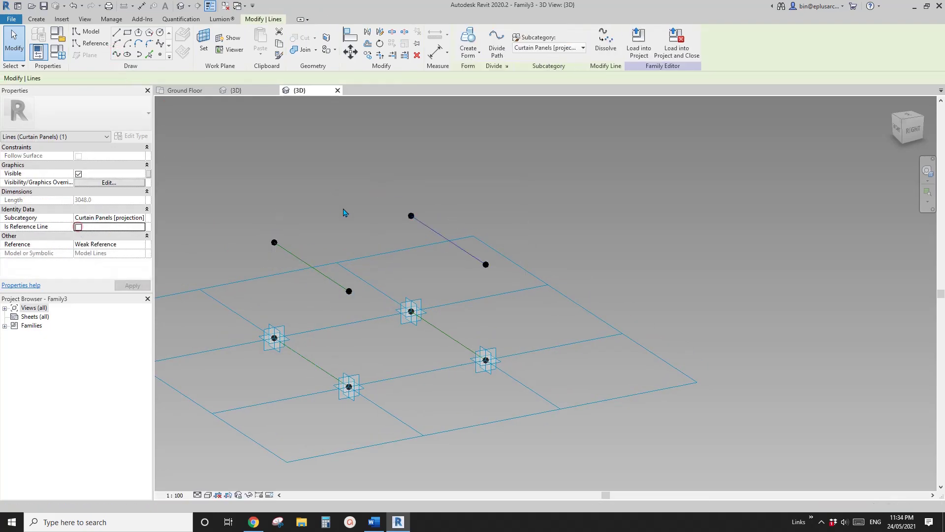
{"action": "middle_click_drag", "start_coordinate": [345, 212], "coordinate": [389, 249], "text": "shift"}
{"action": "left_click_drag", "start_coordinate": [277, 171], "coordinate": [396, 296]}
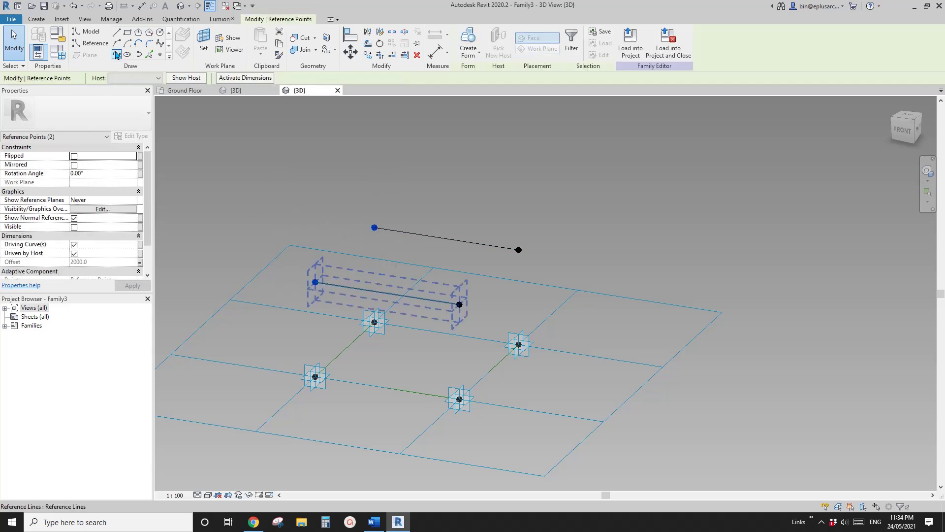
{"action": "left_click", "coordinate": [117, 54]}
{"action": "left_click", "coordinate": [80, 227]}
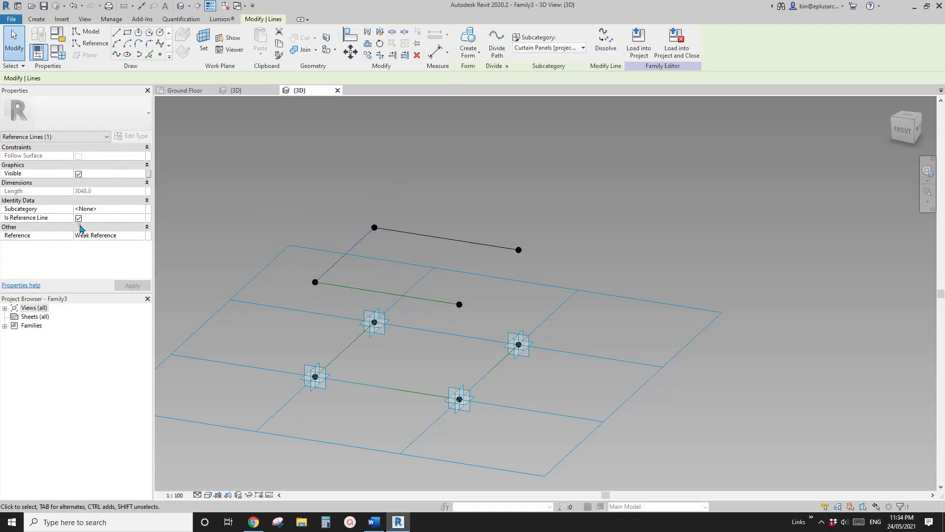
Select the three lines between the raised points and make them all reference lines
{"action": "left_click", "coordinate": [541, 224]}
{"action": "key", "text": "Tab"}
{"action": "left_click", "coordinate": [466, 246]}
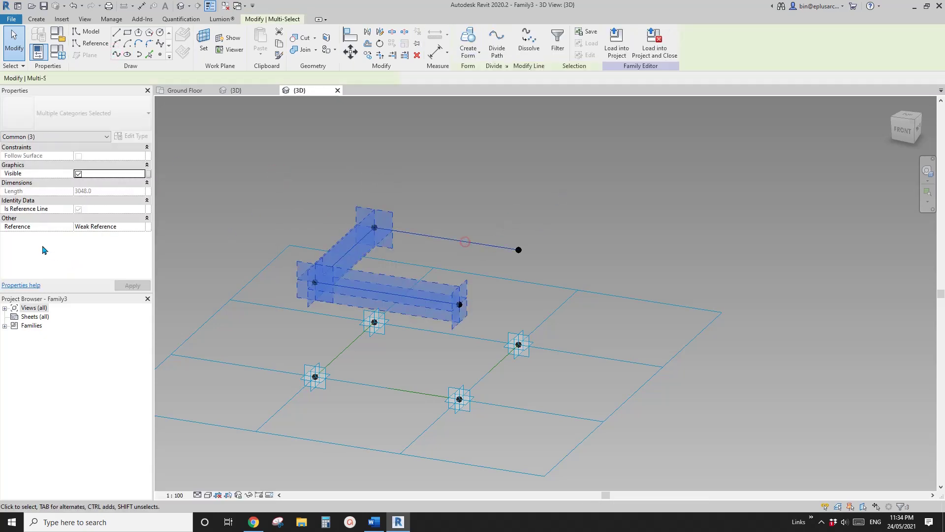
{"action": "left_click", "coordinate": [78, 209]}
{"action": "left_click", "coordinate": [444, 226]}
Close the raised square by connecting its last two corner points with a reference line
{"action": "middle_click_drag", "start_coordinate": [443, 226], "coordinate": [452, 216], "text": "shift"}
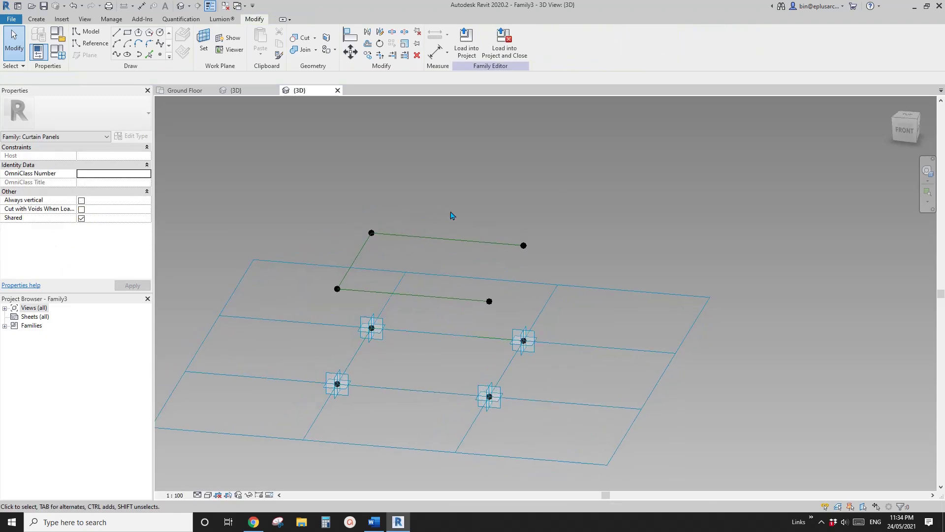
{"action": "left_click_drag", "start_coordinate": [447, 205], "coordinate": [540, 308]}
{"action": "left_click", "coordinate": [113, 52]}
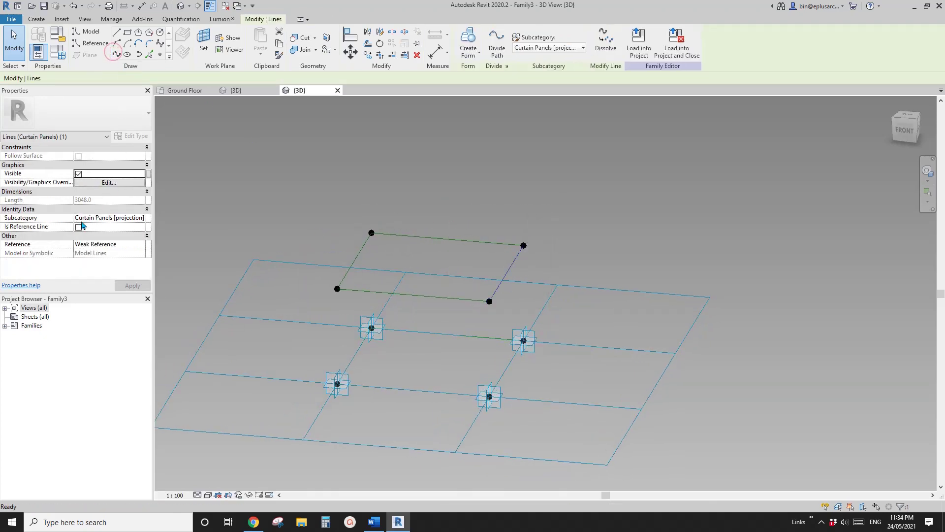
{"action": "left_click", "coordinate": [79, 226]}
{"action": "left_click", "coordinate": [513, 211]}
Place a reference point at the midpoint of each of the four raised reference lines
{"action": "middle_click_drag", "start_coordinate": [512, 211], "coordinate": [422, 289], "text": "shift"}
{"action": "left_click", "coordinate": [159, 56]}
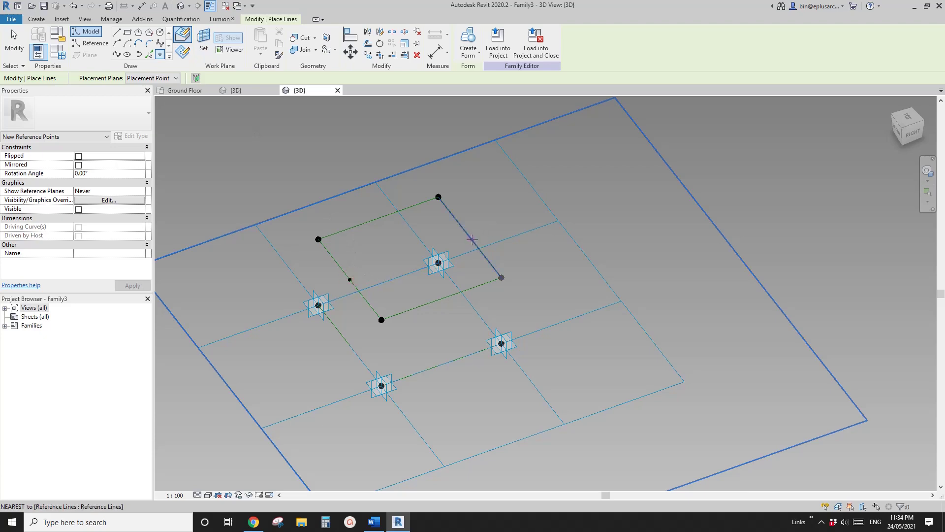
{"action": "middle_click_drag", "start_coordinate": [470, 238], "coordinate": [404, 257], "text": "shift"}
{"action": "scroll", "coordinate": [404, 257], "scroll_direction": "up", "scroll_amount": 1}
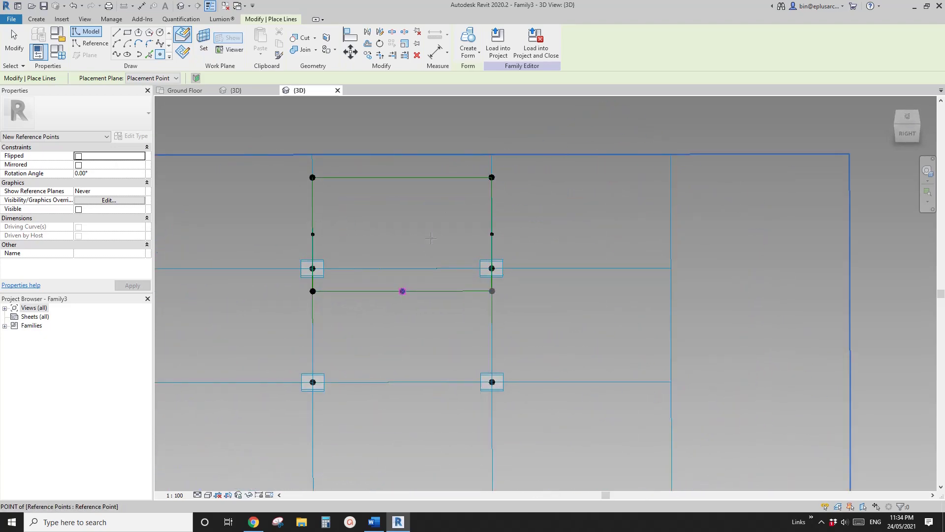
{"action": "left_click", "coordinate": [402, 178]}
{"action": "key", "text": "Escape"}
{"action": "key", "text": "Escape"}
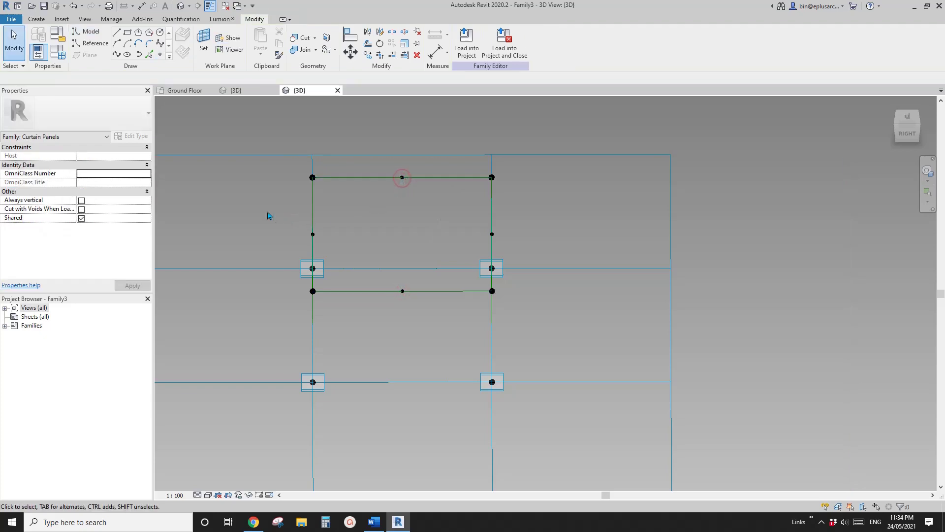
Connect the midpoints of two opposite sides of the raised square with a reference line
{"action": "middle_click_drag", "start_coordinate": [412, 263], "coordinate": [497, 253], "text": "shift"}
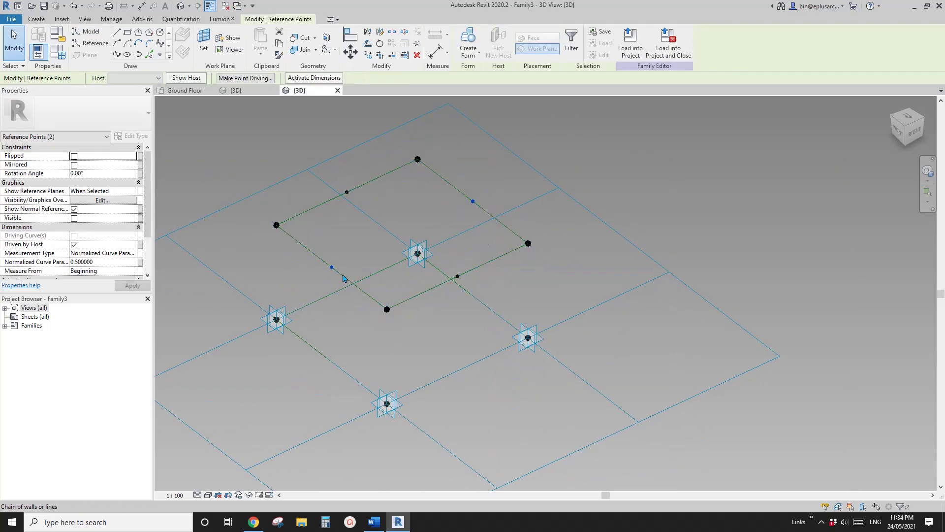
{"action": "left_click", "coordinate": [117, 55]}
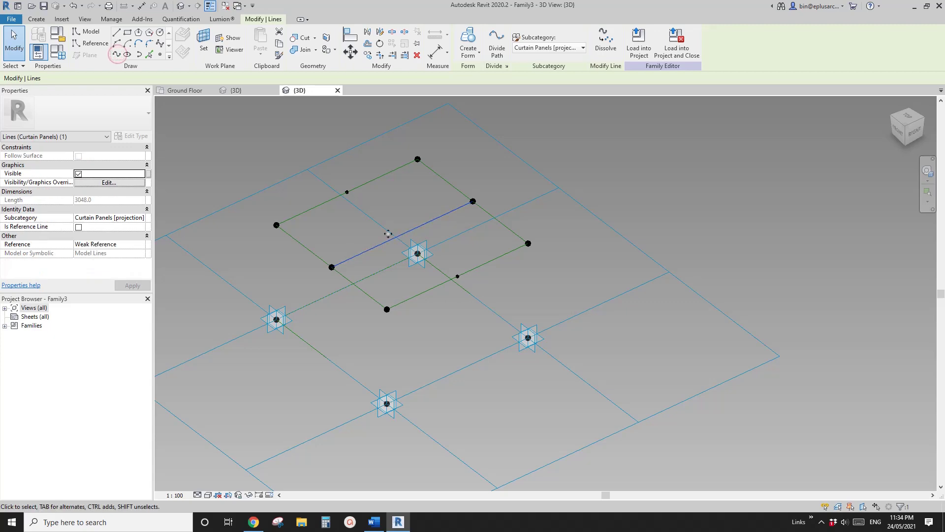
{"action": "left_click", "coordinate": [79, 227]}
Connect the midpoints of the other two opposite sides of the raised square with a reference line
{"action": "middle_click_drag", "start_coordinate": [362, 158], "coordinate": [373, 181], "text": "shift"}
{"action": "left_click_drag", "start_coordinate": [359, 143], "coordinate": [448, 320]}
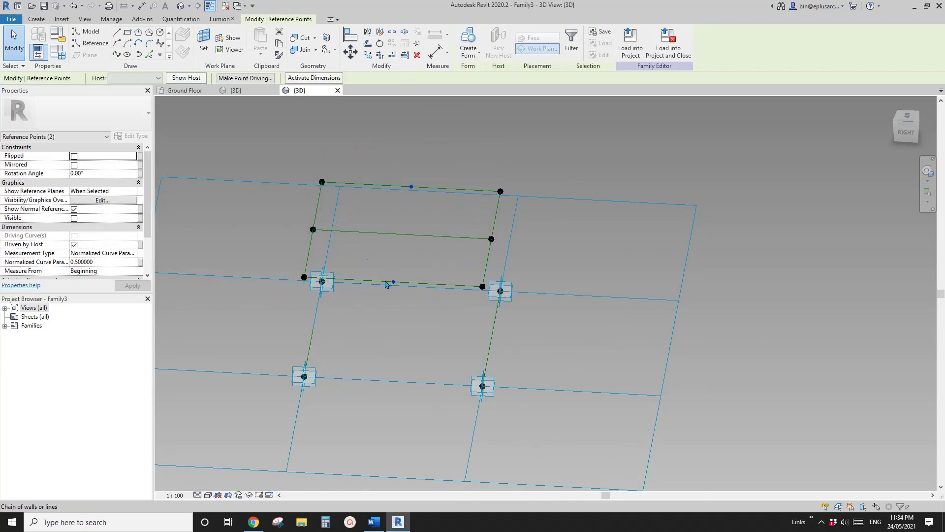
{"action": "left_click", "coordinate": [116, 55]}
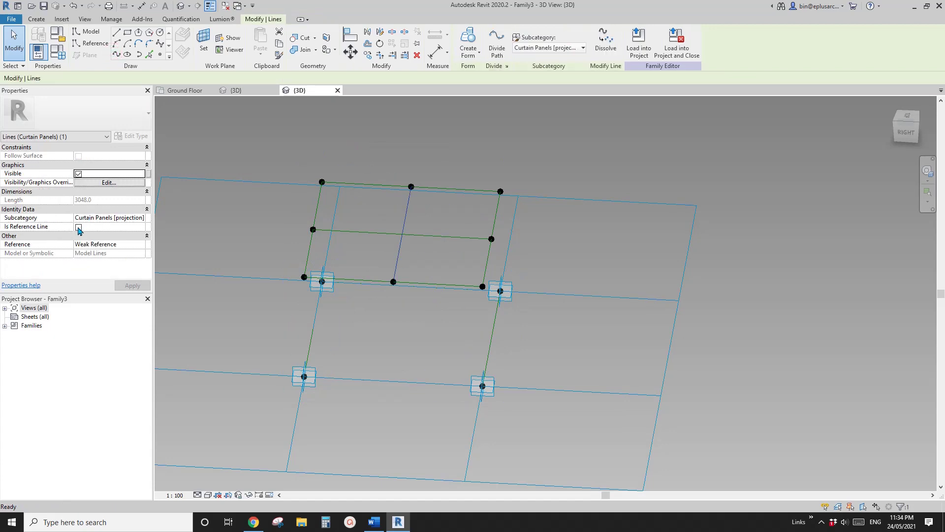
{"action": "left_click", "coordinate": [78, 227]}
Place a reference point on one of the two crossing midlines of the raised square
{"action": "middle_click_drag", "start_coordinate": [301, 156], "coordinate": [368, 155], "text": "shift"}
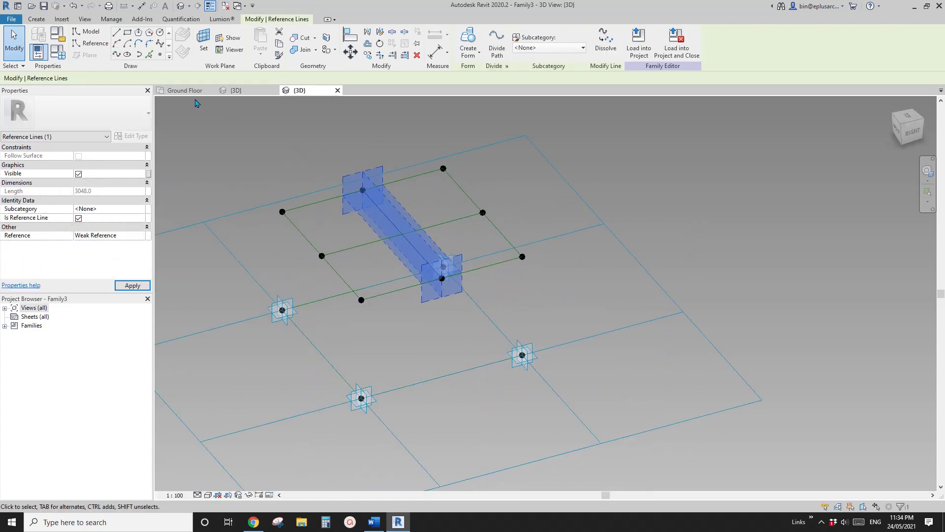
{"action": "left_click", "coordinate": [161, 55]}
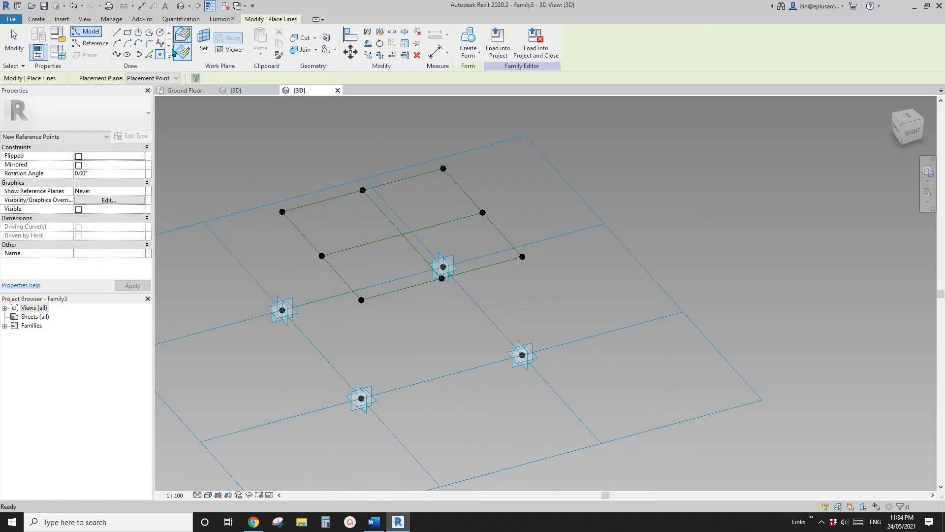
{"action": "left_click", "coordinate": [455, 220]}
{"action": "key", "text": "Escape"}
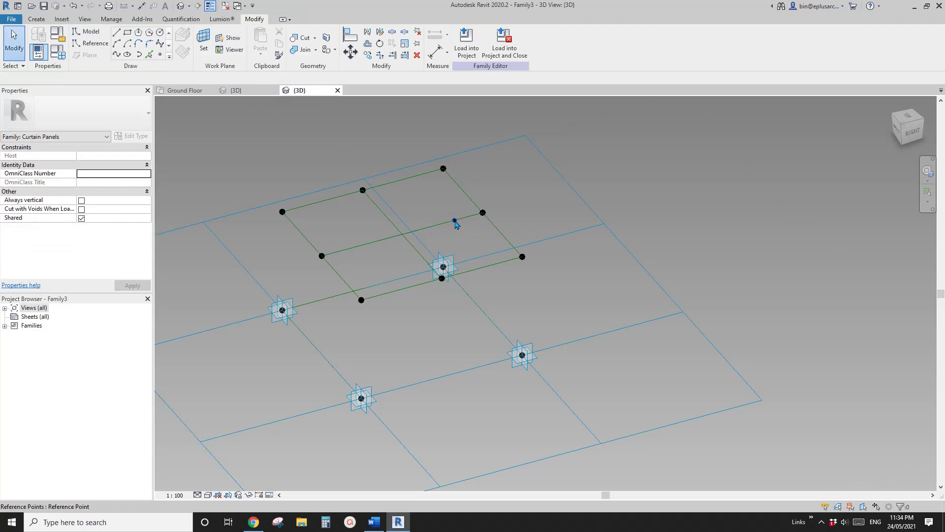
Host the new reference point by intersection with the other midline so it sits at the raised square's centre
{"action": "left_click", "coordinate": [455, 220]}
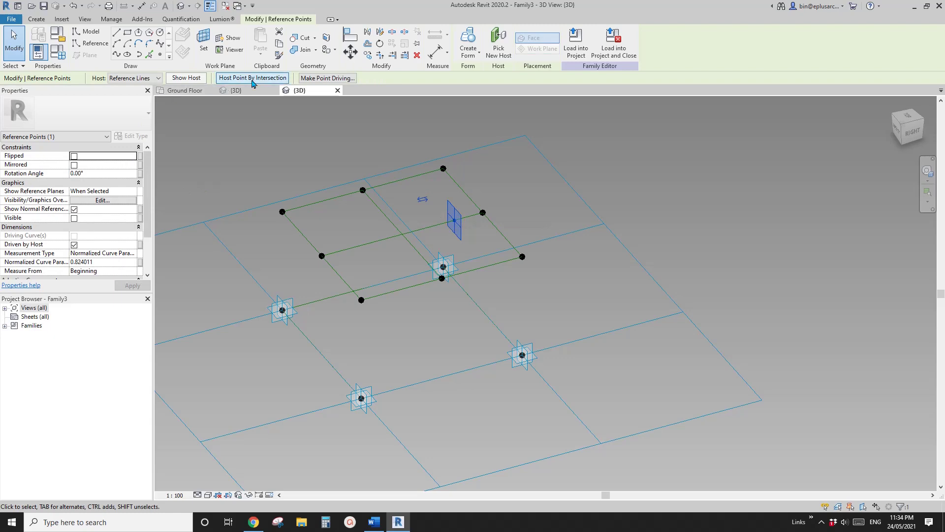
{"action": "left_click", "coordinate": [250, 79]}
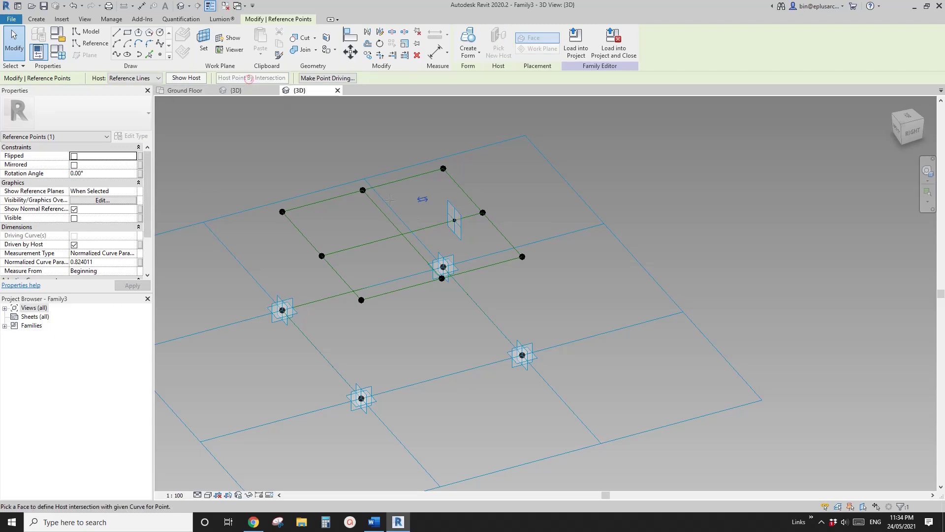
{"action": "left_click", "coordinate": [416, 251]}
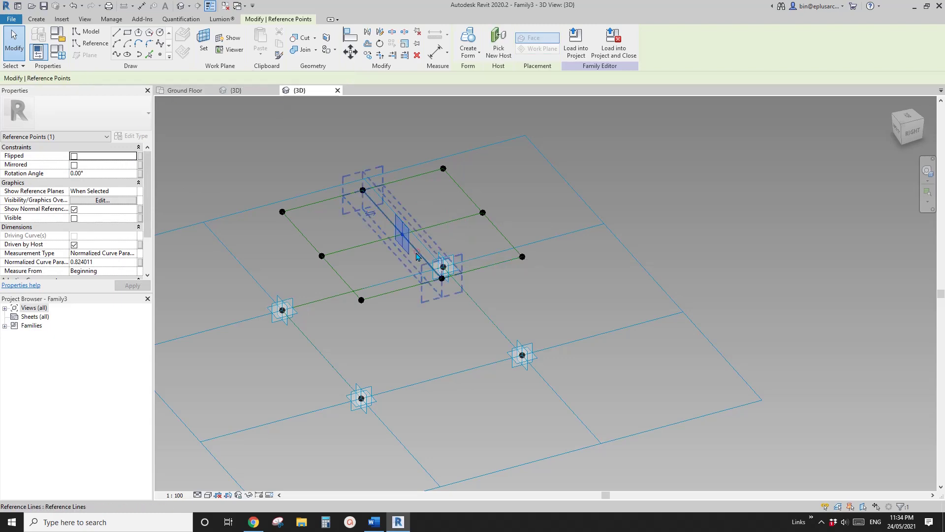
{"action": "middle_click_drag", "start_coordinate": [417, 252], "coordinate": [441, 261], "text": "shift"}
{"action": "left_click", "coordinate": [441, 262]}
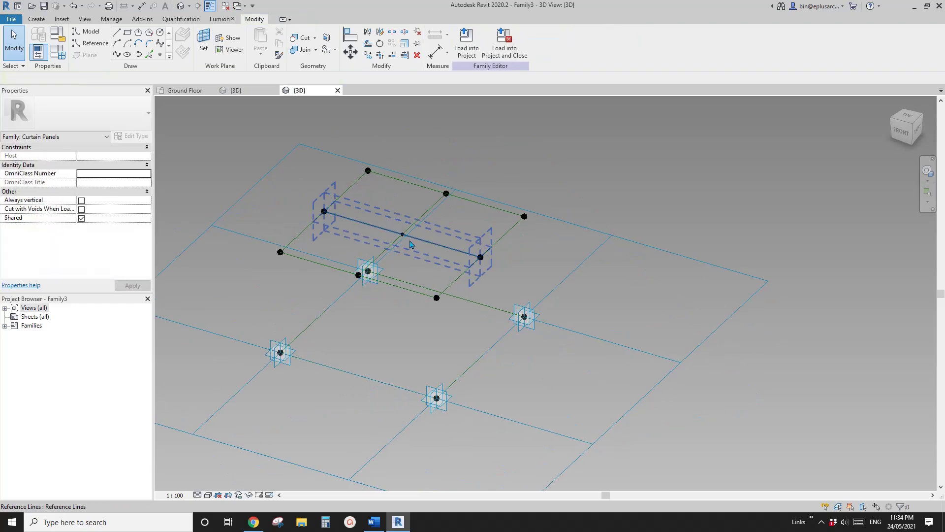
Examine the raised square's centre point and its position relative to the four adaptive placement points below
{"action": "scroll", "coordinate": [410, 244], "scroll_direction": "up", "scroll_amount": 2}
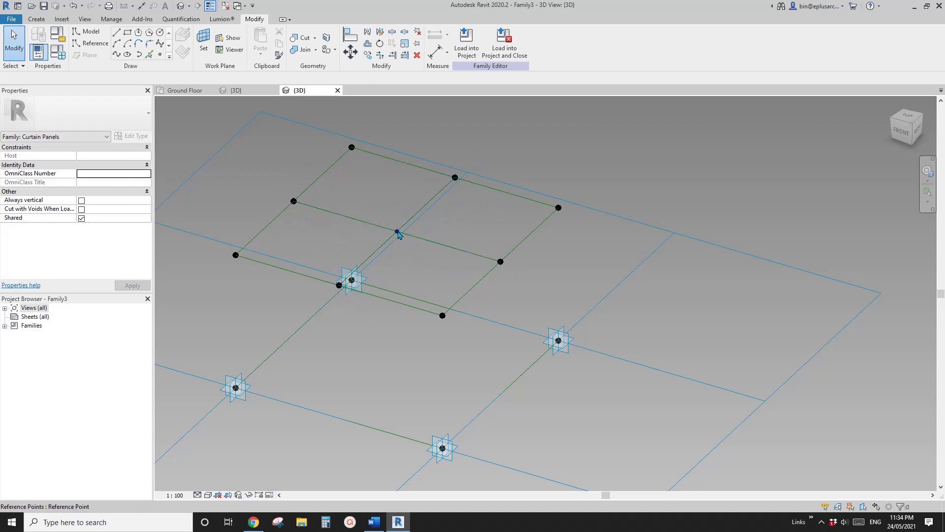
{"action": "middle_click_drag", "start_coordinate": [397, 232], "coordinate": [399, 300], "text": "shift"}
{"action": "middle_click_drag", "start_coordinate": [396, 253], "coordinate": [384, 291], "text": "shift"}
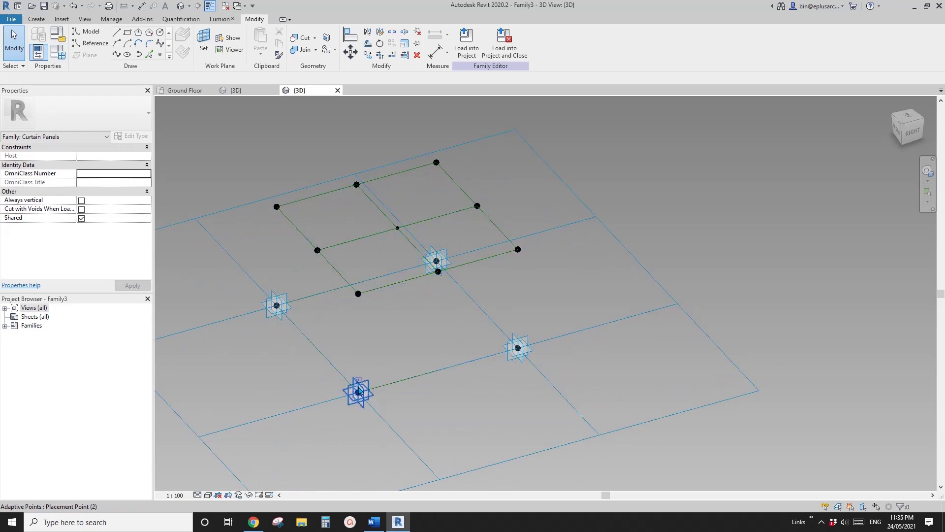
{"action": "middle_click_drag", "start_coordinate": [358, 391], "coordinate": [188, 185], "text": "shift"}
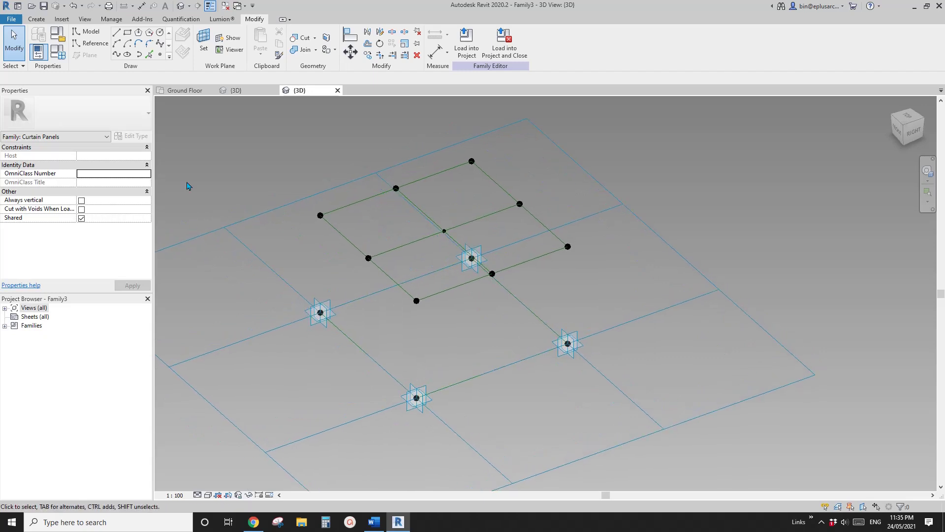
{"action": "middle_click_drag", "start_coordinate": [419, 364], "coordinate": [416, 366]}
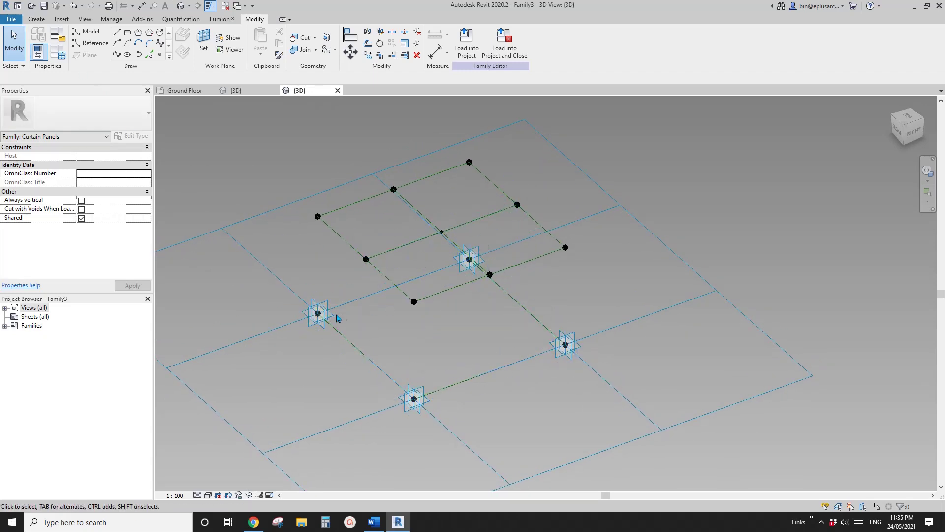
{"action": "middle_click_drag", "start_coordinate": [360, 314], "coordinate": [353, 318]}
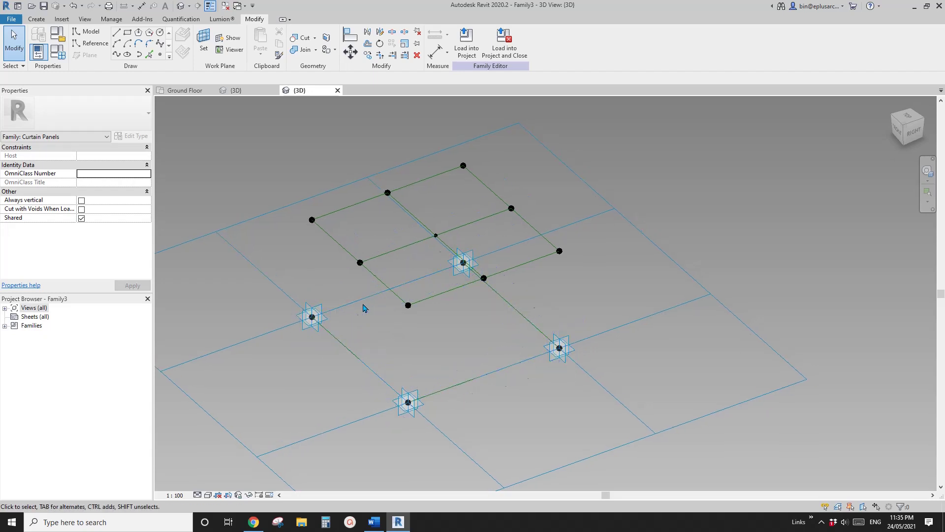
{"action": "scroll", "coordinate": [385, 314], "scroll_direction": "down", "scroll_amount": 1}
{"action": "scroll", "coordinate": [386, 314], "scroll_direction": "down", "scroll_amount": 1}
{"action": "middle_click_drag", "start_coordinate": [387, 315], "coordinate": [401, 333], "text": "shift"}
{"action": "middle_click_drag", "start_coordinate": [428, 277], "coordinate": [437, 281]}
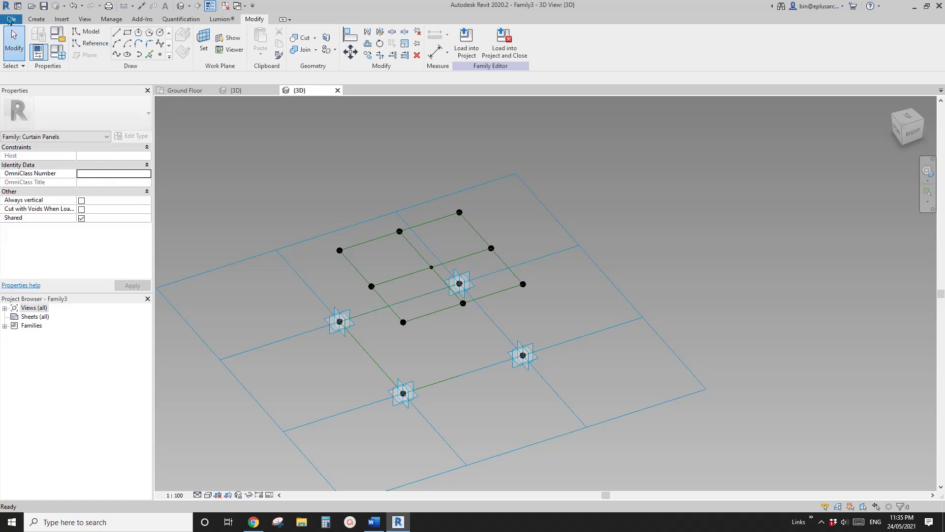
Create a new family from the Metric Generic Model Adaptive.rft template
{"action": "left_click", "coordinate": [11, 19]}
{"action": "mouse_move", "coordinate": [22, 57]}
{"action": "left_click", "coordinate": [123, 97]}
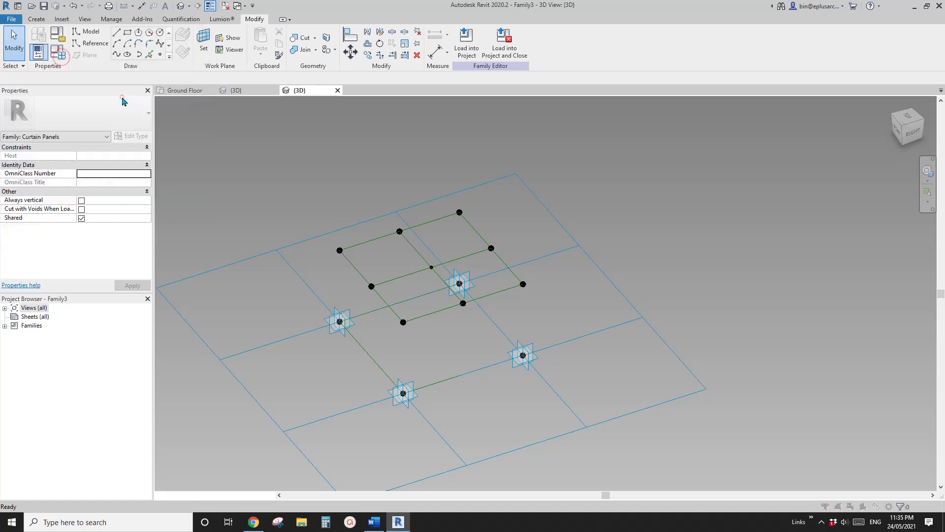
{"action": "scroll", "coordinate": [463, 197], "scroll_direction": "down", "scroll_amount": 6}
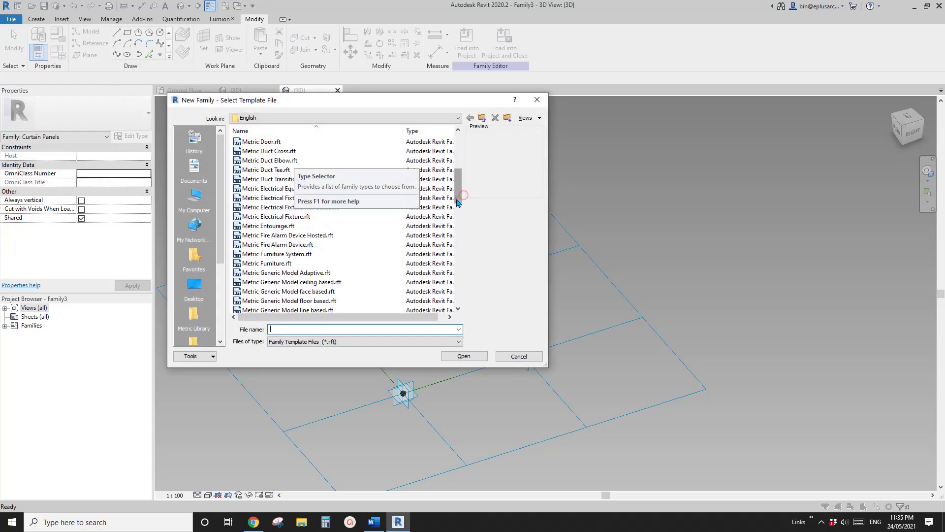
{"action": "left_click", "coordinate": [305, 272]}
{"action": "left_click", "coordinate": [464, 356]}
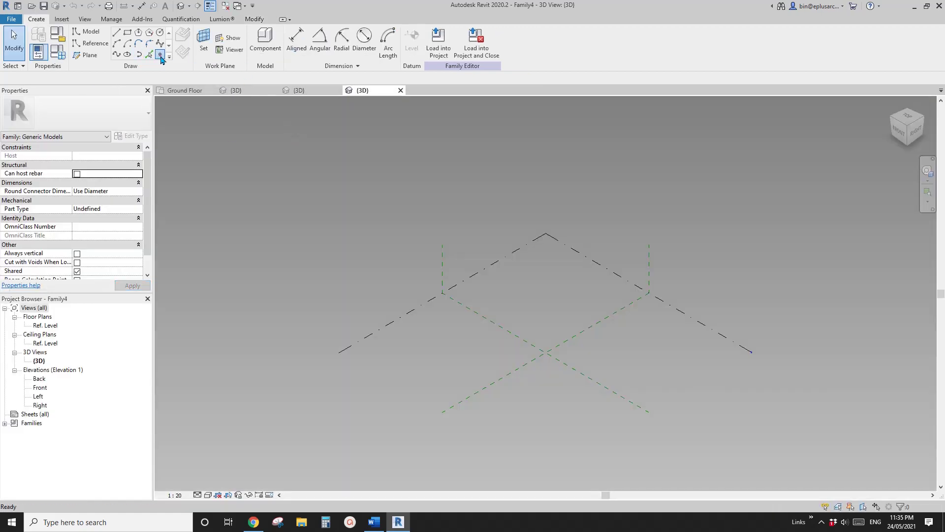
Place two reference points on the reference level and make both of them adaptive
{"action": "left_click", "coordinate": [160, 55]}
{"action": "left_click", "coordinate": [483, 344]}
{"action": "left_click", "coordinate": [573, 314]}
{"action": "key", "text": "Escape"}
{"action": "key", "text": "Escape"}
{"action": "left_click_drag", "start_coordinate": [382, 268], "coordinate": [574, 367]}
{"action": "middle_click_drag", "start_coordinate": [557, 300], "coordinate": [435, 313]}
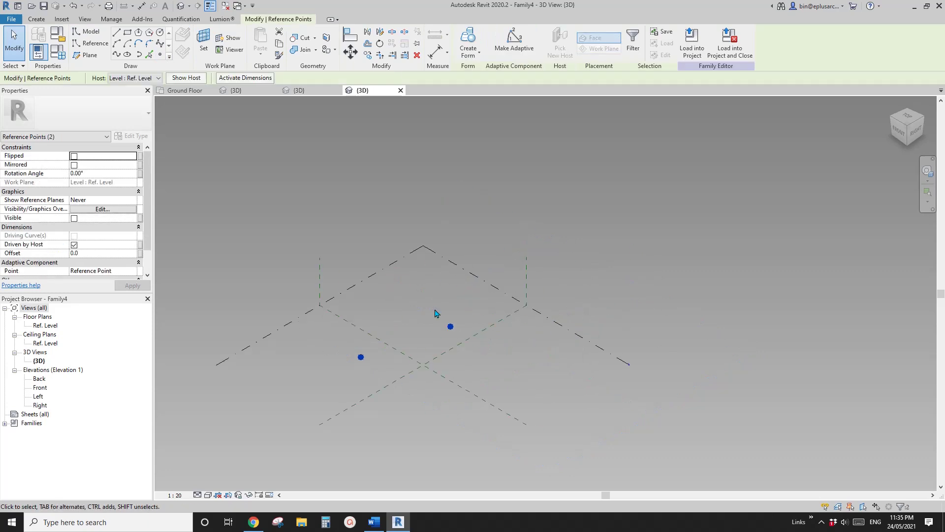
{"action": "left_click", "coordinate": [514, 40]}
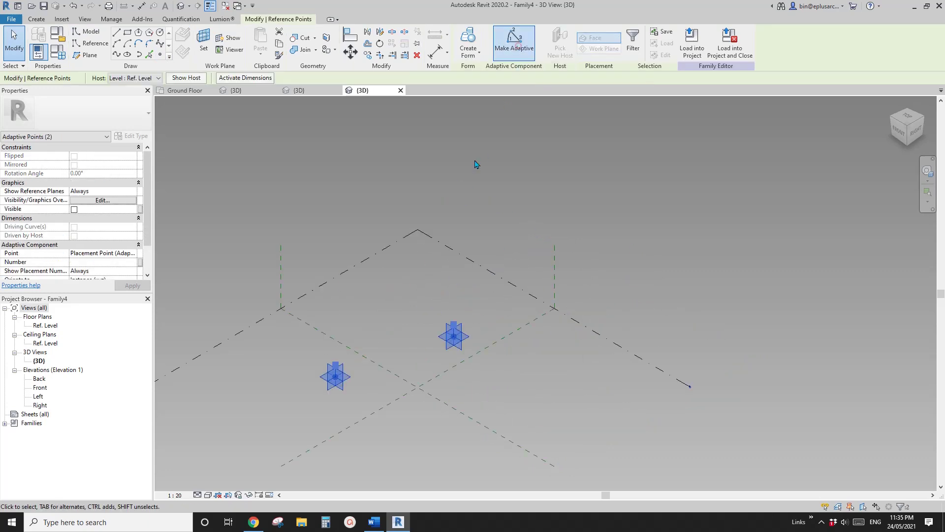
Connect the two adaptive points with a spline through points and make it a reference line
{"action": "left_click", "coordinate": [117, 55]}
{"action": "left_click", "coordinate": [79, 227]}
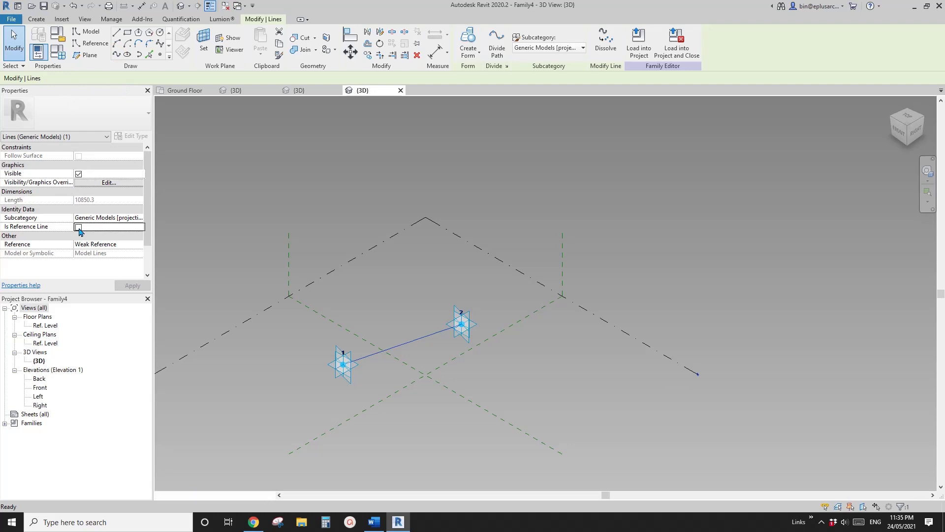
{"action": "scroll", "coordinate": [404, 339], "scroll_direction": "up", "scroll_amount": 2}
{"action": "key", "text": "Escape"}
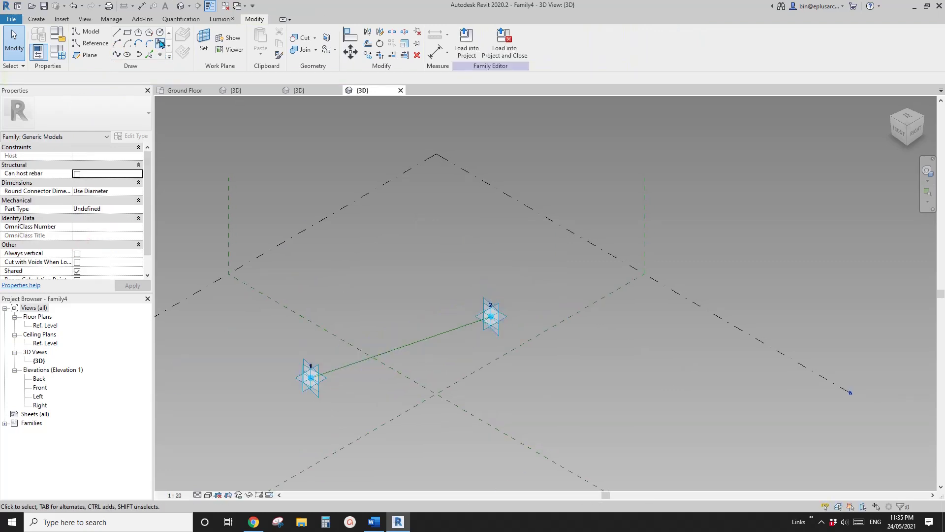
Place a reference point on the reference line between the two adaptive points
{"action": "left_click", "coordinate": [160, 56]}
{"action": "left_click", "coordinate": [179, 40]}
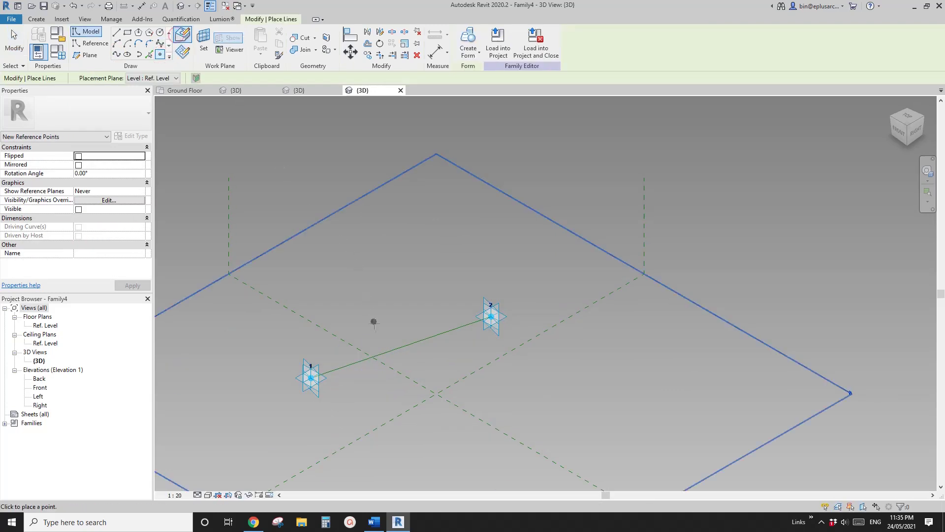
{"action": "left_click", "coordinate": [389, 351]}
{"action": "middle_click_drag", "start_coordinate": [388, 352], "coordinate": [407, 360], "text": "shift"}
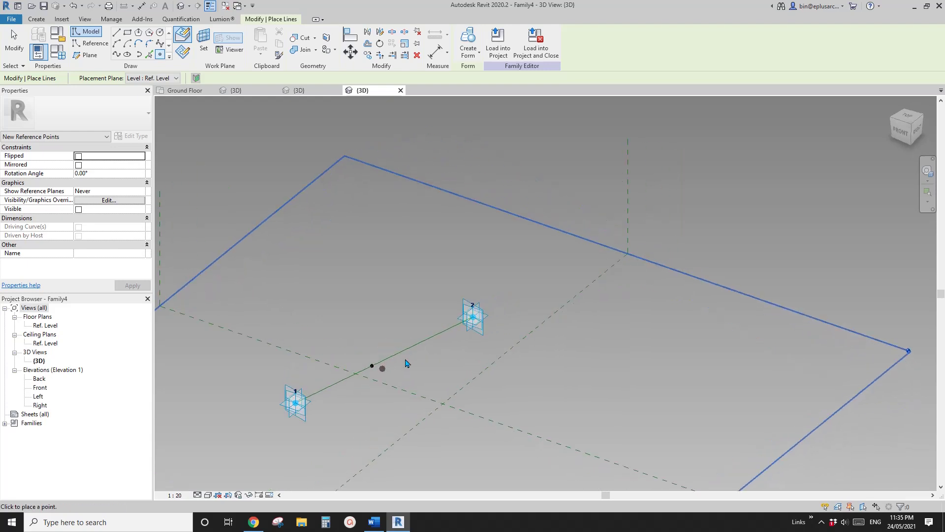
{"action": "scroll", "coordinate": [377, 364], "scroll_direction": "up", "scroll_amount": 2}
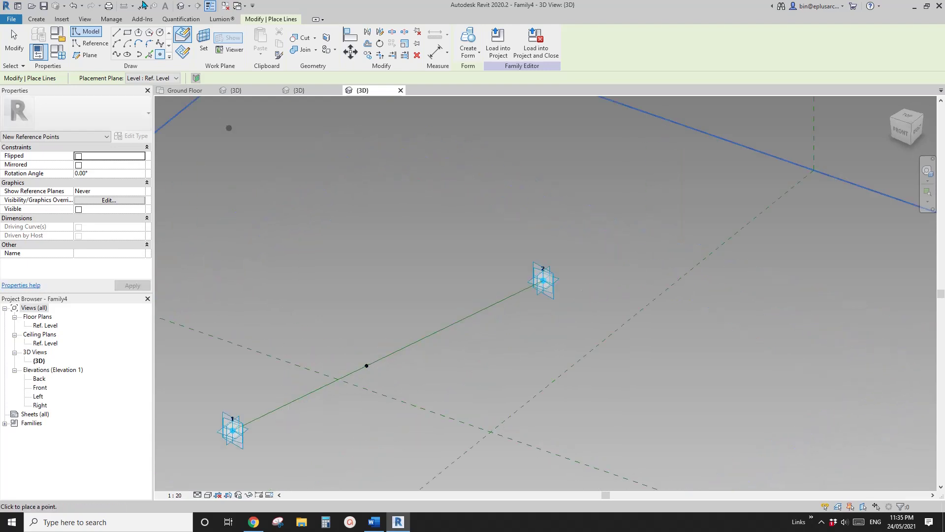
Draw a reference circle of about 2600 mm radius centred on the hosted point, using that point's work plane
{"action": "left_click", "coordinate": [102, 45]}
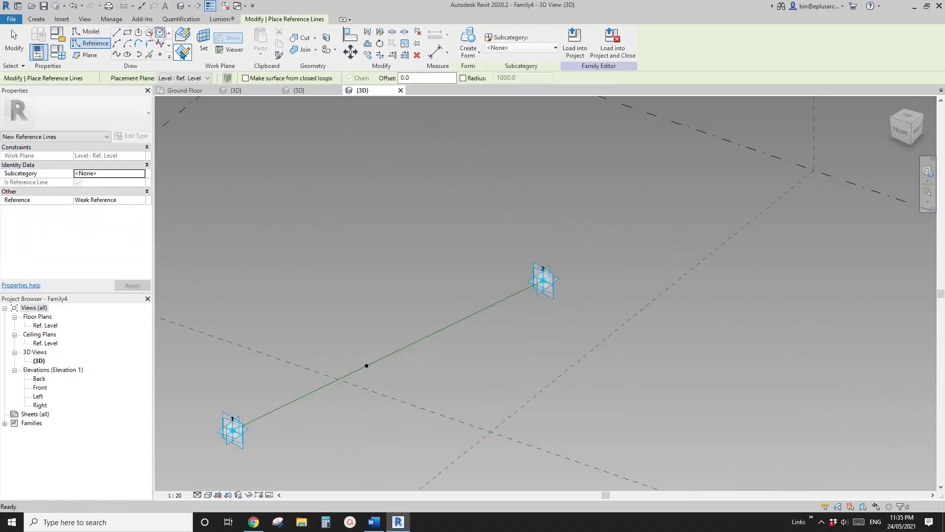
{"action": "left_click", "coordinate": [187, 56]}
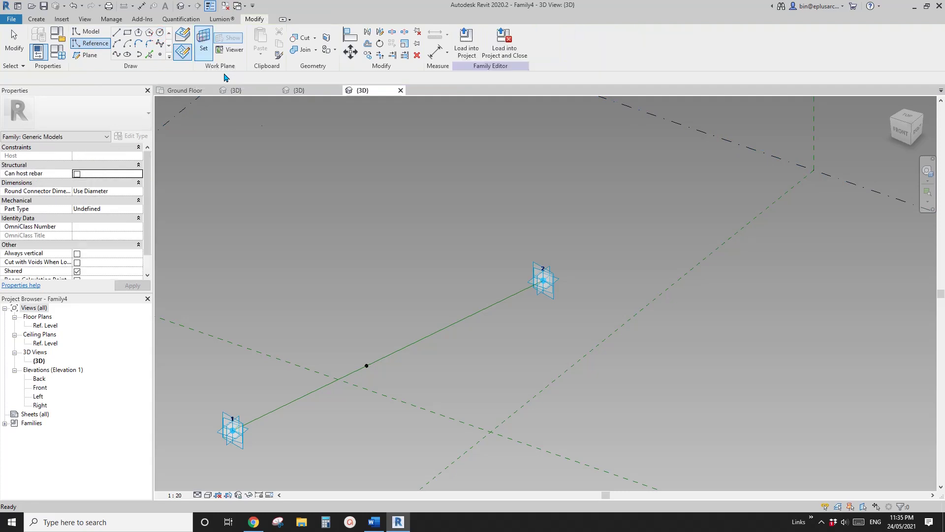
{"action": "left_click", "coordinate": [366, 366]}
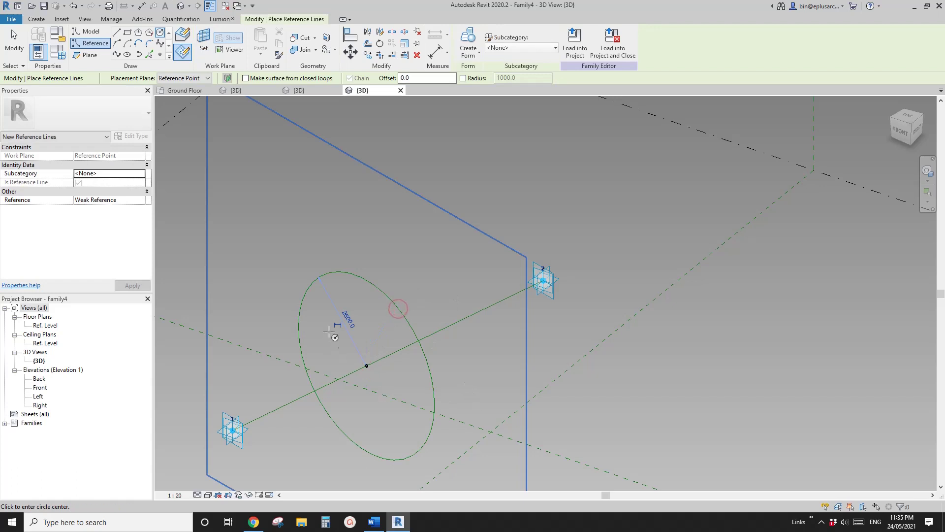
{"action": "left_click", "coordinate": [397, 313]}
Make the circle's radius dimension permanent and label it with a new type parameter named R
{"action": "left_click", "coordinate": [341, 331]}
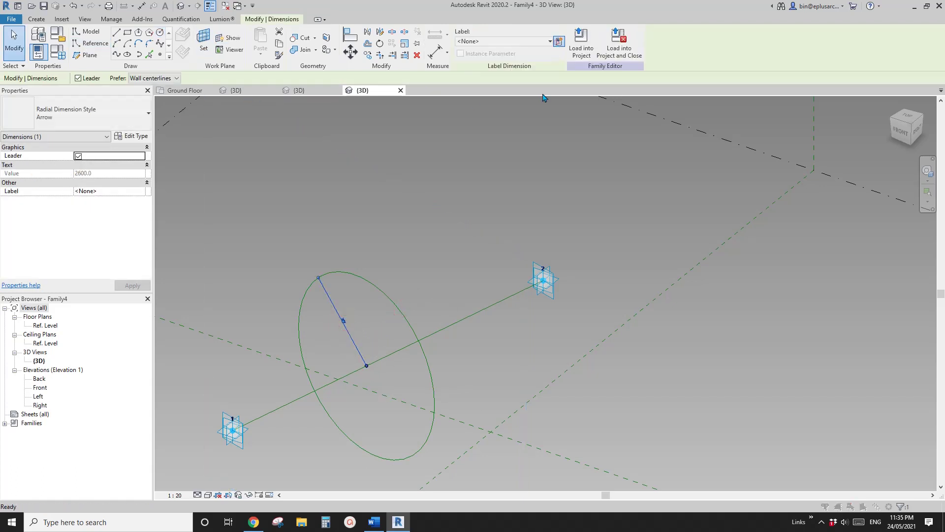
{"action": "left_click", "coordinate": [558, 41]}
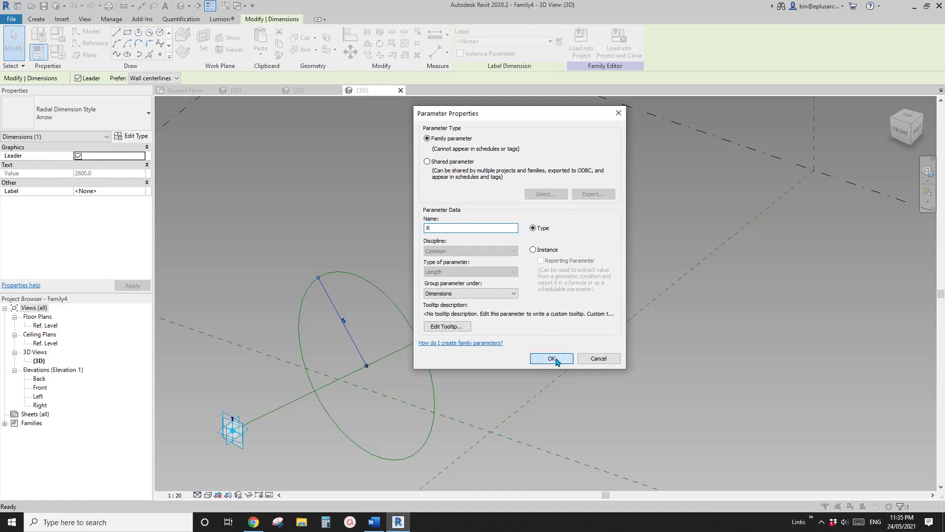
{"action": "left_click", "coordinate": [556, 361]}
{"action": "key", "text": "Escape"}
Set the family parameter R to 100 mm in the family types
{"action": "scroll", "coordinate": [358, 326], "scroll_direction": "up", "scroll_amount": 1}
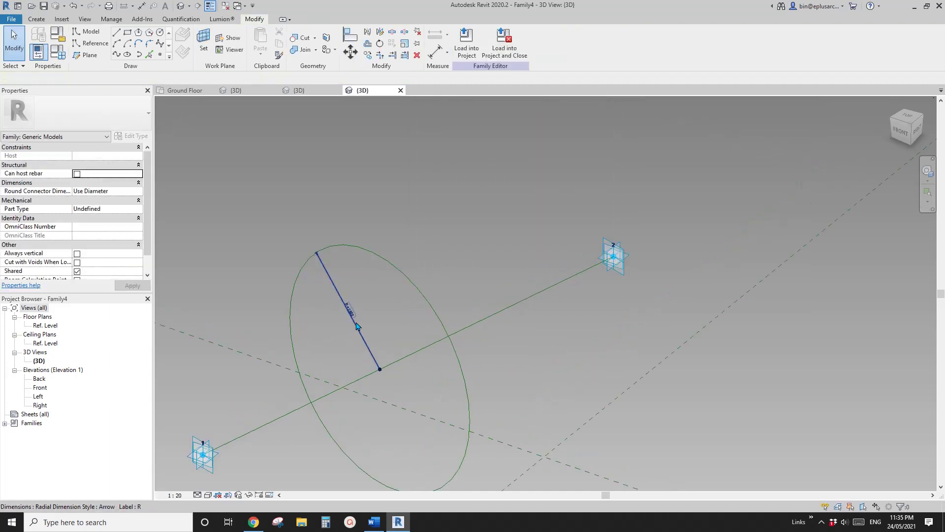
{"action": "left_click", "coordinate": [59, 51]}
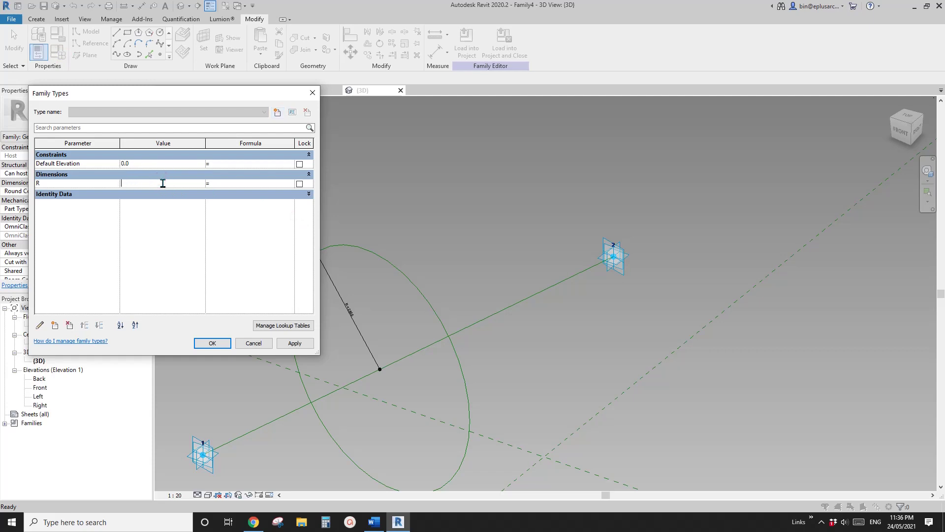
{"action": "left_click", "coordinate": [227, 344]}
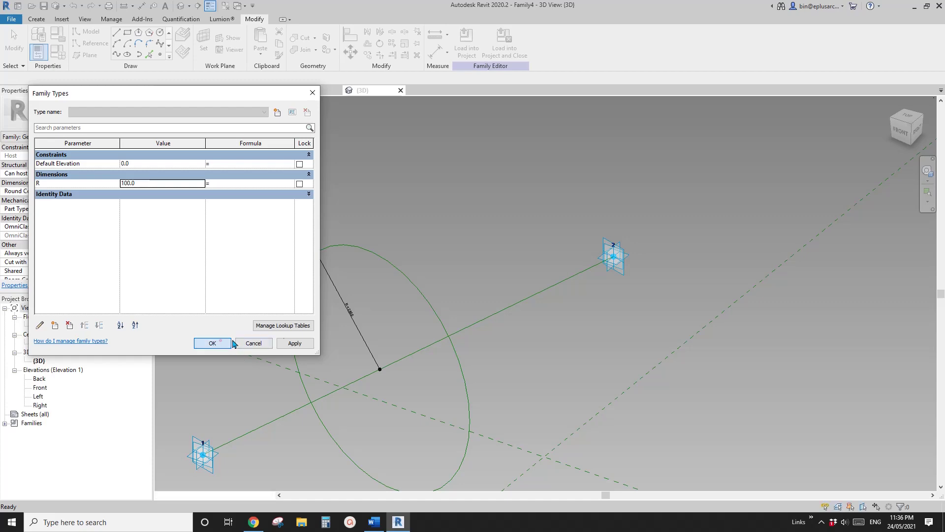
Copy the reference circle with its R dimension and hosted point to a free spot beside the reference line
{"action": "middle_click_drag", "start_coordinate": [380, 363], "coordinate": [380, 289]}
{"action": "scroll", "coordinate": [376, 295], "scroll_direction": "up", "scroll_amount": 1}
{"action": "scroll", "coordinate": [376, 296], "scroll_direction": "up", "scroll_amount": 1}
{"action": "left_click_drag", "start_coordinate": [334, 235], "coordinate": [422, 333]}
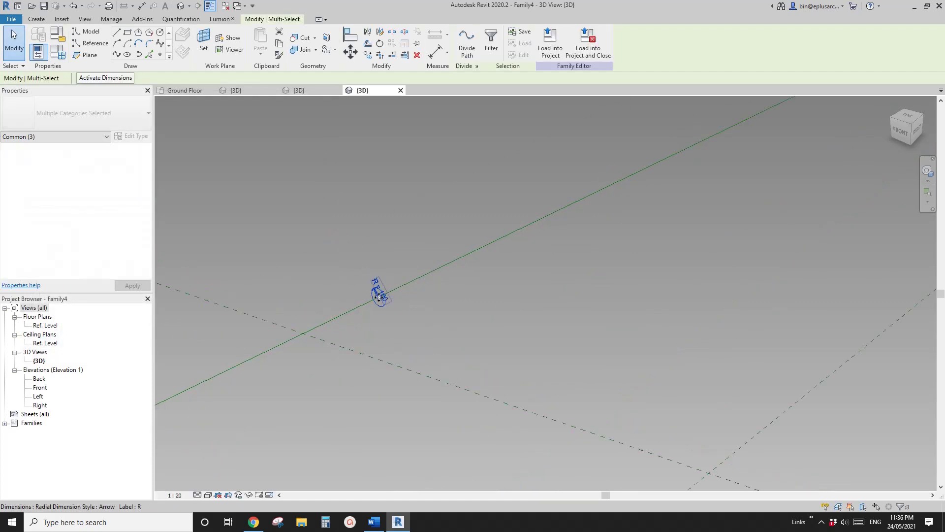
{"action": "scroll", "coordinate": [378, 297], "scroll_direction": "down", "scroll_amount": 2}
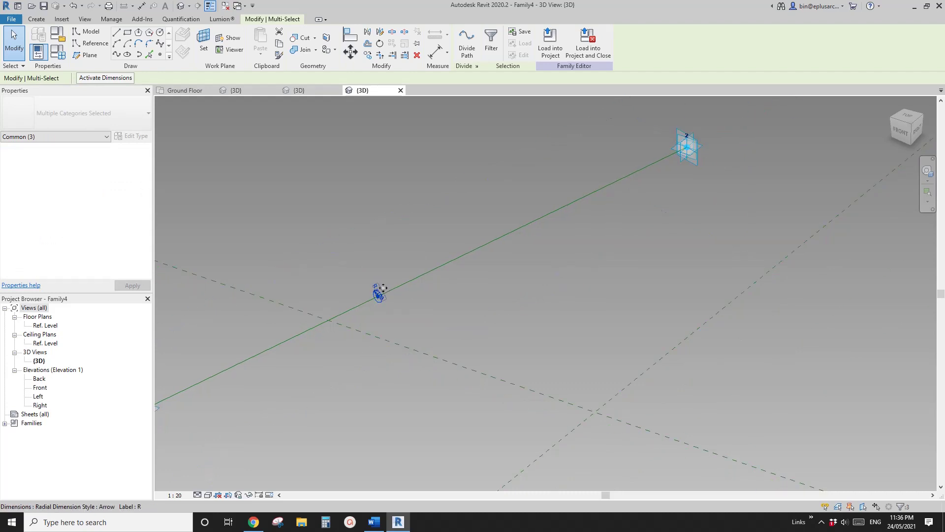
{"action": "key", "text": "c"}
{"action": "key", "text": "o"}
{"action": "left_click", "coordinate": [396, 261]}
{"action": "left_click", "coordinate": [370, 205]}
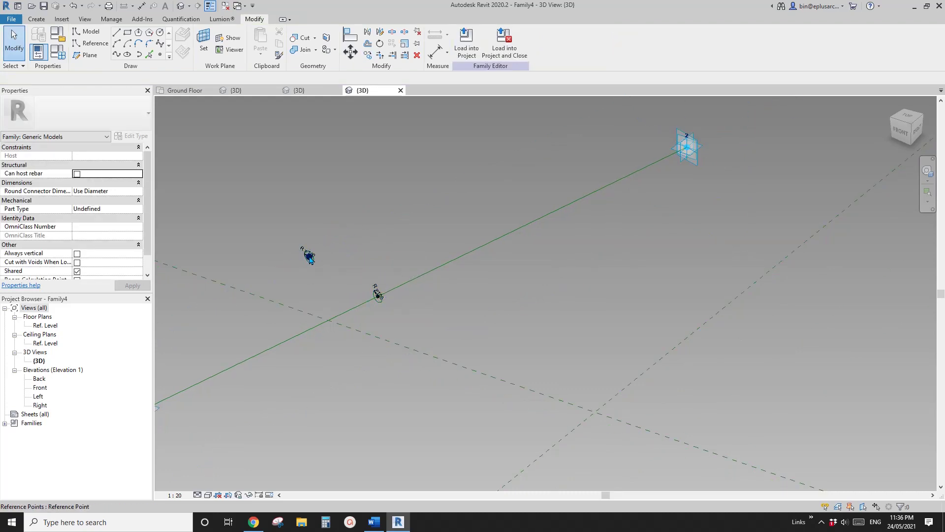
Rehost the copied circle's reference point onto the reference line between the first circle and adaptive point 2
{"action": "left_click", "coordinate": [309, 257]}
{"action": "left_click", "coordinate": [560, 45]}
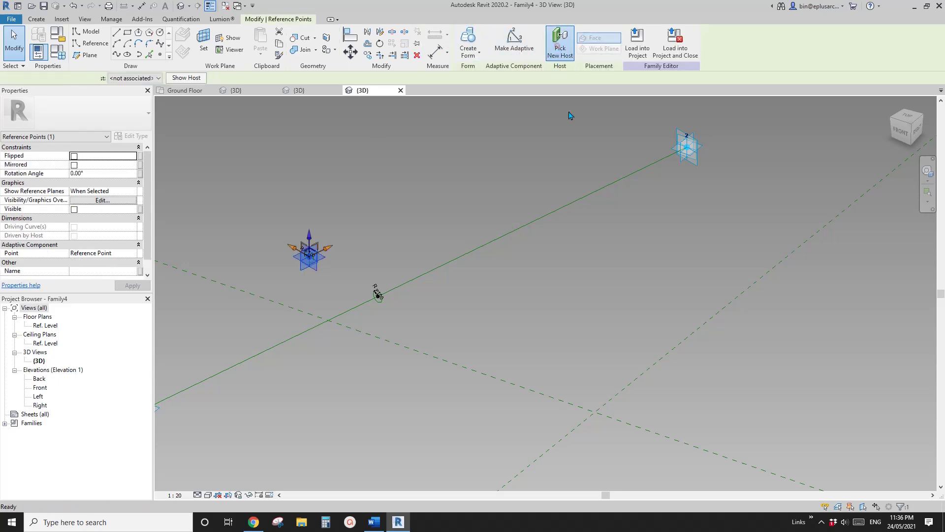
{"action": "left_click", "coordinate": [532, 219]}
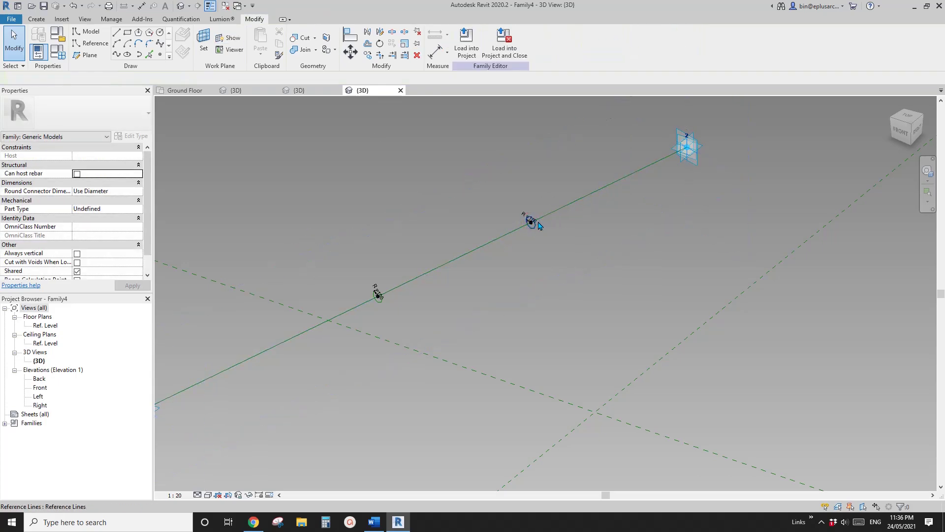
Create a solid round form from the two reference circles on the reference line
{"action": "scroll", "coordinate": [394, 300], "scroll_direction": "up", "scroll_amount": 3}
{"action": "left_click", "coordinate": [367, 301]}
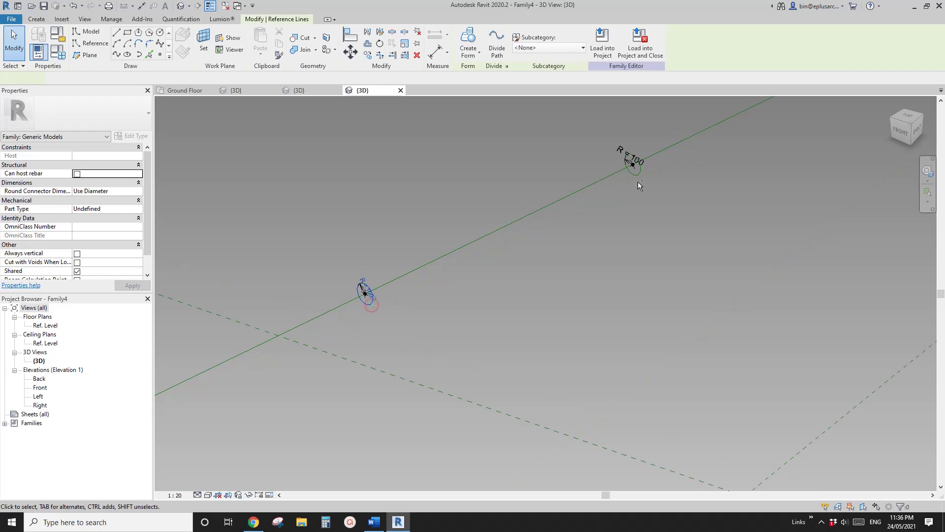
{"action": "left_click", "coordinate": [635, 173], "text": "ctrl"}
{"action": "left_click", "coordinate": [469, 47]}
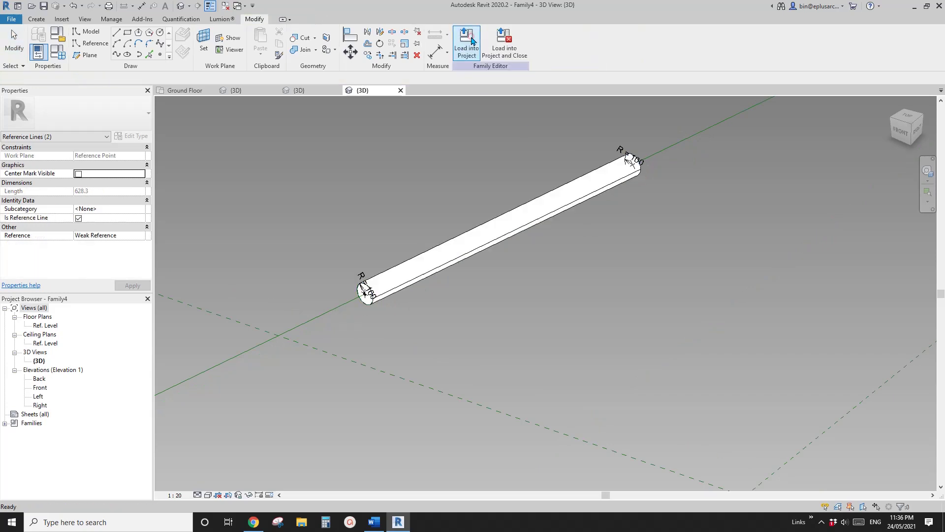
Set the normalized curve parameter of the first circle's hosted point to 0
{"action": "left_click_drag", "start_coordinate": [321, 249], "coordinate": [329, 259]}
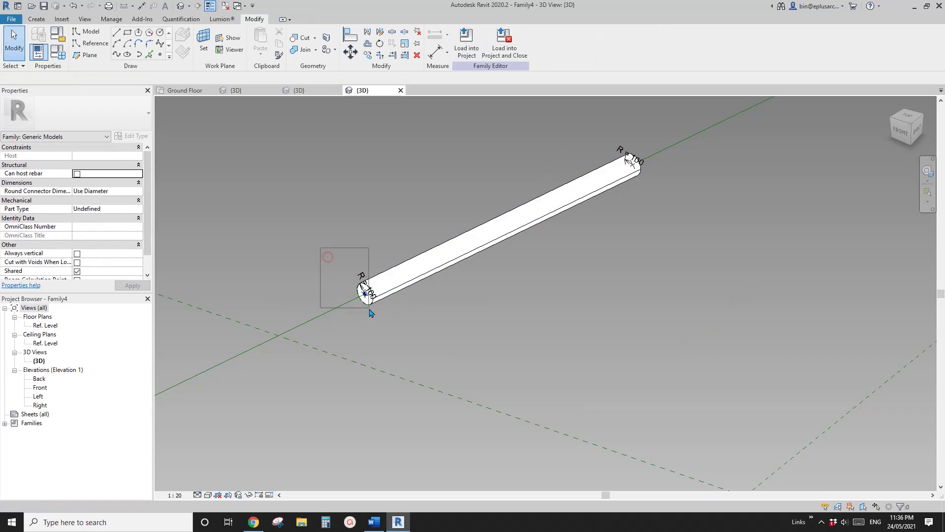
{"action": "left_click_drag", "start_coordinate": [368, 303], "coordinate": [369, 304]}
{"action": "left_click", "coordinate": [111, 264]}
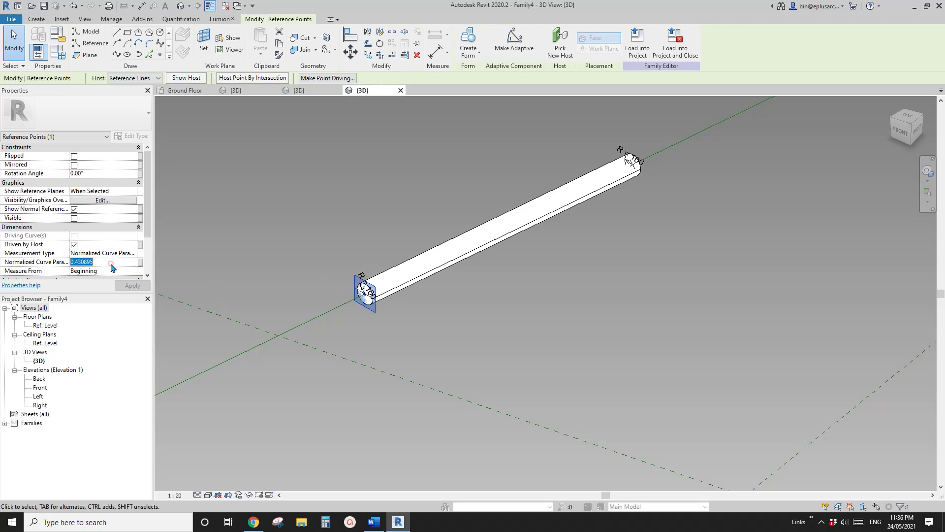
{"action": "scroll", "coordinate": [333, 183], "scroll_direction": "up", "scroll_amount": 1}
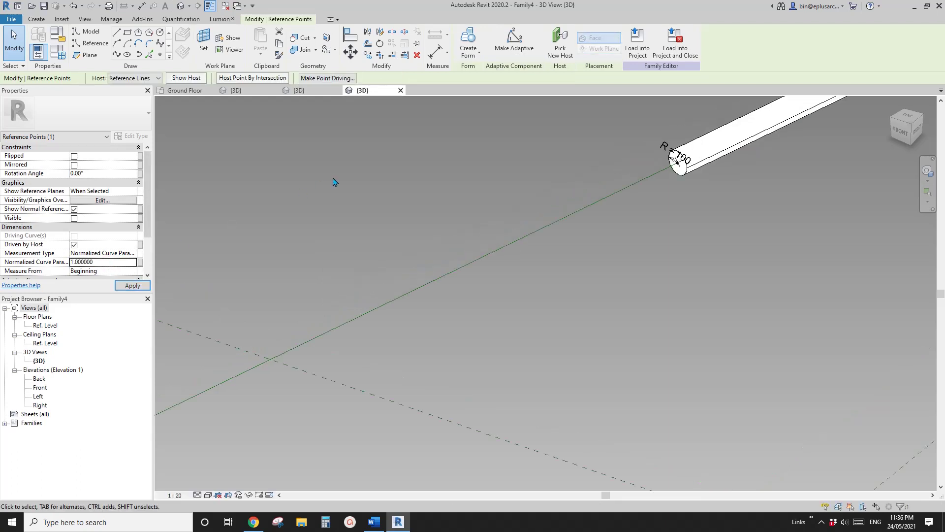
{"action": "left_click", "coordinate": [114, 263]}
{"action": "scroll", "coordinate": [443, 254], "scroll_direction": "down", "scroll_amount": 2}
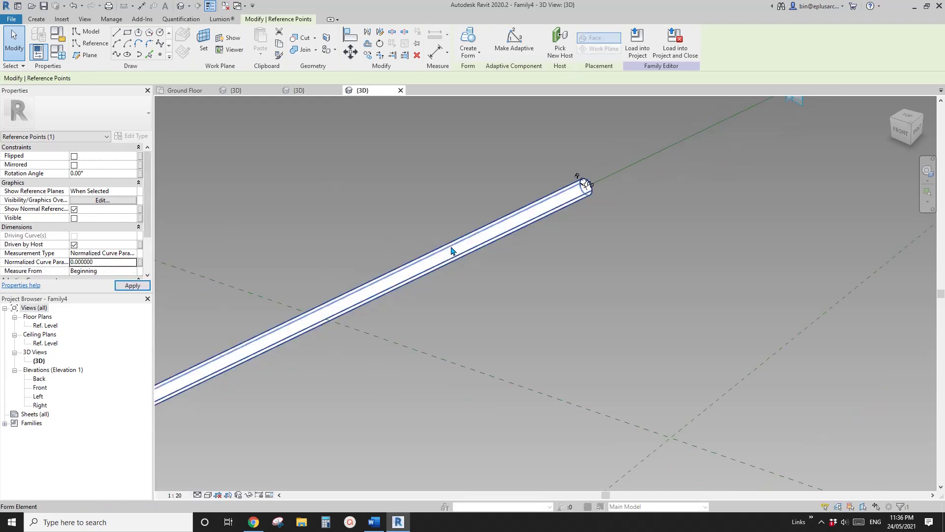
Move the second circle's hosted point to adaptive point 2 by changing its normalized curve parameter, extending the tube along the whole line
{"action": "scroll", "coordinate": [567, 157], "scroll_direction": "up", "scroll_amount": 2}
{"action": "left_click_drag", "start_coordinate": [540, 165], "coordinate": [595, 224]}
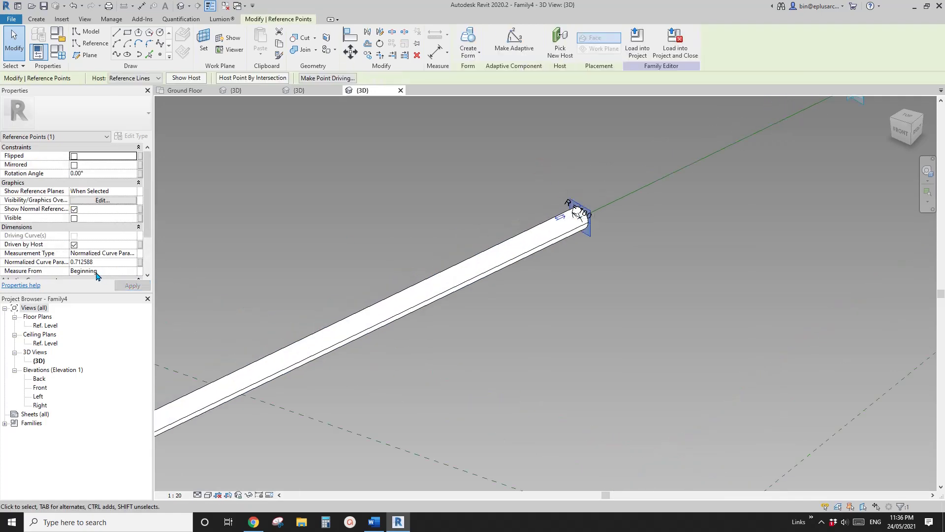
{"action": "left_click", "coordinate": [103, 262]}
{"action": "scroll", "coordinate": [470, 185], "scroll_direction": "down", "scroll_amount": 3}
{"action": "left_click", "coordinate": [417, 223]}
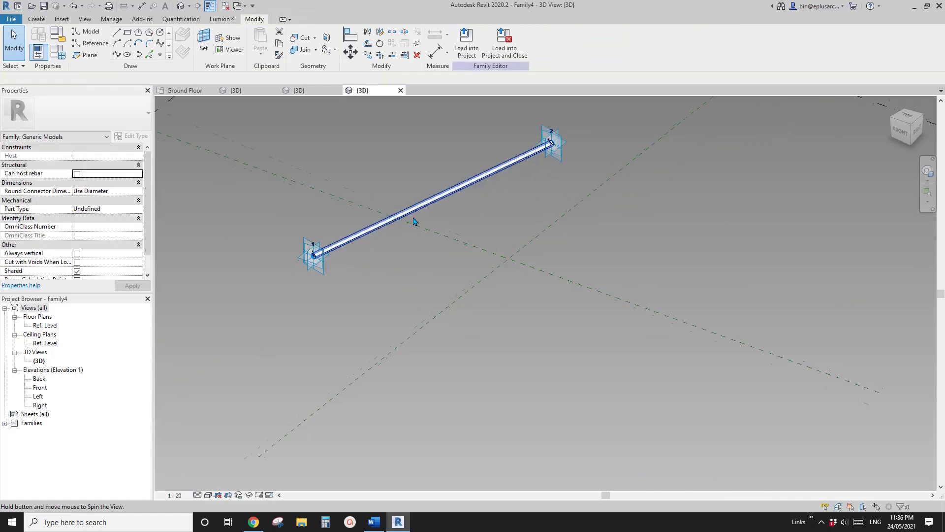
{"action": "scroll", "coordinate": [321, 265], "scroll_direction": "up", "scroll_amount": 2}
{"action": "middle_click_drag", "start_coordinate": [355, 229], "coordinate": [376, 310], "text": "shift"}
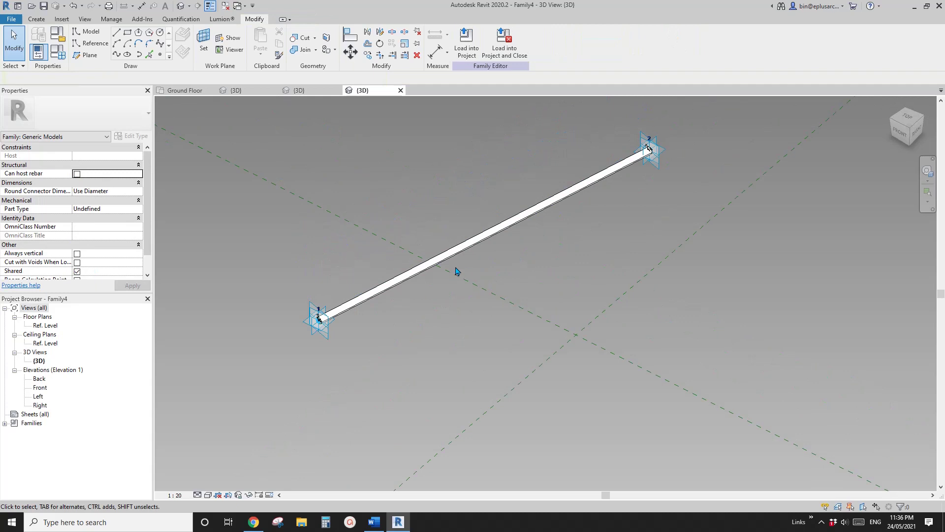
{"action": "middle_click_drag", "start_coordinate": [468, 257], "coordinate": [491, 271]}
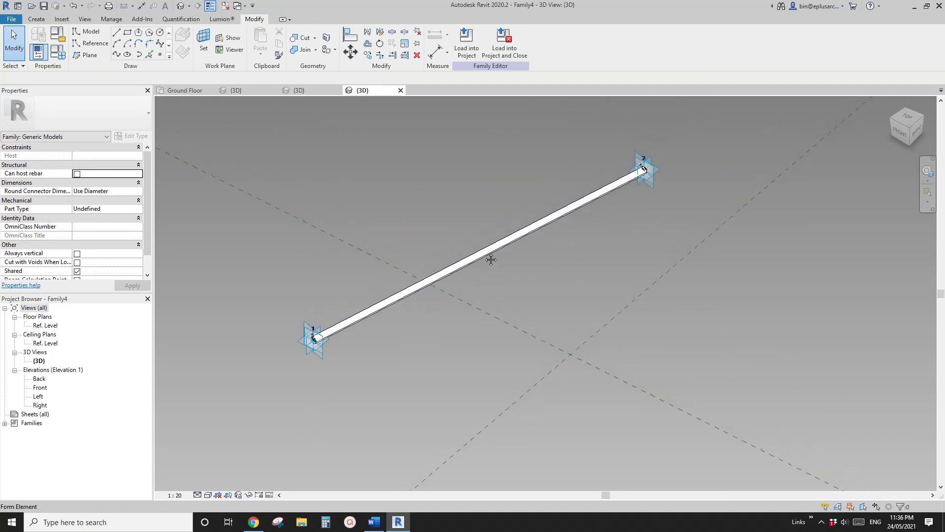
Load the round member family into Family3
{"action": "left_click", "coordinate": [467, 42]}
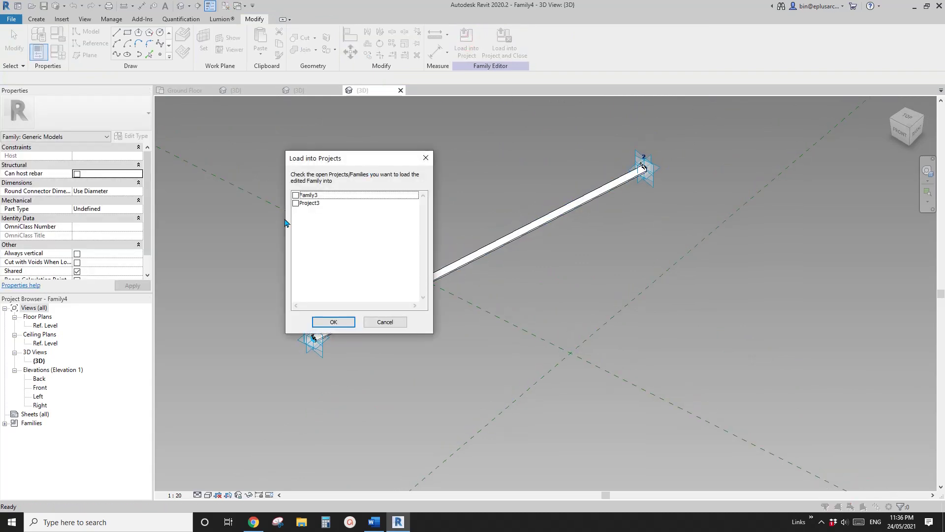
{"action": "left_click", "coordinate": [343, 326]}
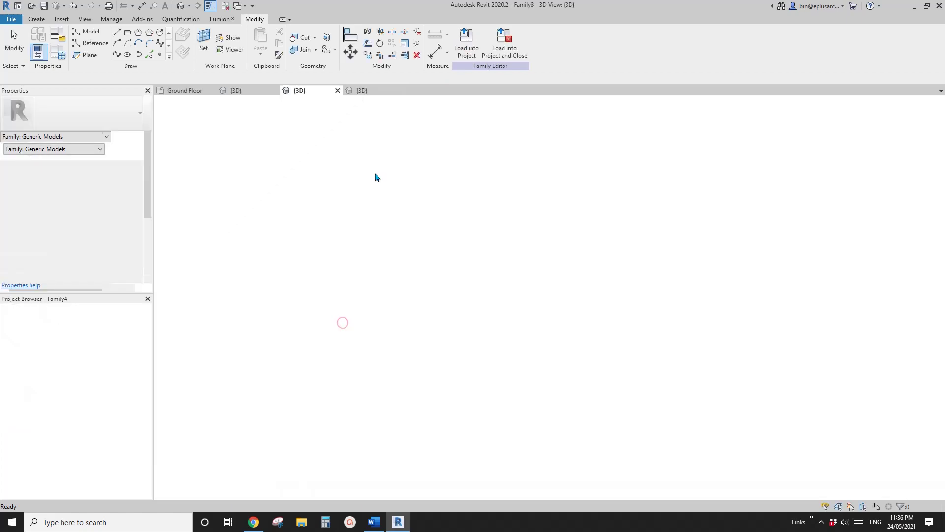
{"action": "middle_click_drag", "start_coordinate": [474, 284], "coordinate": [429, 217], "text": "shift"}
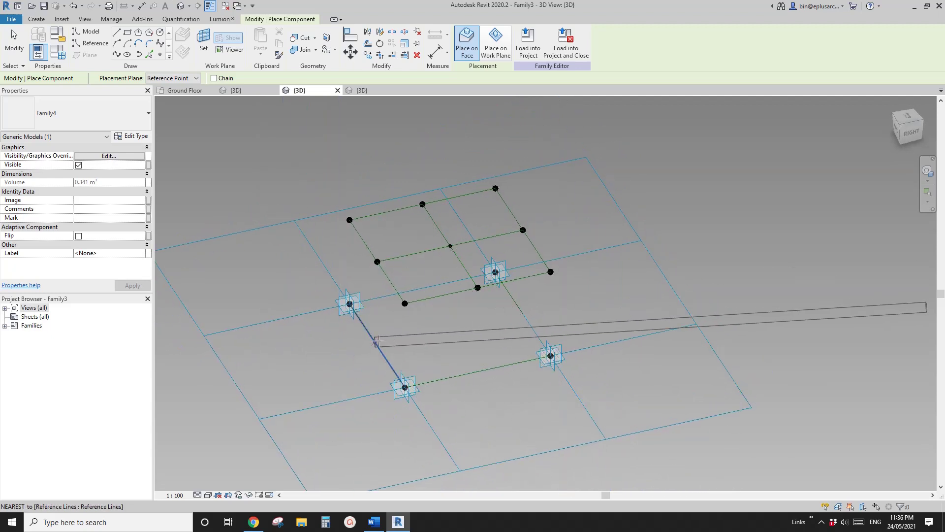
Switch to Chrome to check the space truss reference images, and return to Revit
{"action": "left_click", "coordinate": [254, 523]}
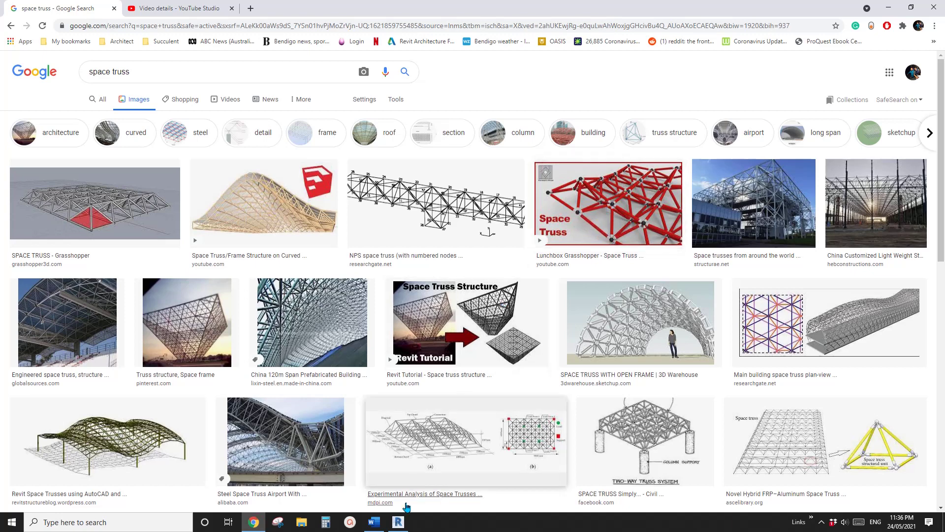
{"action": "left_click", "coordinate": [398, 522]}
Place Family4 members along all four sides of the lower square between the adaptive points
{"action": "middle_click_drag", "start_coordinate": [433, 394], "coordinate": [428, 365], "text": "shift"}
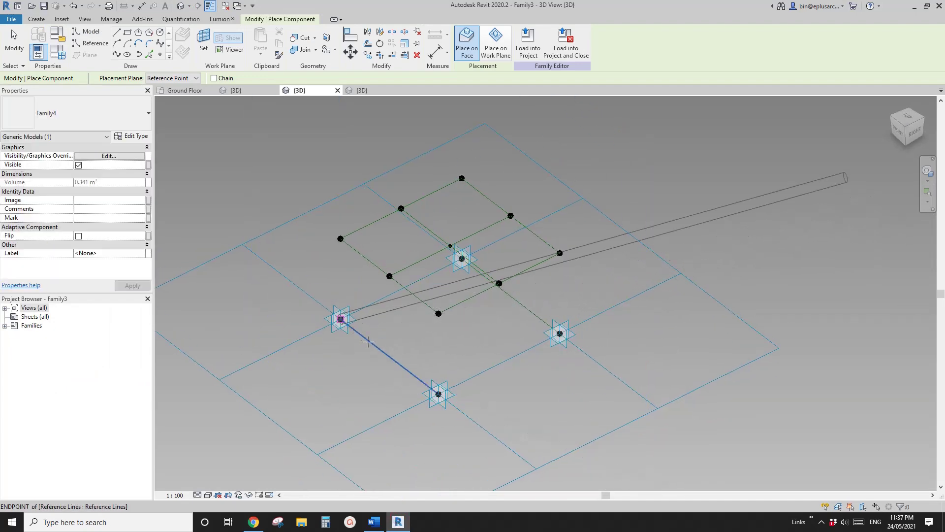
{"action": "left_click", "coordinate": [361, 338]}
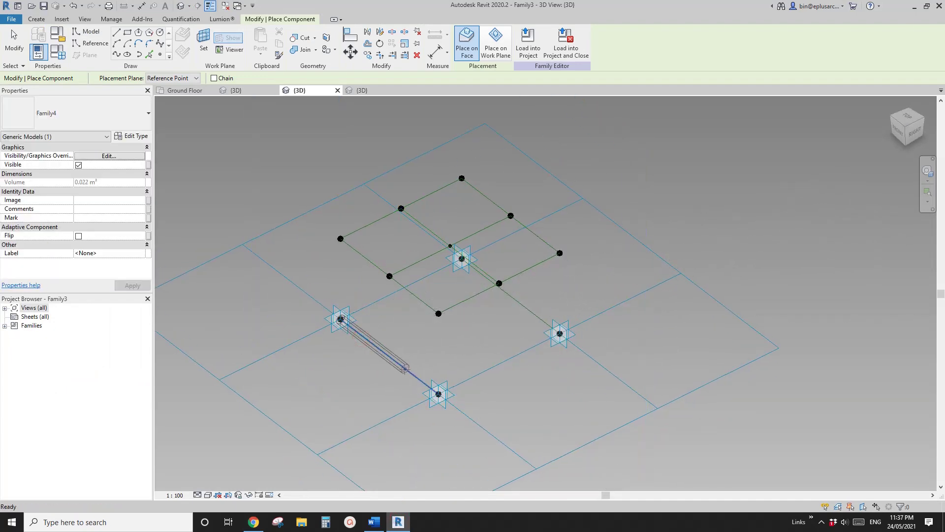
{"action": "left_click", "coordinate": [439, 393]}
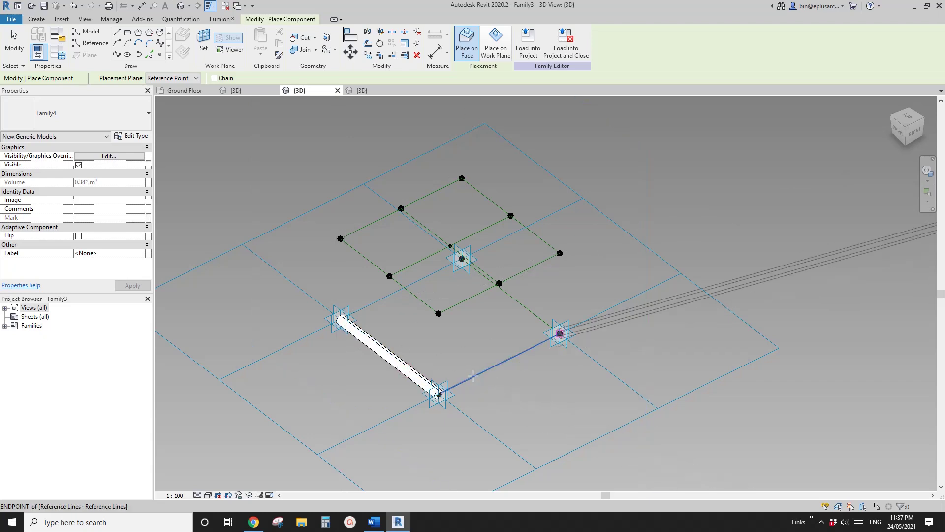
{"action": "left_click", "coordinate": [560, 333]}
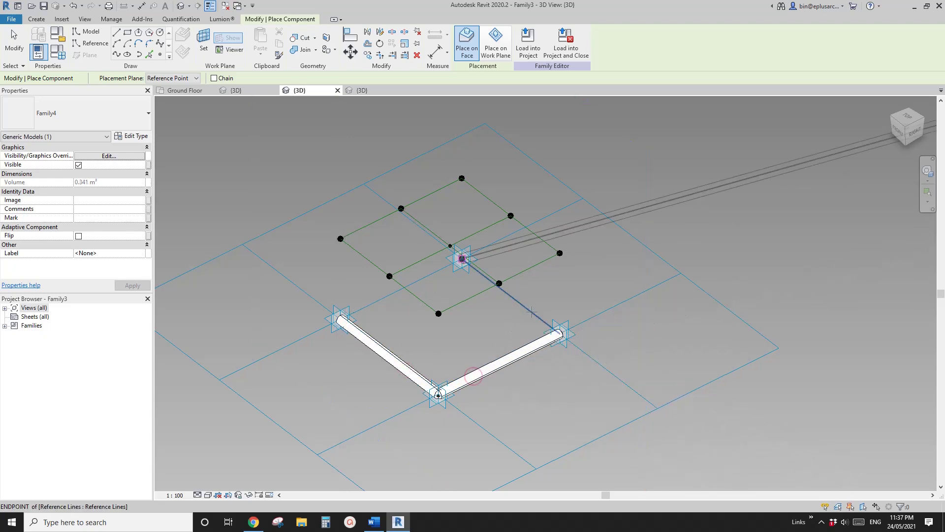
{"action": "left_click", "coordinate": [462, 258]}
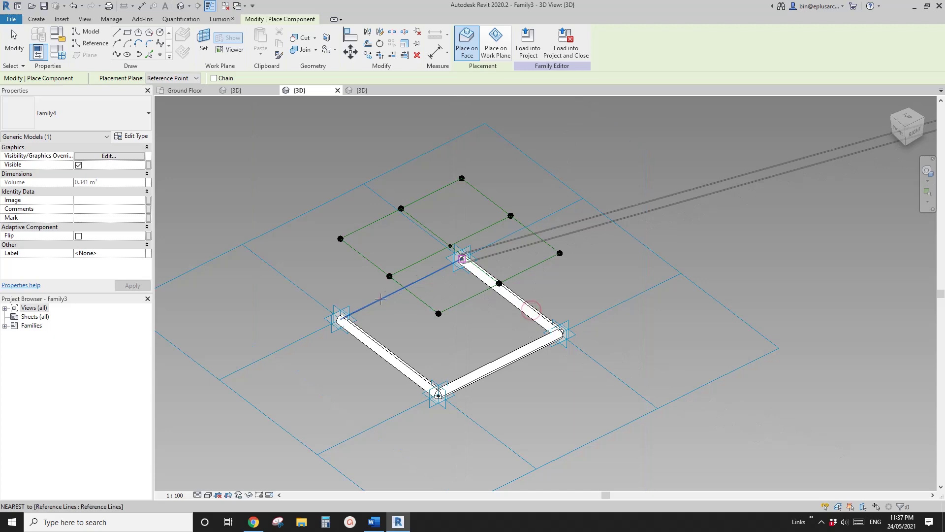
{"action": "left_click", "coordinate": [340, 317]}
{"action": "key", "text": "Escape"}
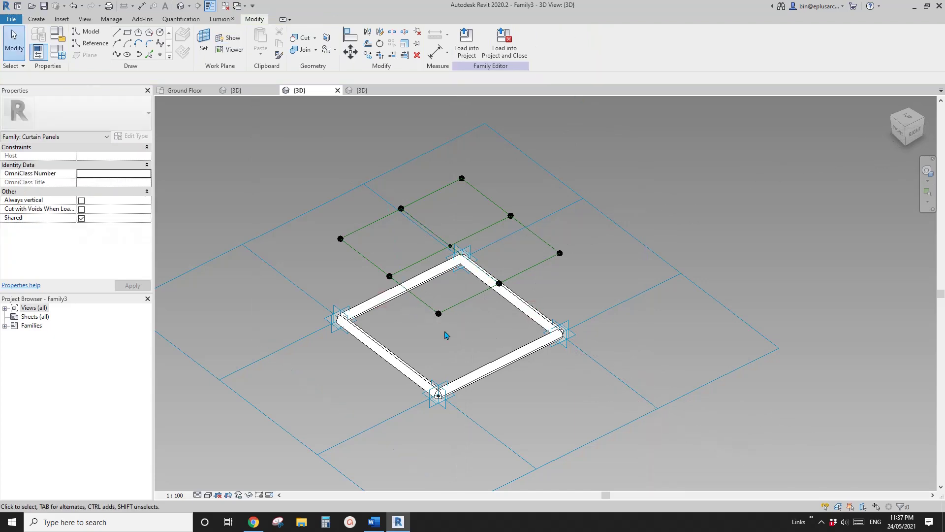
Temporarily hide the four Family4 members around the lower square
{"action": "middle_click_drag", "start_coordinate": [446, 335], "coordinate": [449, 407], "text": "shift"}
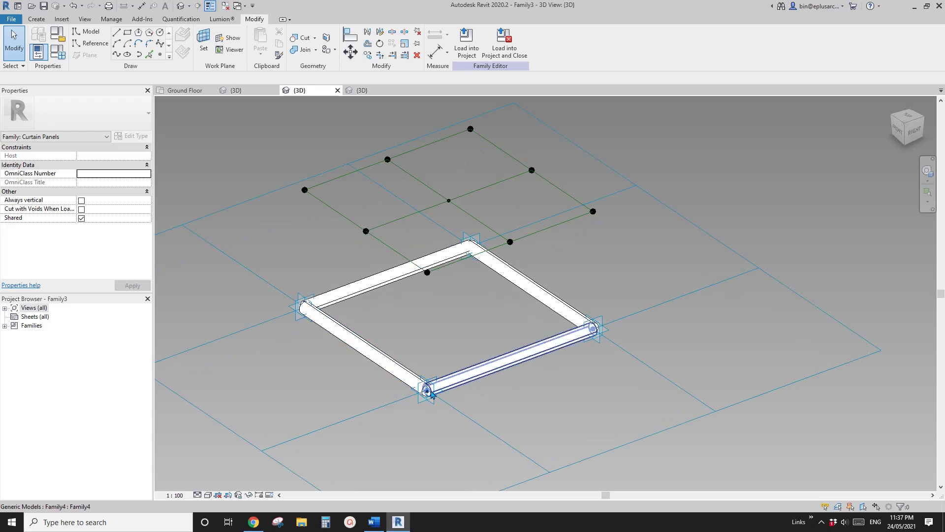
{"action": "key", "text": "Tab"}
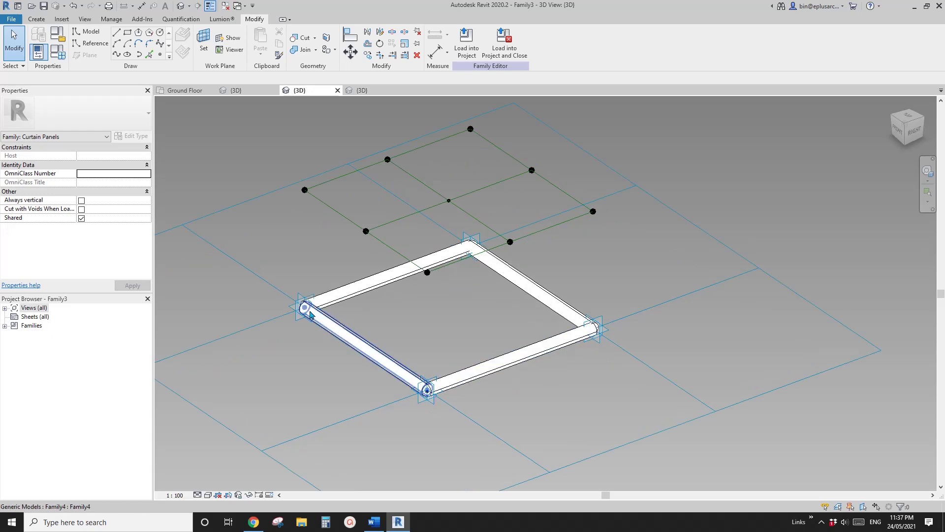
{"action": "left_click", "coordinate": [491, 366]}
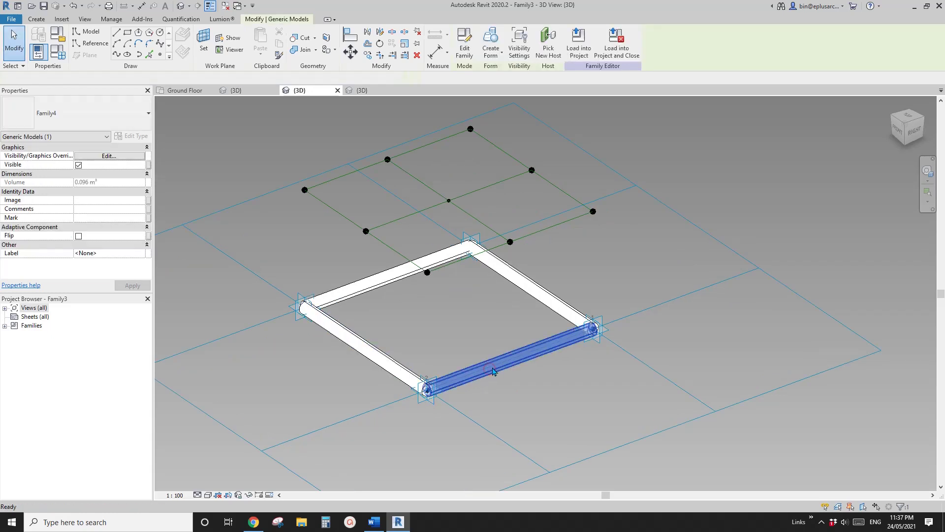
{"action": "left_click", "coordinate": [359, 280]}
{"action": "middle_click_drag", "start_coordinate": [456, 311], "coordinate": [435, 340]}
{"action": "key", "text": "c"}
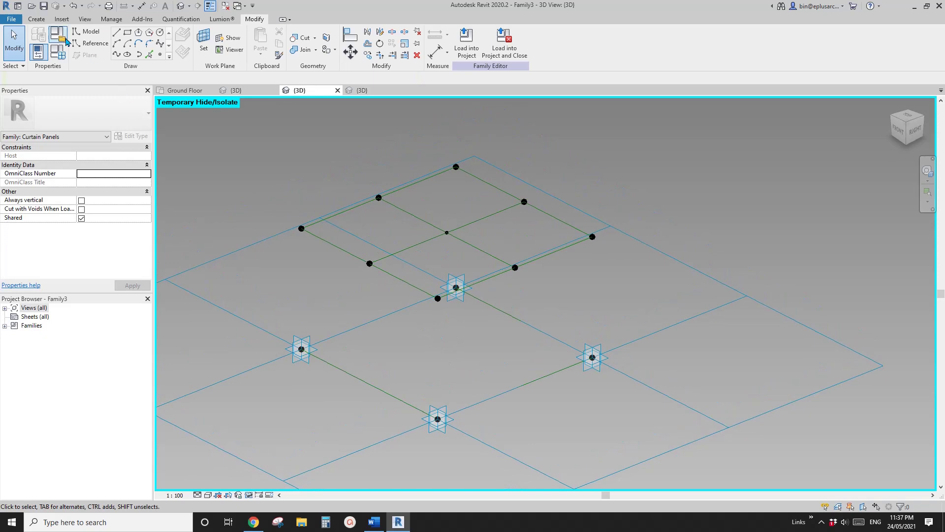
Try placing a Family4 member from the upper grid's centre point to a corner of the lower square, and delete it
{"action": "left_click", "coordinate": [38, 20]}
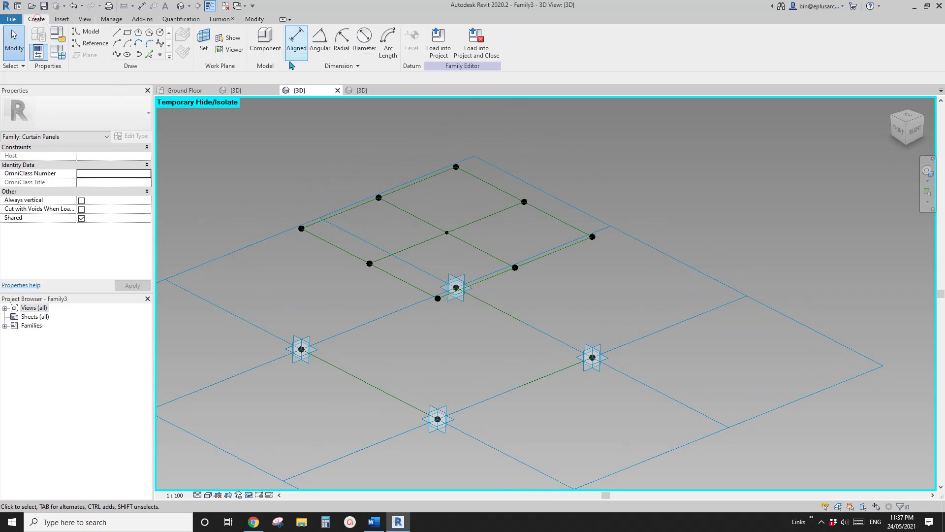
{"action": "left_click", "coordinate": [266, 49]}
{"action": "middle_click_drag", "start_coordinate": [386, 145], "coordinate": [435, 320], "text": "shift"}
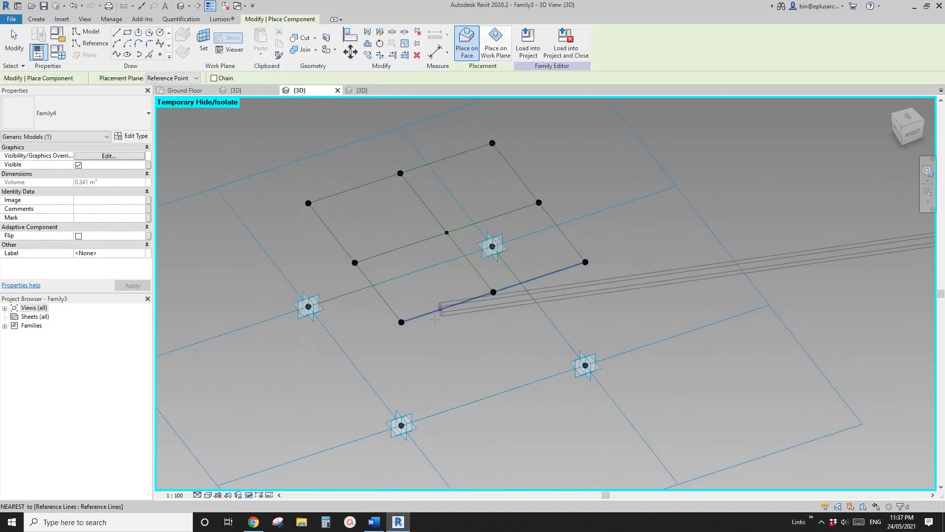
{"action": "left_click", "coordinate": [446, 232]}
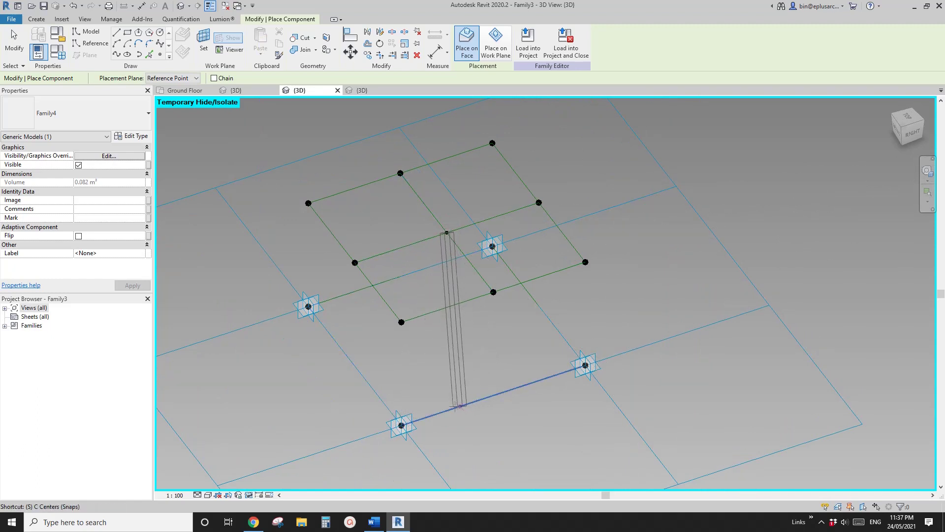
{"action": "left_click", "coordinate": [585, 364]}
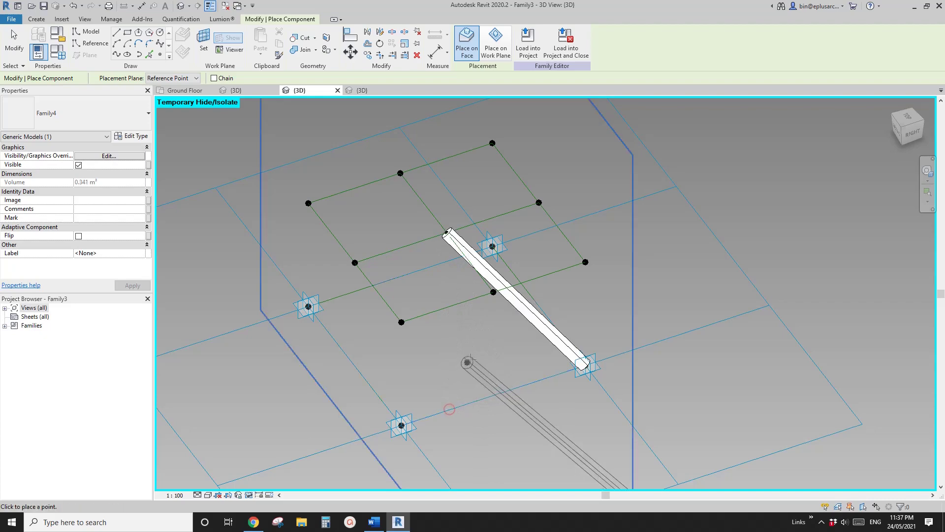
{"action": "key", "text": "Escape"}
{"action": "left_click", "coordinate": [535, 318]}
{"action": "middle_click_drag", "start_coordinate": [504, 343], "coordinate": [507, 371], "text": "shift"}
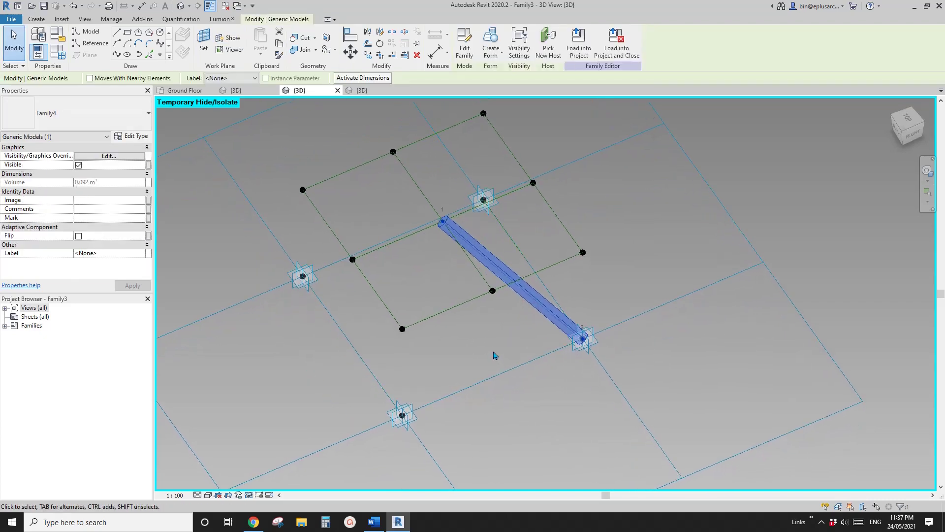
{"action": "key", "text": "Delete"}
Place a Family4 member from the upper grid's centre point to the nearest corner of the lower square, and temporarily hide it
{"action": "left_click", "coordinate": [37, 19]}
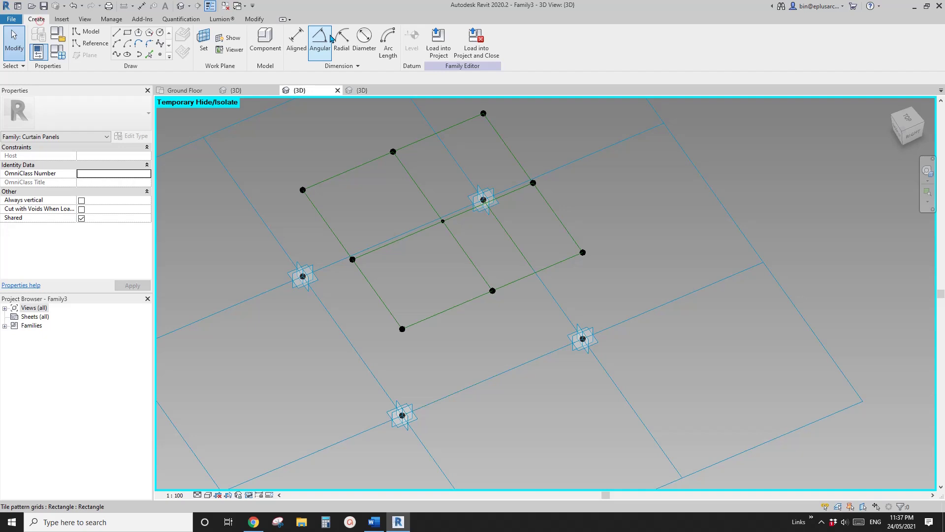
{"action": "left_click", "coordinate": [267, 40]}
{"action": "left_click", "coordinate": [442, 221]}
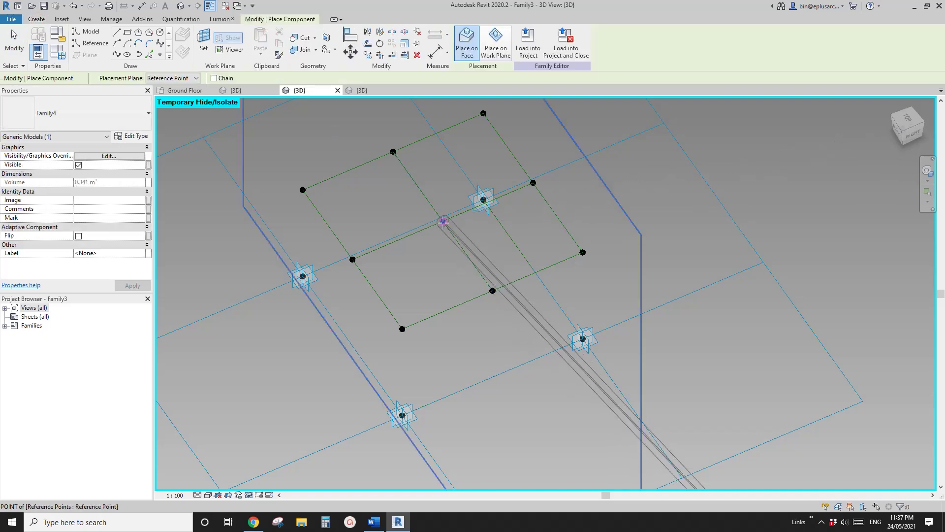
{"action": "left_click", "coordinate": [402, 415]}
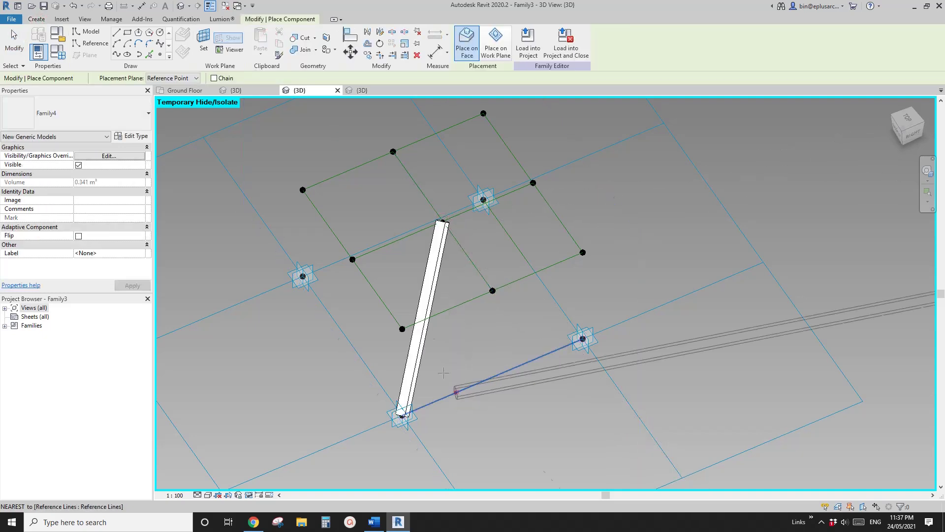
{"action": "key", "text": "Escape"}
{"action": "left_click", "coordinate": [435, 247]}
{"action": "key", "text": "Delete"}
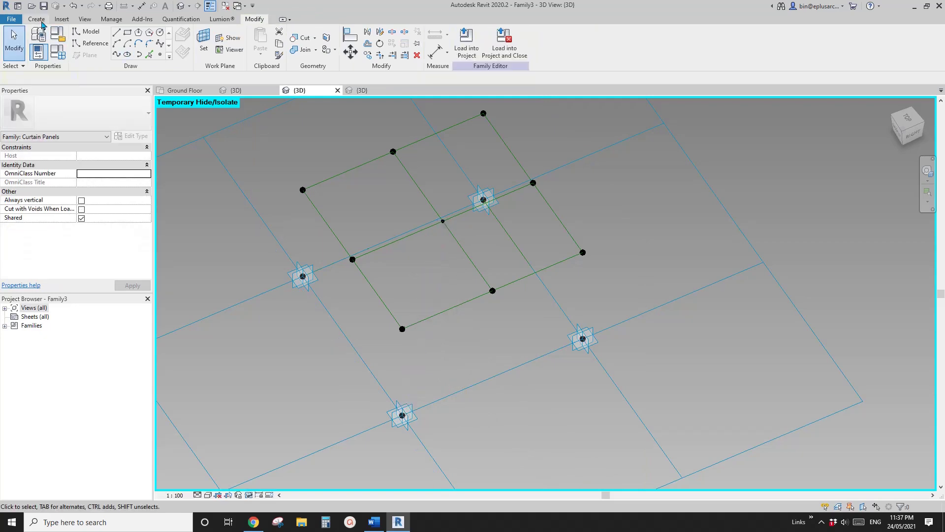
Place a Family4 member from the upper grid's centre point to the farthest corner of the lower square, and temporarily hide it
{"action": "left_click", "coordinate": [36, 18]}
{"action": "left_click", "coordinate": [443, 221]}
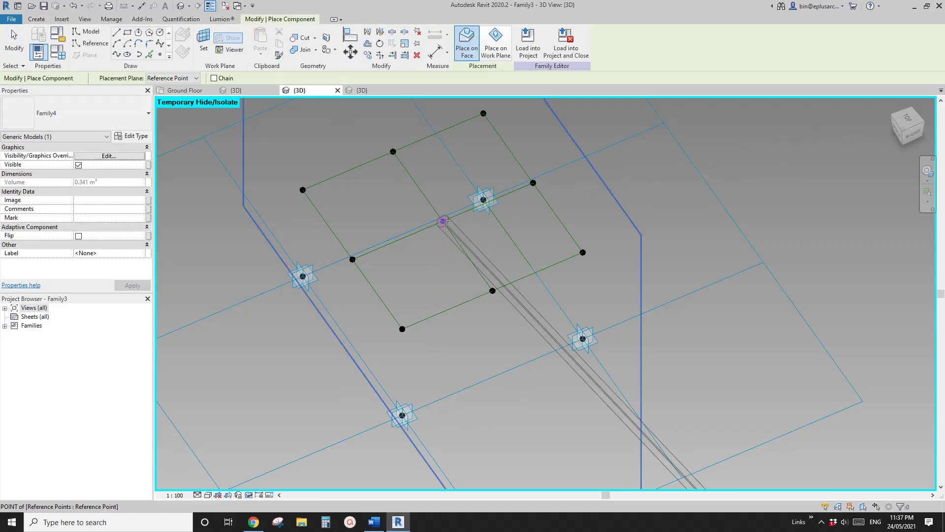
{"action": "left_click", "coordinate": [334, 263]}
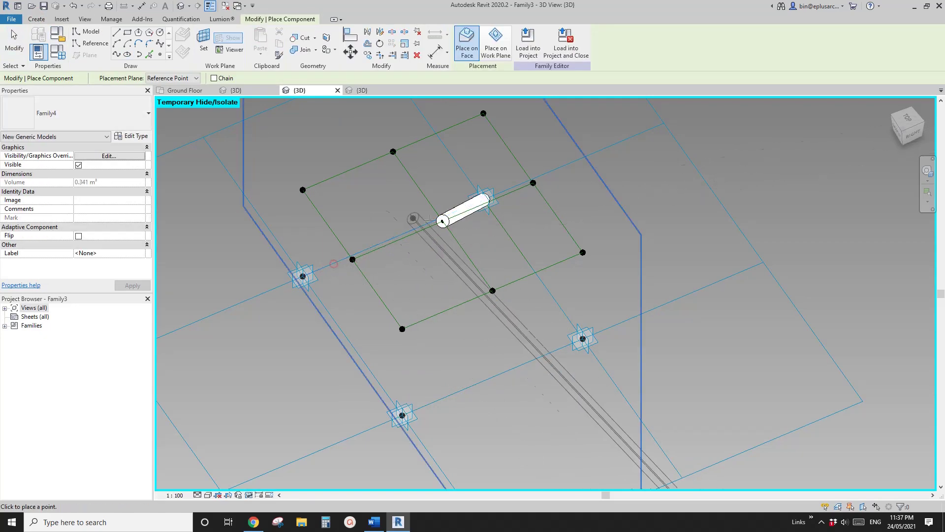
{"action": "key", "text": "Escape"}
{"action": "left_click", "coordinate": [474, 201]}
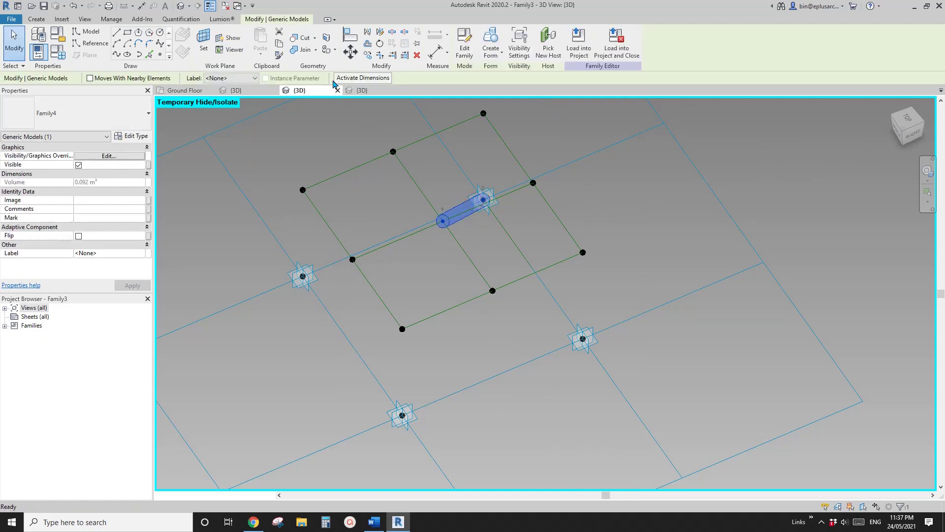
{"action": "key", "text": "Delete"}
Place the fourth diagonal Family4 member from the upper grid's centre point to the remaining lower corner, and temporarily hide it
{"action": "left_click", "coordinate": [36, 19]}
{"action": "key", "text": "c"}
{"action": "key", "text": "m"}
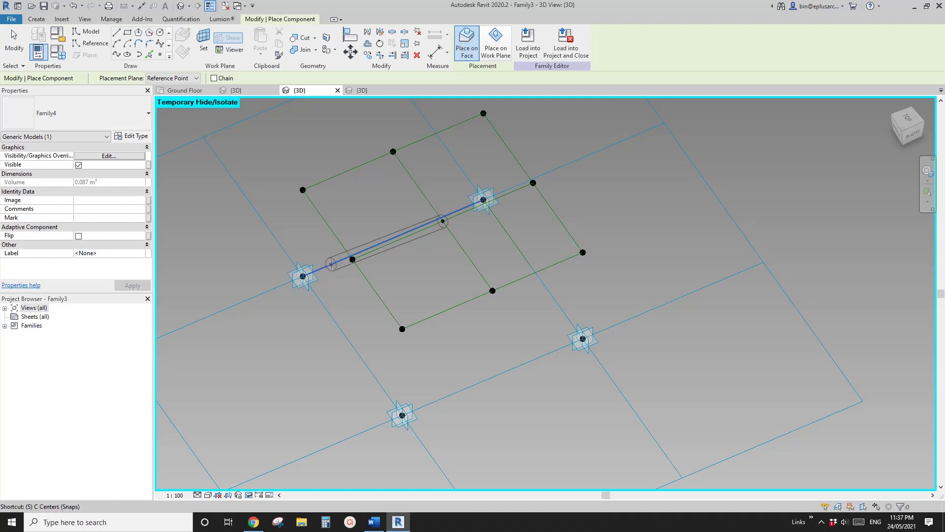
{"action": "left_click", "coordinate": [302, 276]}
{"action": "key", "text": "Escape"}
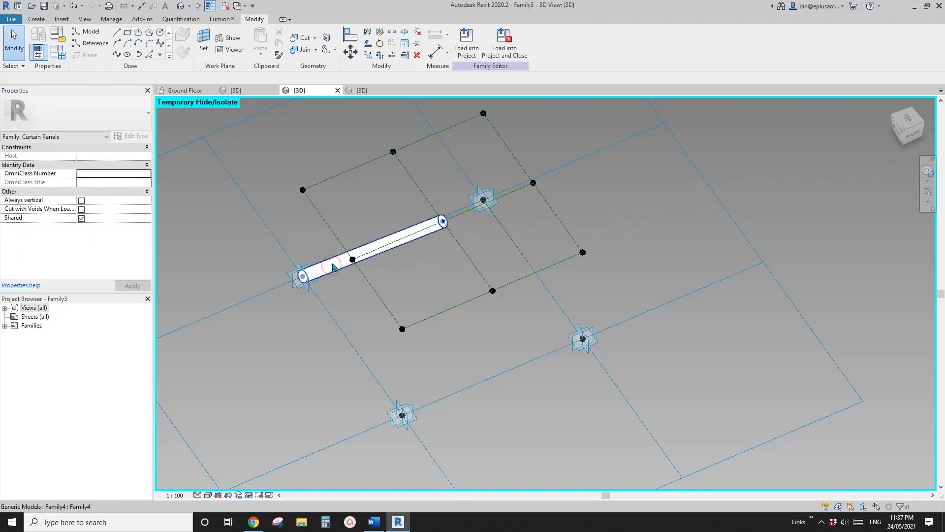
{"action": "left_click", "coordinate": [333, 267]}
{"action": "key", "text": "h"}
{"action": "key", "text": "h"}
Check the space truss reference images in Chrome again, and return to Revit
{"action": "mouse_move", "coordinate": [405, 202]}
{"action": "middle_mouse_down", "text": "shift"}
{"action": "mouse_move", "coordinate": [456, 185]}
{"action": "mouse_move", "coordinate": [418, 179]}
{"action": "mouse_move", "coordinate": [394, 207]}
{"action": "middle_mouse_up", "text": "shift"}
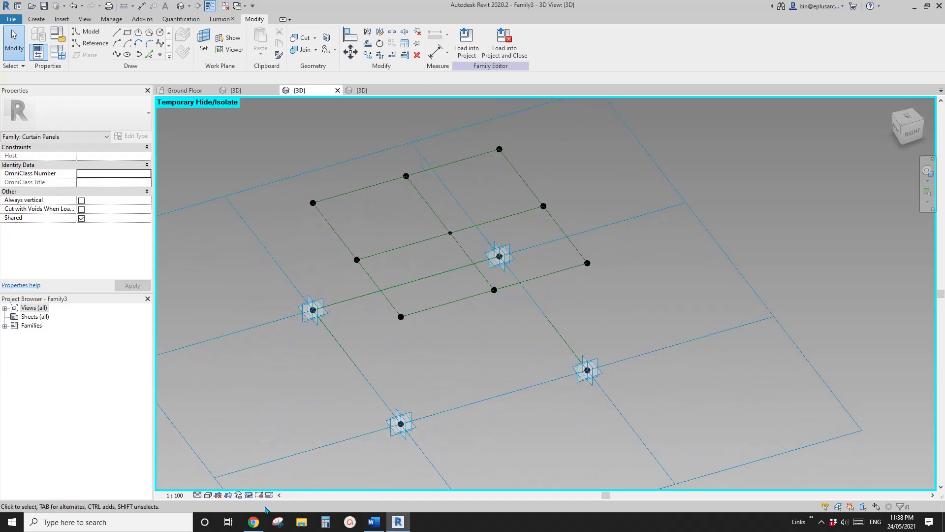
{"action": "left_click", "coordinate": [253, 521]}
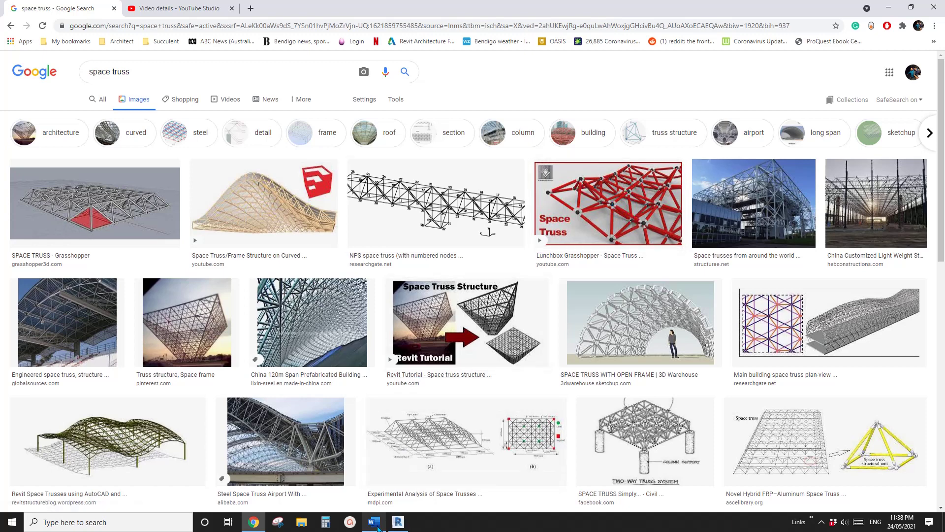
{"action": "left_click", "coordinate": [398, 521]}
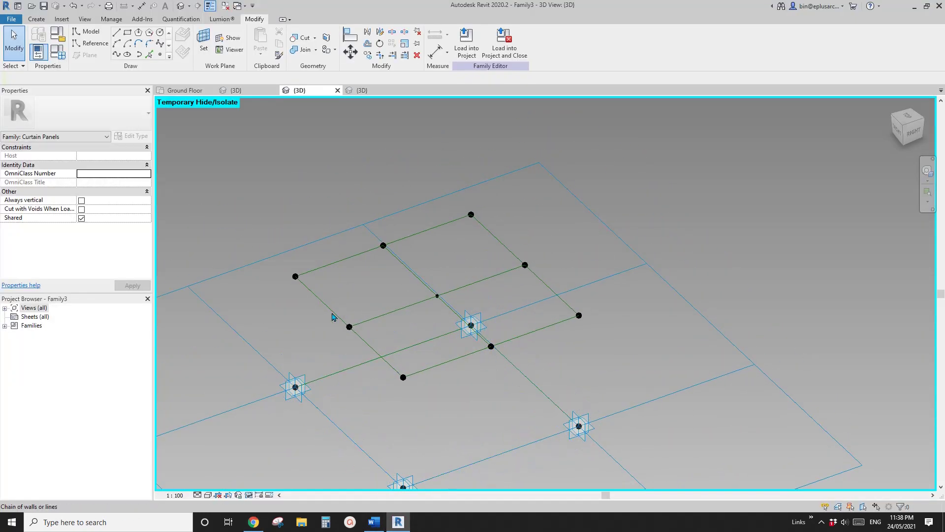
Place two crossing Family4 members between the opposite side midpoints of the upper square
{"action": "left_click", "coordinate": [37, 20]}
{"action": "left_click", "coordinate": [276, 39]}
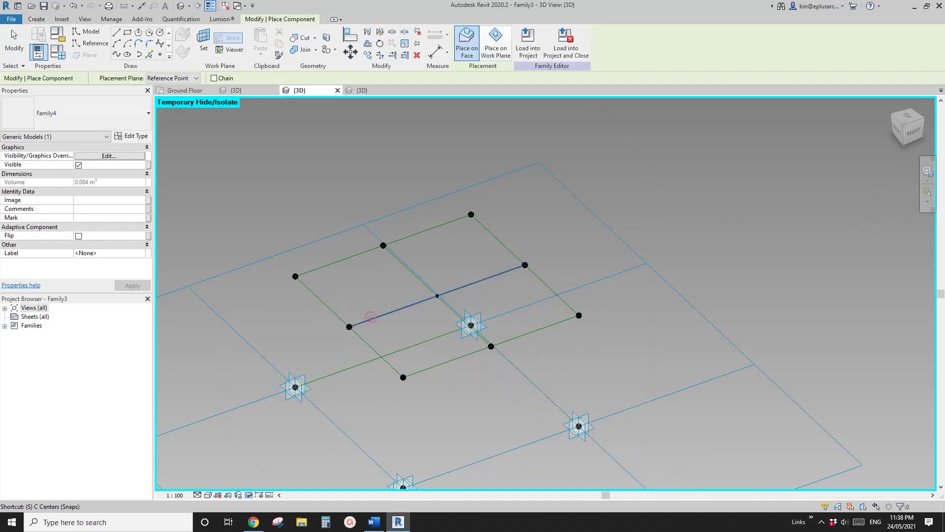
{"action": "left_click", "coordinate": [350, 325]}
{"action": "left_click", "coordinate": [524, 265]}
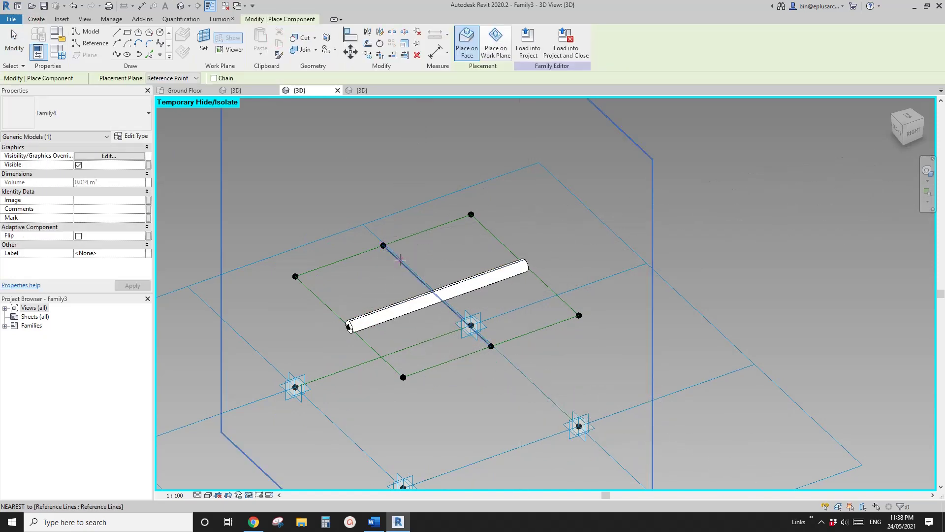
{"action": "left_click", "coordinate": [383, 245]}
{"action": "left_click", "coordinate": [491, 346]}
{"action": "key", "text": "Escape"}
{"action": "key", "text": "Escape"}
Reset the temporary hide to bring back all the hidden truss members
{"action": "scroll", "coordinate": [433, 249], "scroll_direction": "down", "scroll_amount": 3}
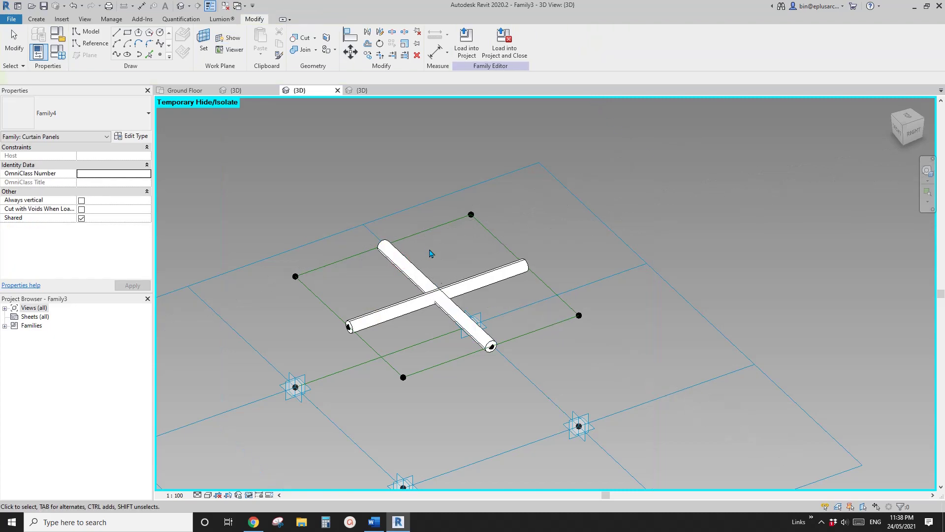
{"action": "scroll", "coordinate": [454, 264], "scroll_direction": "up", "scroll_amount": 2}
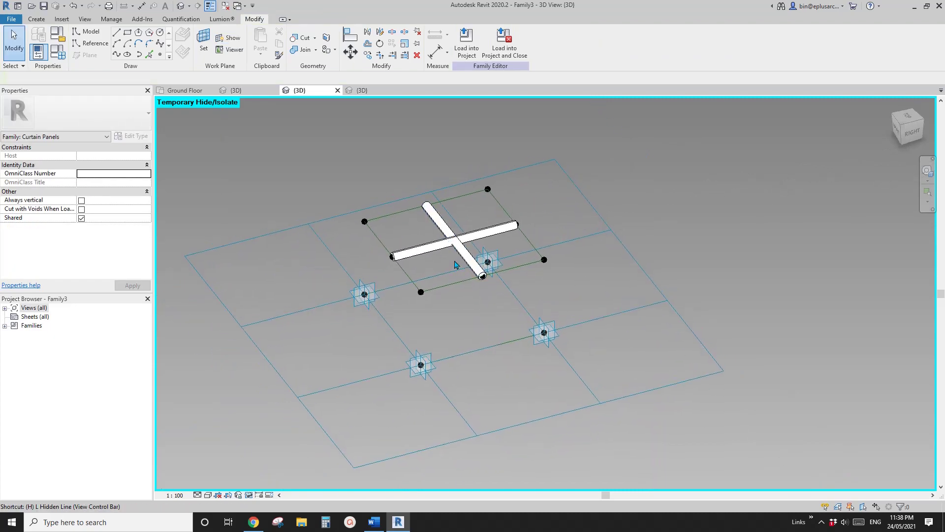
{"action": "key", "text": "r"}
{"action": "middle_click_drag", "start_coordinate": [456, 262], "coordinate": [555, 223], "text": "shift"}
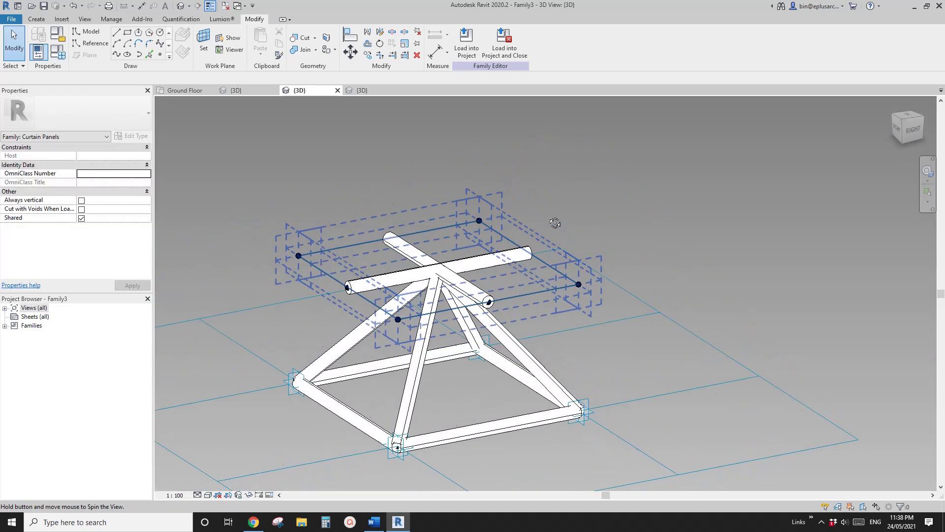
Create a solid form from the closed chain of four reference lines around the upper square
{"action": "scroll", "coordinate": [534, 300], "scroll_direction": "up", "scroll_amount": 2}
{"action": "left_click", "coordinate": [534, 300]}
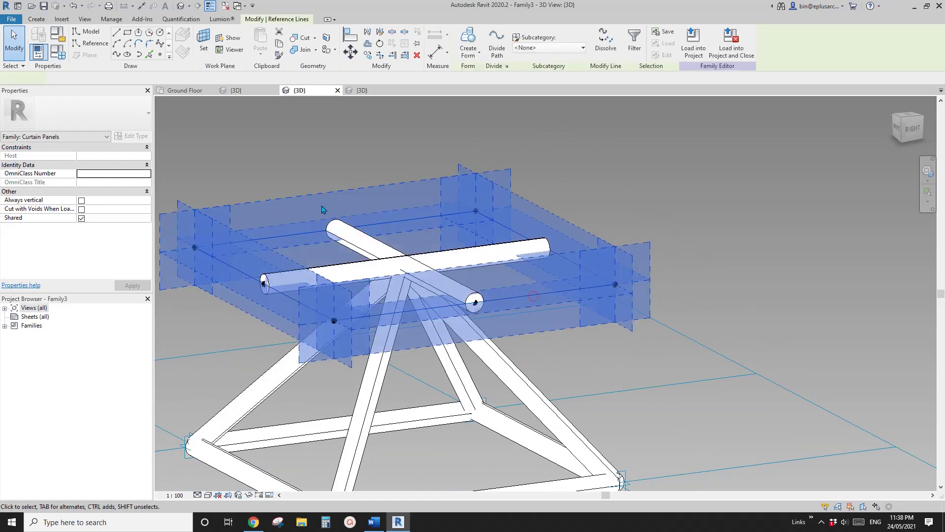
{"action": "middle_click_drag", "start_coordinate": [535, 300], "coordinate": [386, 286], "text": "shift"}
{"action": "scroll", "coordinate": [386, 285], "scroll_direction": "up", "scroll_amount": 1}
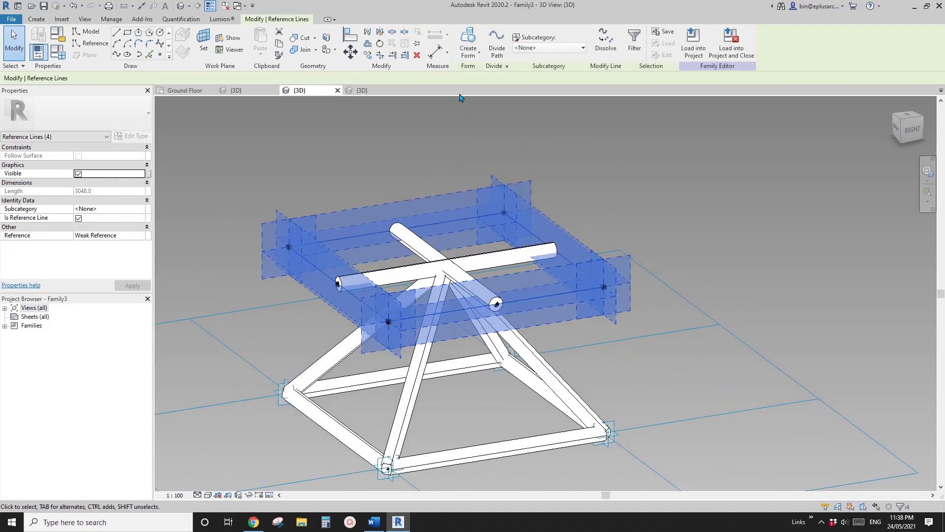
{"action": "left_click", "coordinate": [473, 40]}
{"action": "left_click", "coordinate": [334, 338]}
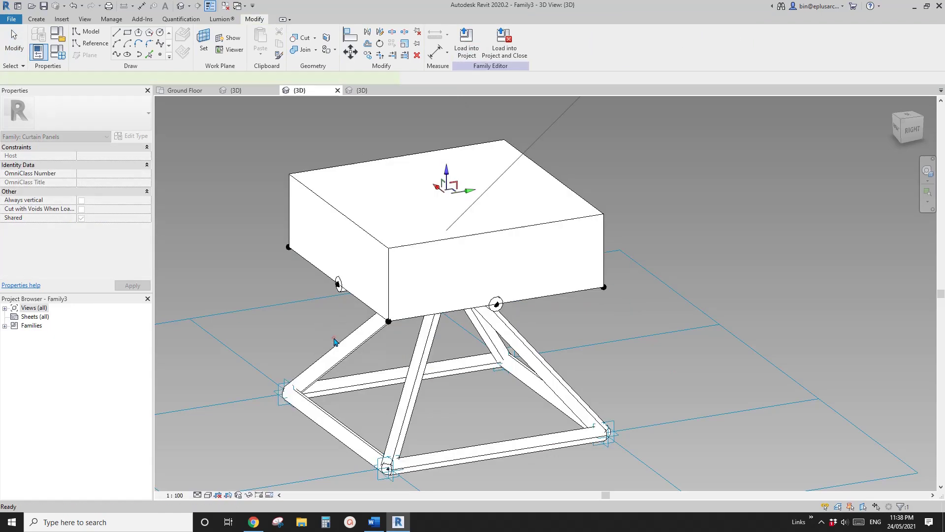
{"action": "scroll", "coordinate": [400, 337], "scroll_direction": "up", "scroll_amount": 2}
{"action": "middle_click_drag", "start_coordinate": [400, 335], "coordinate": [401, 304], "text": "shift"}
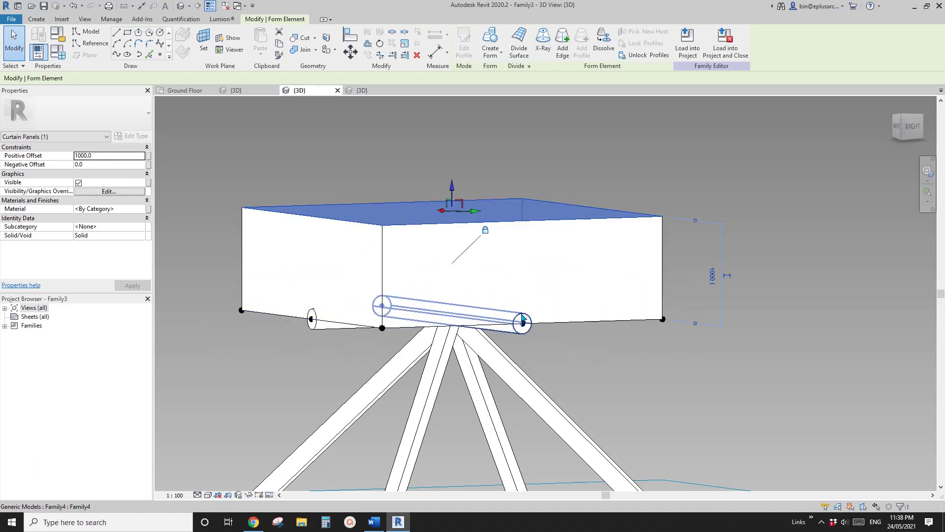
{"action": "left_click", "coordinate": [109, 156]}
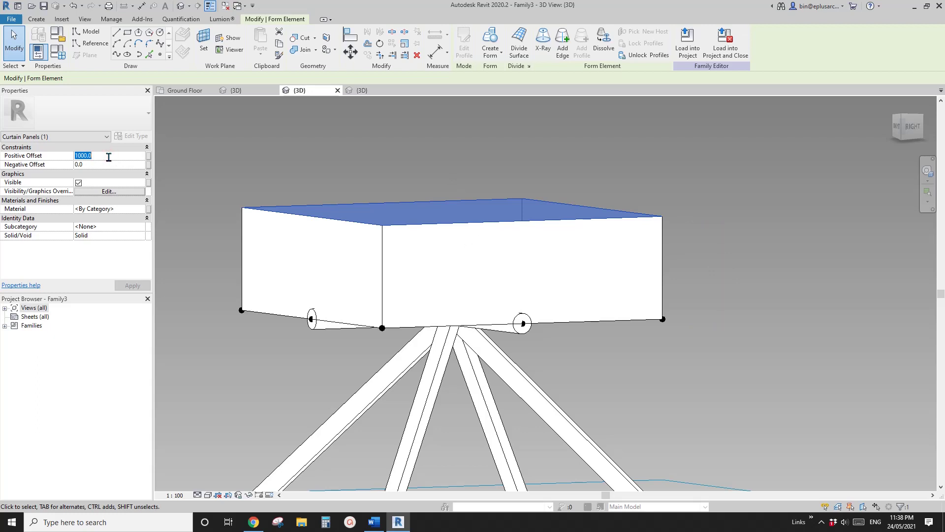
{"action": "left_click", "coordinate": [148, 155]}
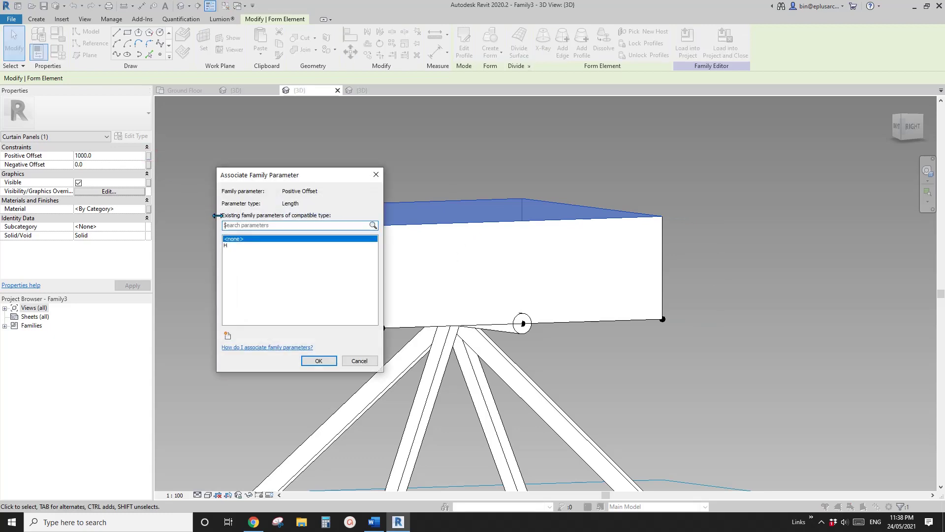
{"action": "left_click", "coordinate": [236, 246]}
{"action": "left_click", "coordinate": [251, 241]}
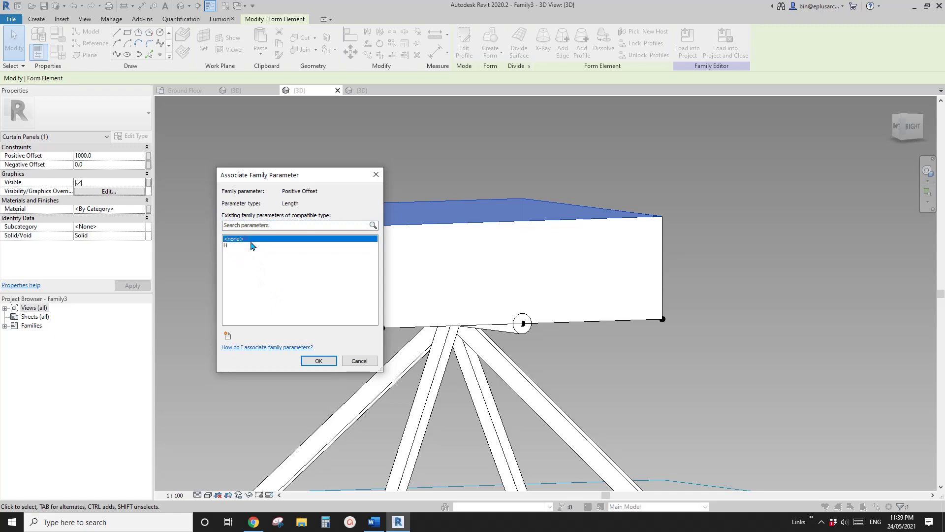
{"action": "key", "text": "Escape"}
{"action": "key", "text": "Escape"}
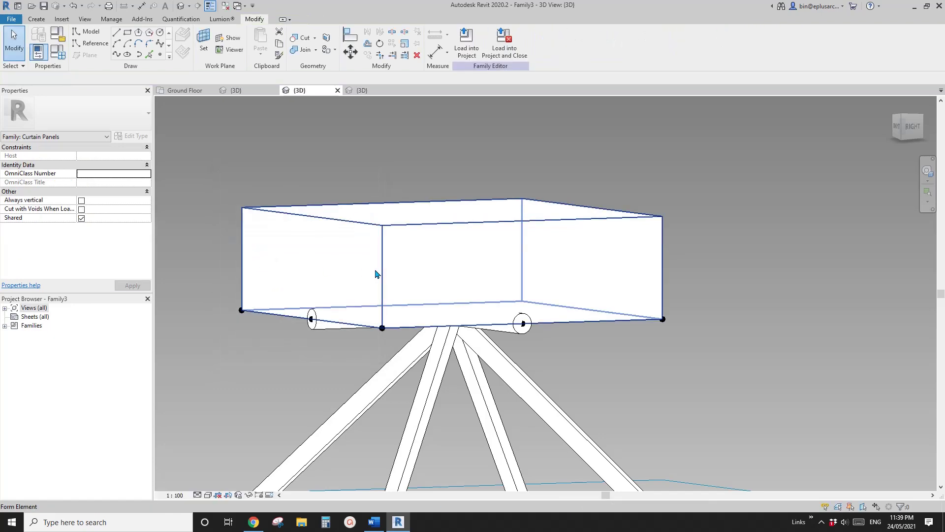
Check the radius parameter R in the type properties of a diagonal Family4 member, and leave them without changes
{"action": "scroll", "coordinate": [381, 283], "scroll_direction": "down", "scroll_amount": 2}
{"action": "middle_click_drag", "start_coordinate": [400, 293], "coordinate": [424, 318]}
{"action": "left_click", "coordinate": [427, 356]}
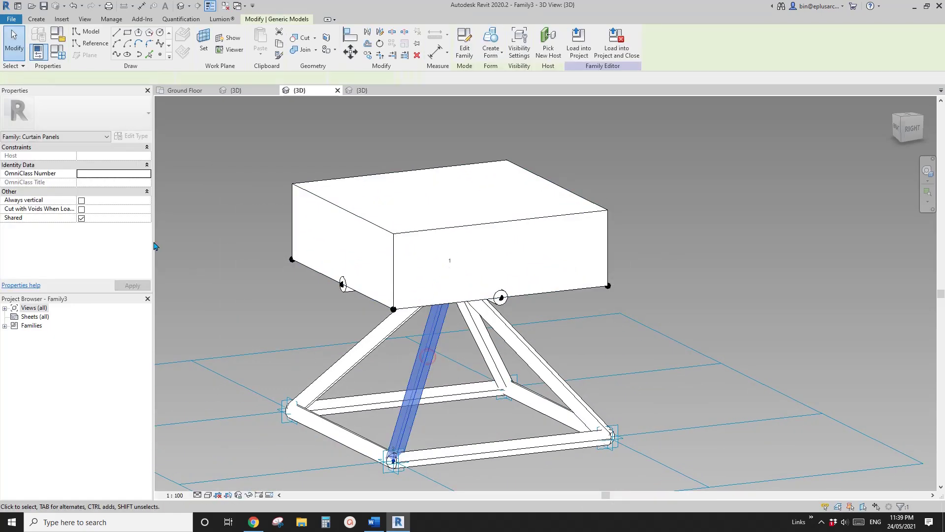
{"action": "left_click", "coordinate": [129, 138]}
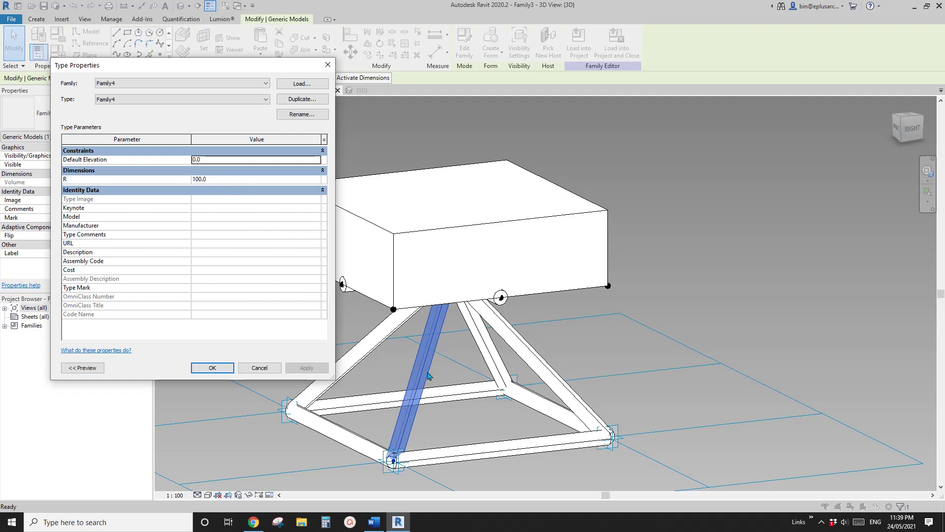
{"action": "key", "text": "Escape"}
{"action": "key", "text": "Escape"}
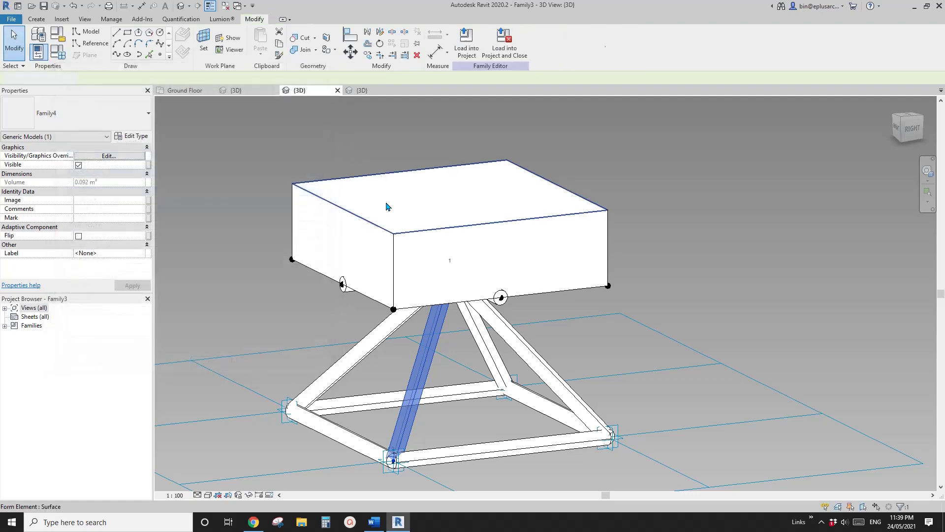
Try a positive offset of 100 for the solid form on the upper square, and settle on 120
{"action": "scroll", "coordinate": [436, 241], "scroll_direction": "up", "scroll_amount": 1}
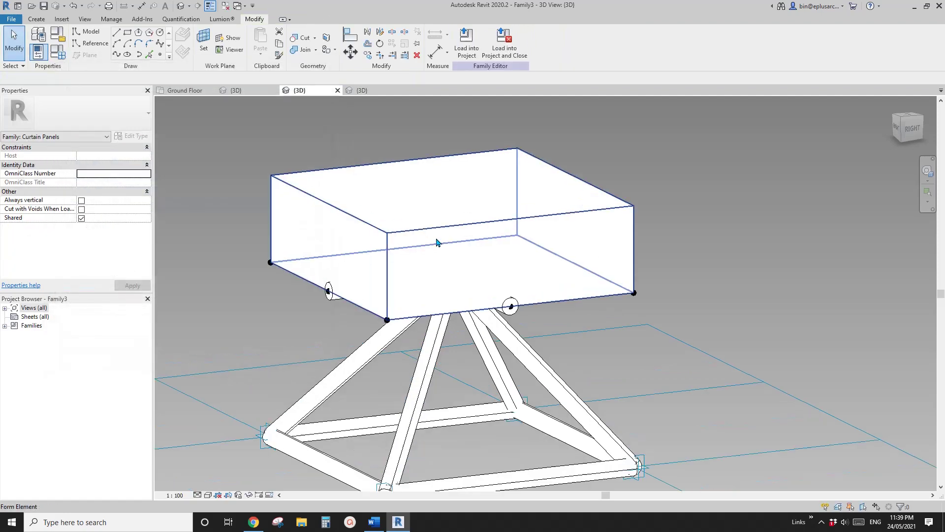
{"action": "left_click", "coordinate": [437, 212]}
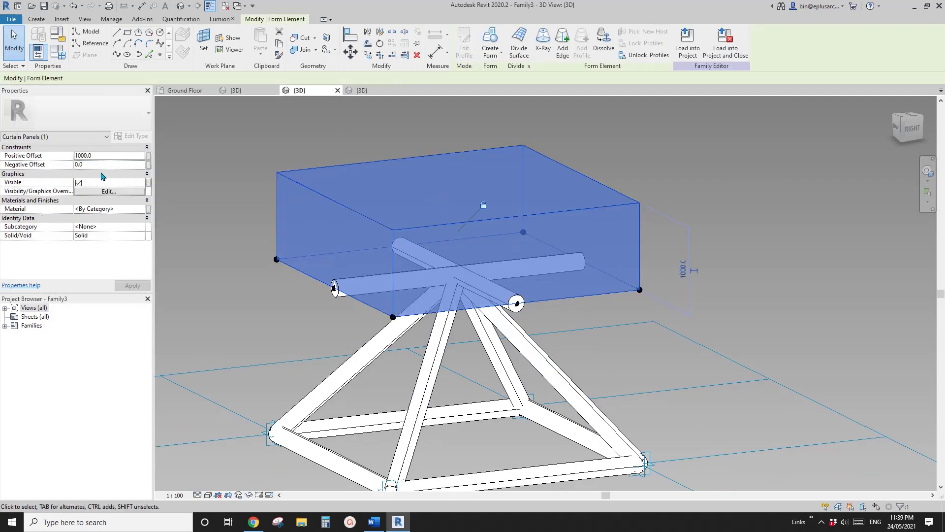
{"action": "left_click", "coordinate": [106, 155]}
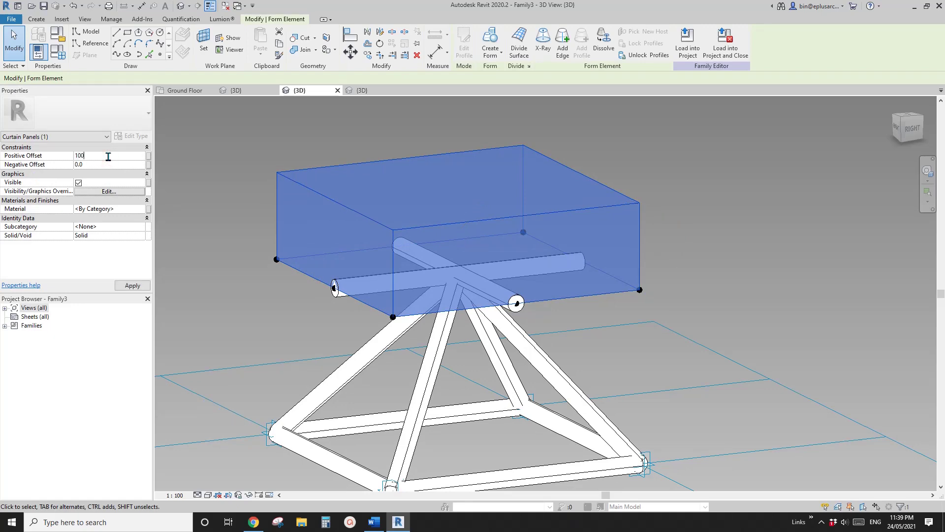
{"action": "type", "text": "100"}
{"action": "key", "text": "Return"}
{"action": "scroll", "coordinate": [507, 295], "scroll_direction": "up", "scroll_amount": 2}
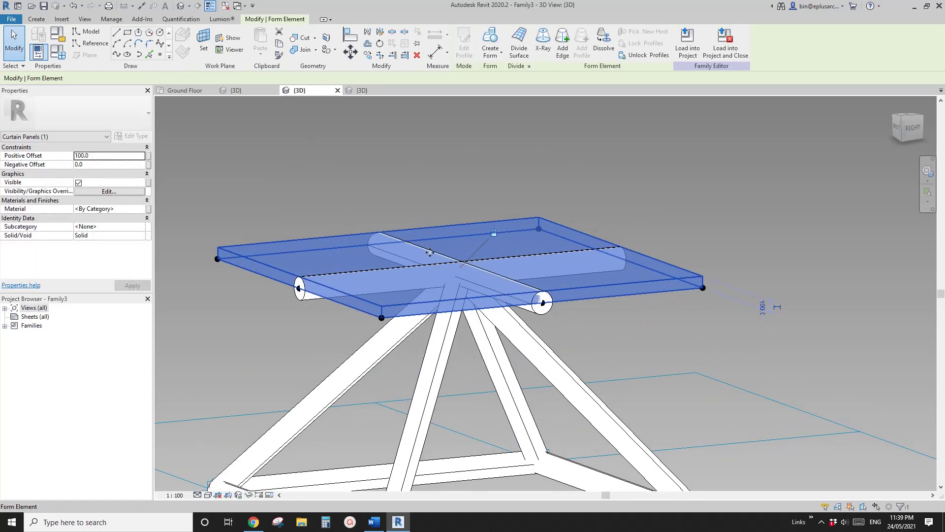
{"action": "left_click", "coordinate": [108, 156]}
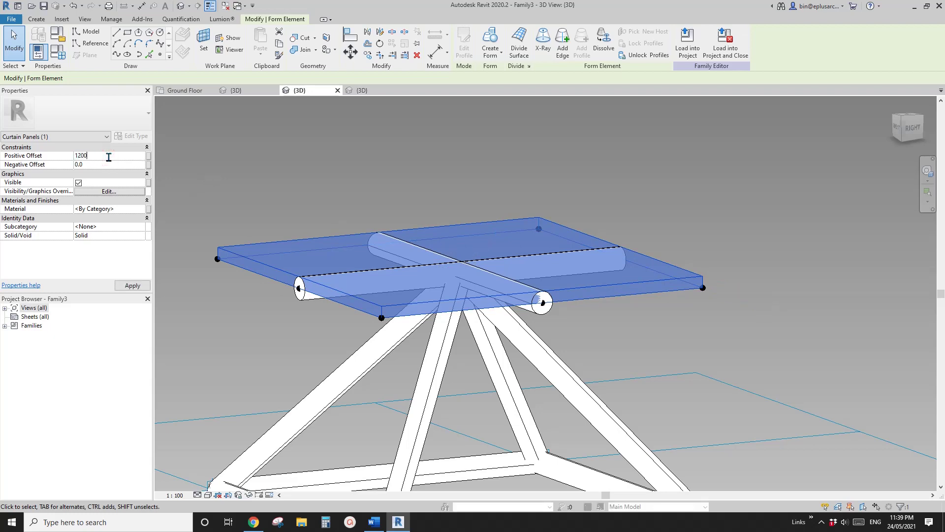
{"action": "key", "text": "Return"}
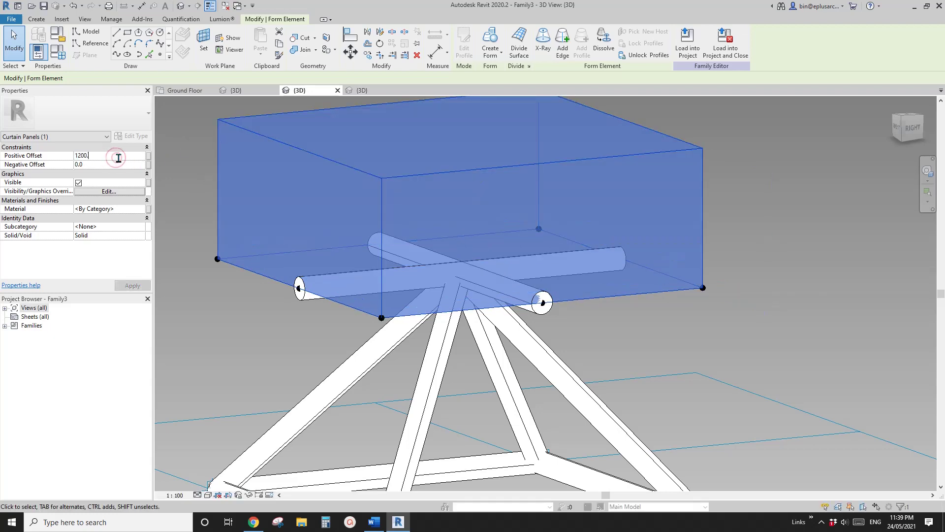
{"action": "key", "text": "Return"}
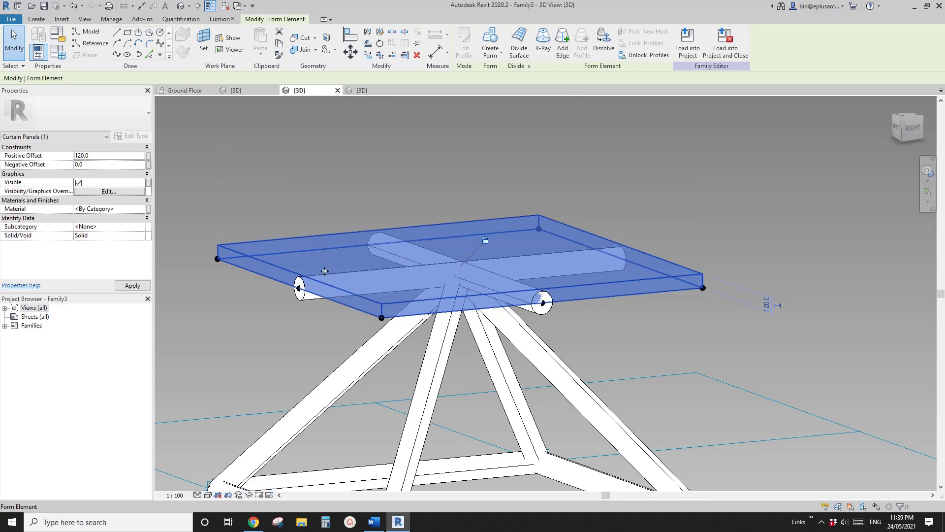
Set the upper solid form's positive offset to 140 and its negative offset to -120 for a thin raised roof slab
{"action": "left_click", "coordinate": [92, 165]}
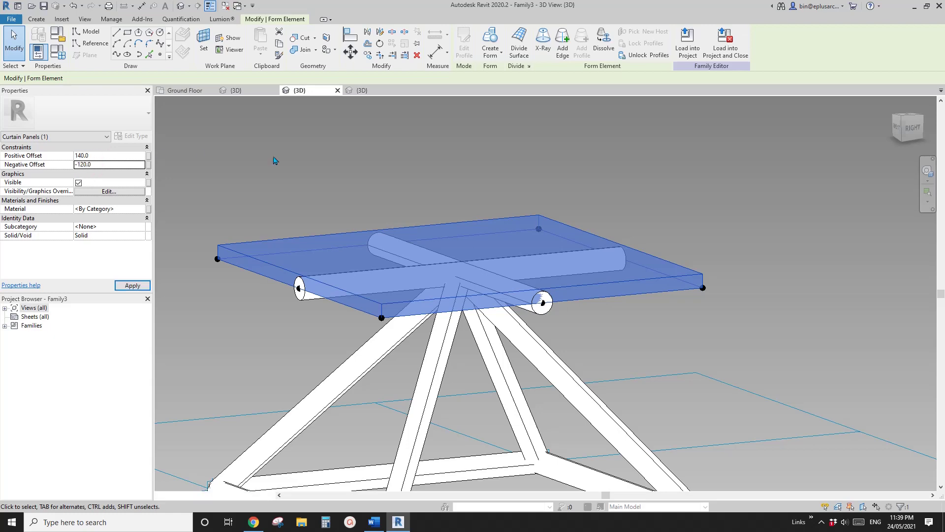
{"action": "middle_click_drag", "start_coordinate": [346, 186], "coordinate": [350, 227], "text": "shift"}
{"action": "middle_click_drag", "start_coordinate": [382, 276], "coordinate": [327, 283], "text": "shift"}
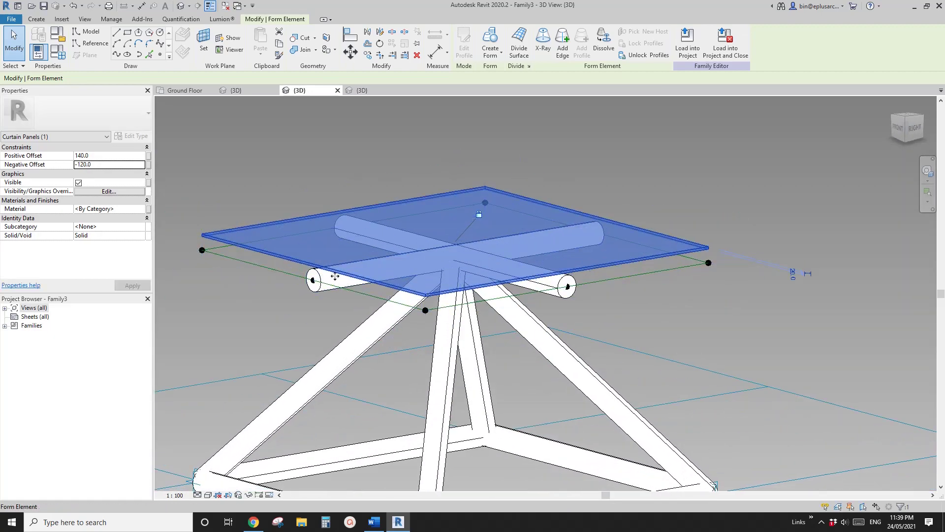
{"action": "scroll", "coordinate": [326, 281], "scroll_direction": "down", "scroll_amount": 3}
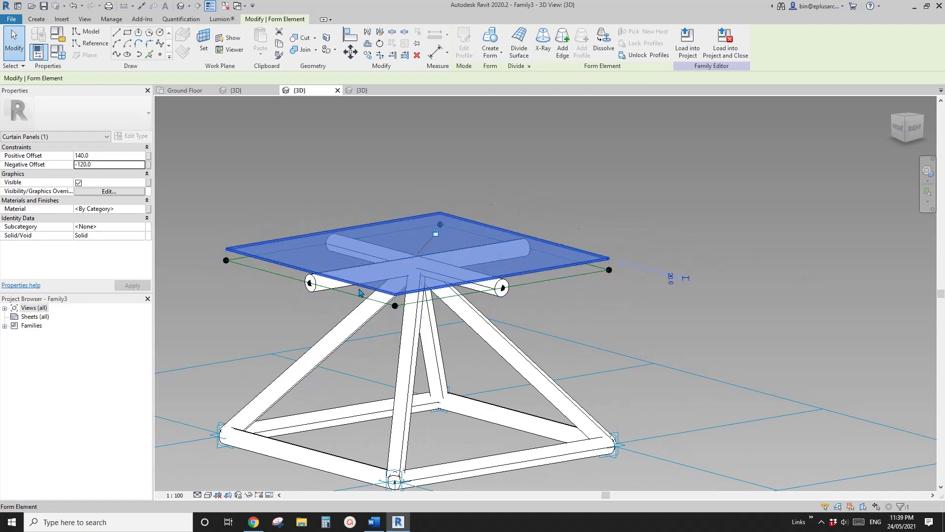
{"action": "scroll", "coordinate": [450, 270], "scroll_direction": "down", "scroll_amount": 2}
Assign a glass material to the thin roof slab
{"action": "left_click", "coordinate": [124, 210]}
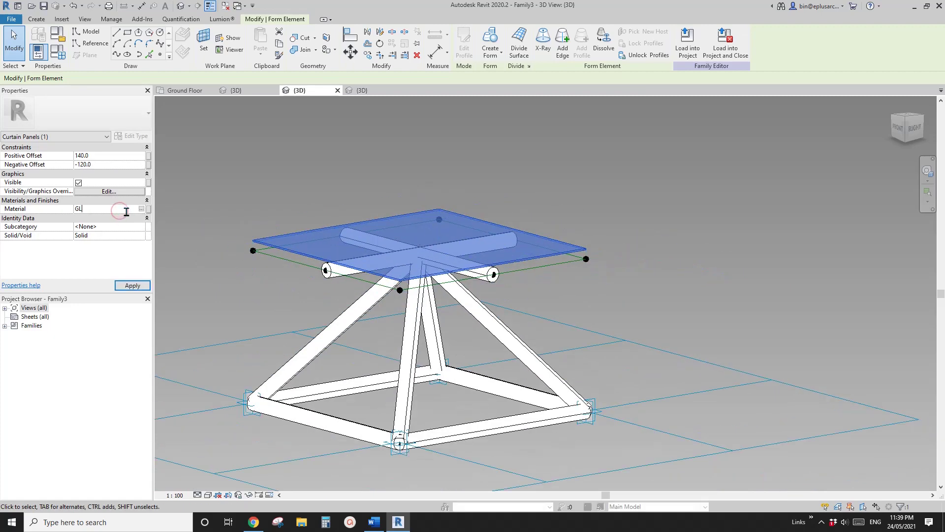
{"action": "left_click", "coordinate": [336, 207]}
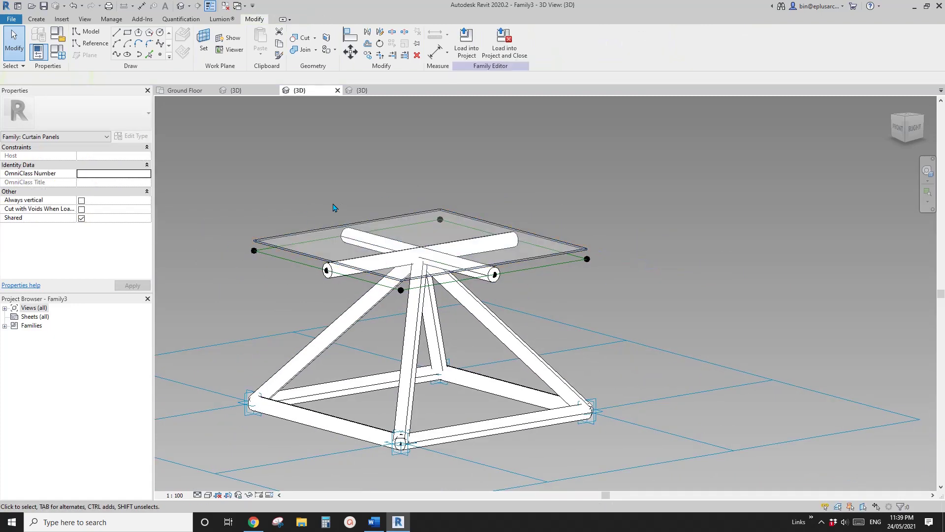
Load the finished panel family into Project3 only
{"action": "middle_click_drag", "start_coordinate": [480, 263], "coordinate": [433, 237], "text": "shift"}
{"action": "left_click", "coordinate": [466, 40]}
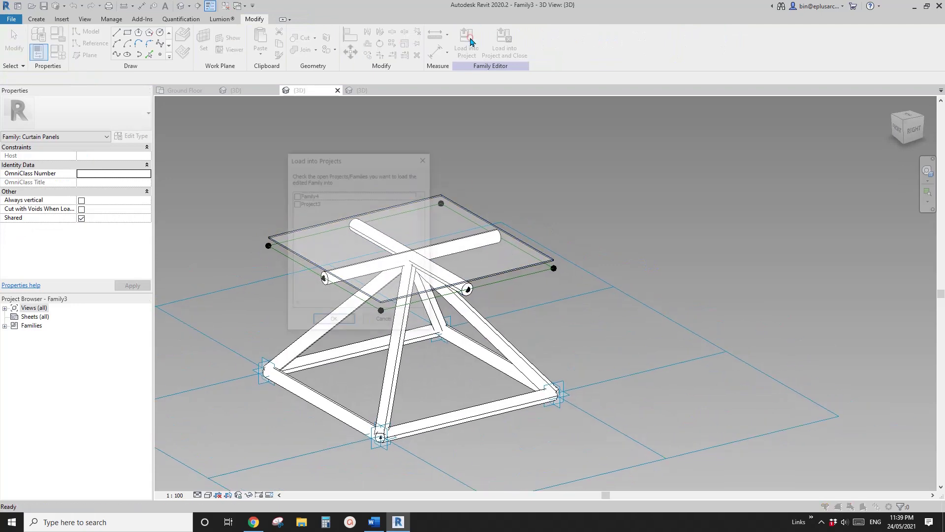
{"action": "left_click", "coordinate": [295, 203]}
{"action": "left_click", "coordinate": [333, 321]}
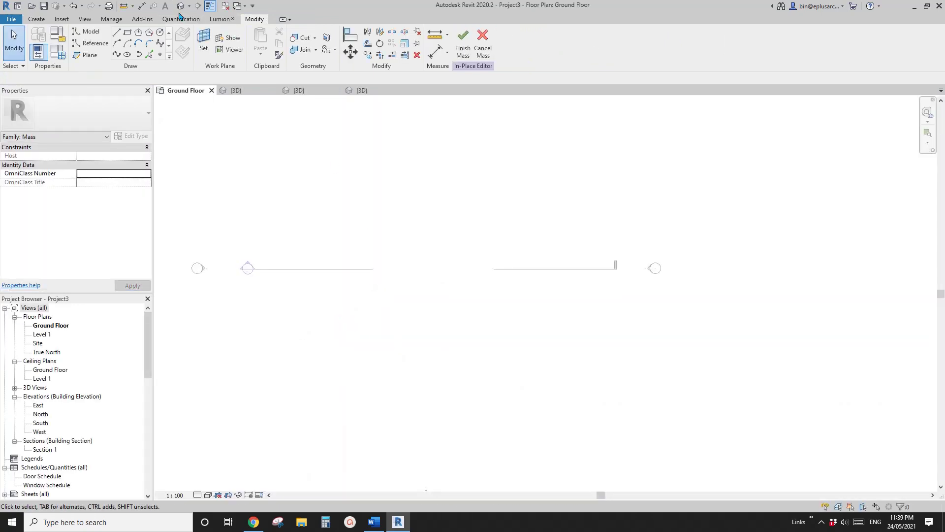
Apply the Family3 rectangle panel to the curved divided surface in the project's 3D view
{"action": "left_click", "coordinate": [181, 6]}
{"action": "middle_click_drag", "start_coordinate": [416, 217], "coordinate": [443, 239], "text": "shift"}
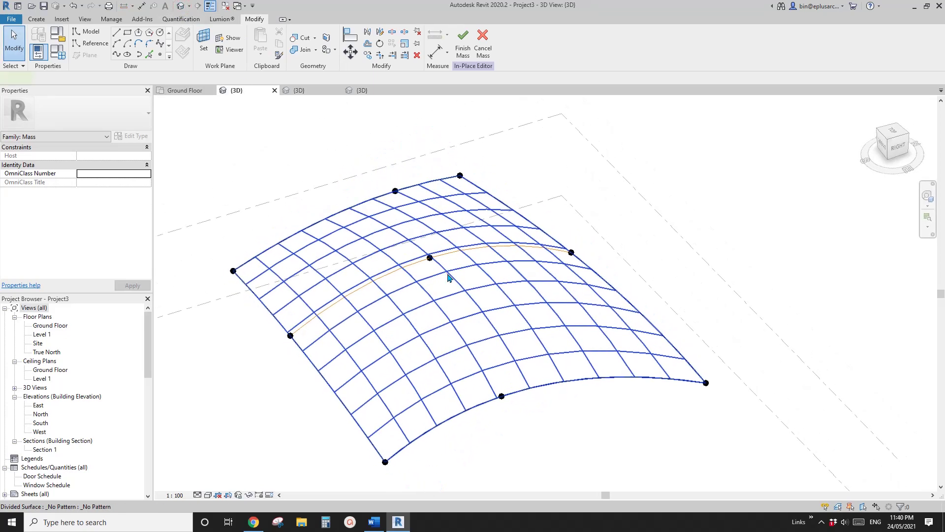
{"action": "left_click", "coordinate": [449, 268]}
{"action": "middle_click_drag", "start_coordinate": [320, 301], "coordinate": [310, 299]}
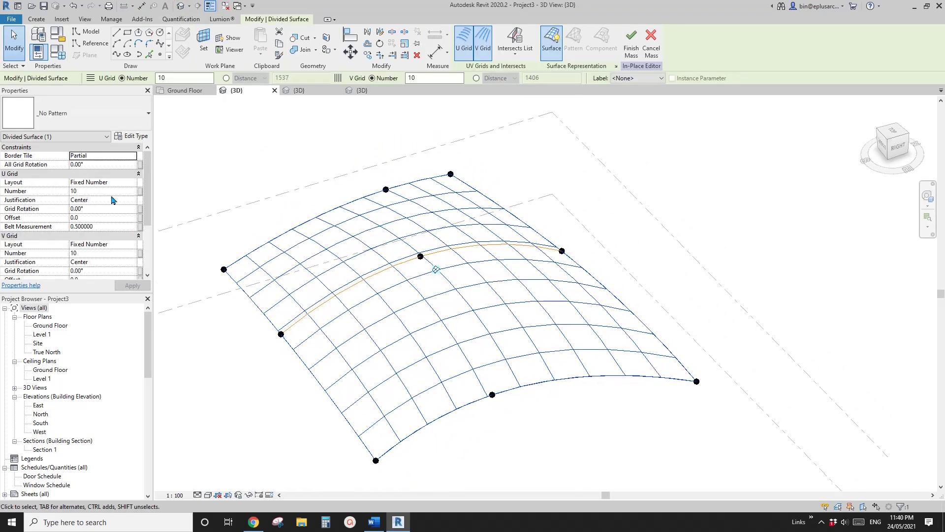
{"action": "left_click", "coordinate": [96, 122]}
{"action": "scroll", "coordinate": [68, 222], "scroll_direction": "down", "scroll_amount": 3}
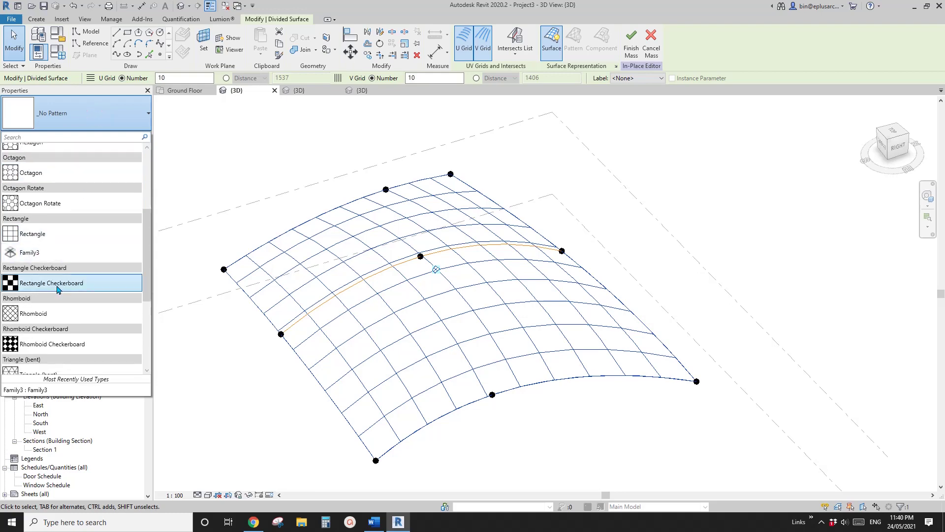
{"action": "left_click", "coordinate": [26, 253]}
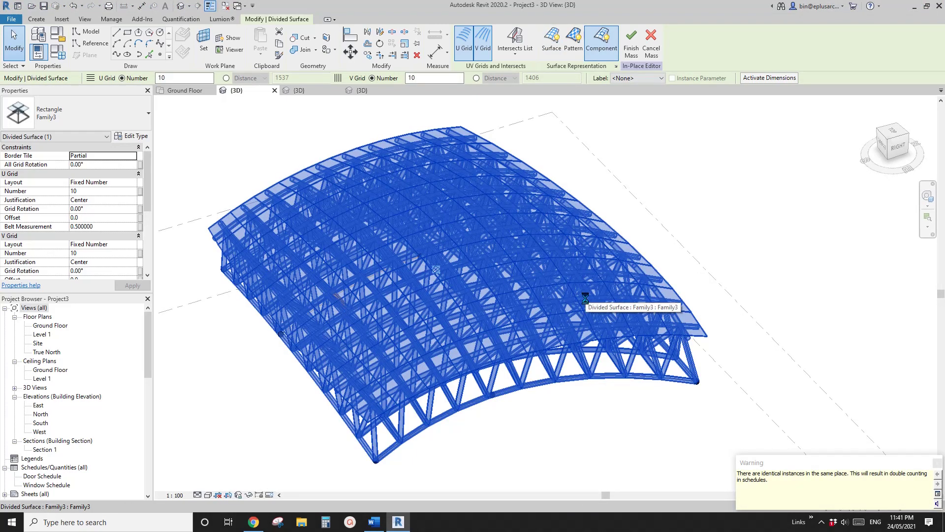
Check the height parameter H in the type properties of one Family3 panel at the roof edge, and leave them without changes
{"action": "middle_click_drag", "start_coordinate": [710, 321], "coordinate": [793, 244]}
{"action": "left_click", "coordinate": [698, 316]}
{"action": "middle_click_drag", "start_coordinate": [663, 261], "coordinate": [622, 359], "text": "shift"}
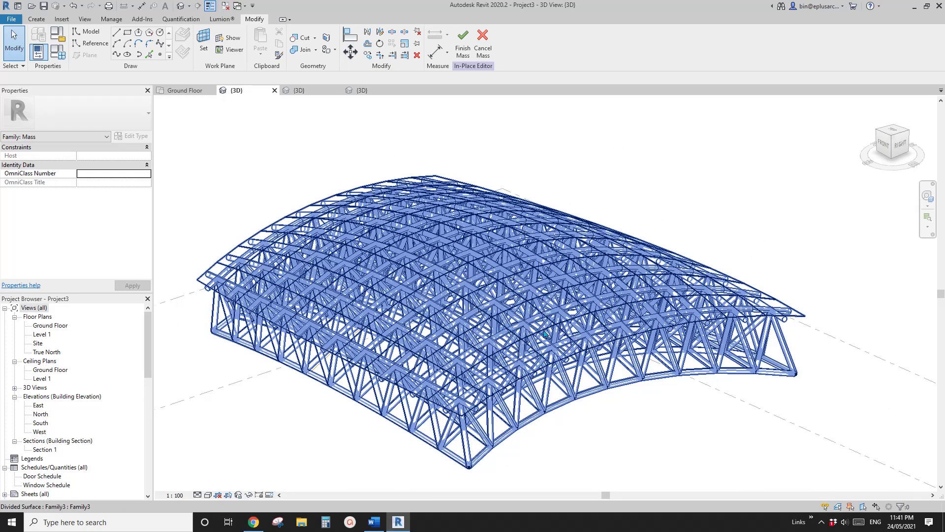
{"action": "middle_click_drag", "start_coordinate": [544, 334], "coordinate": [689, 415], "text": "shift"}
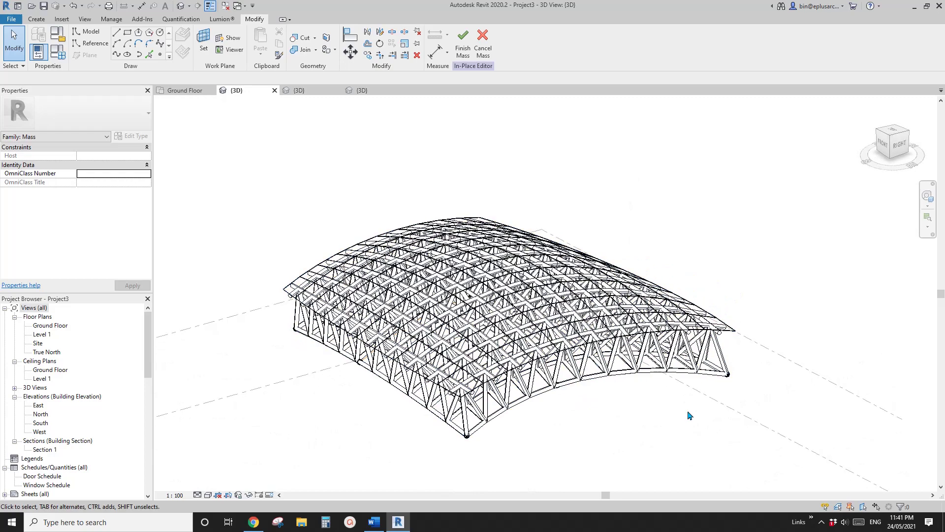
{"action": "left_click", "coordinate": [632, 363]}
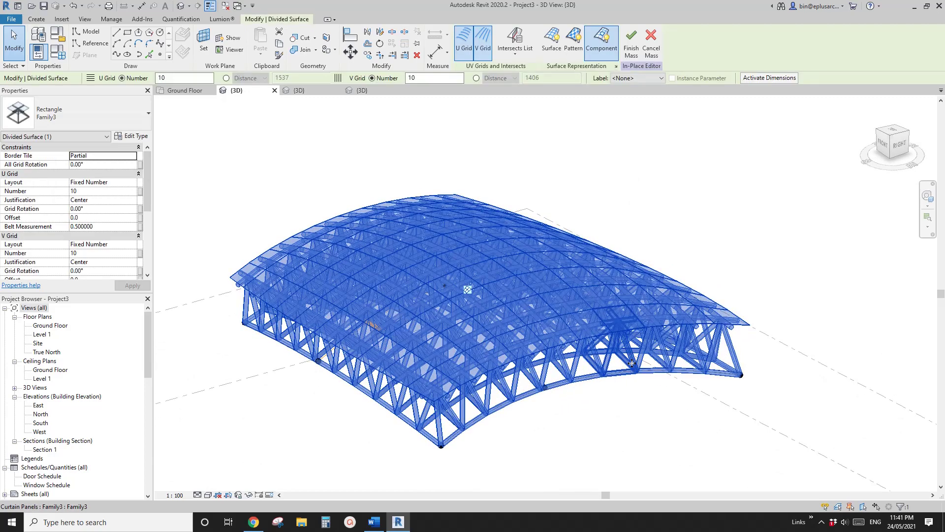
{"action": "left_click", "coordinate": [632, 363]}
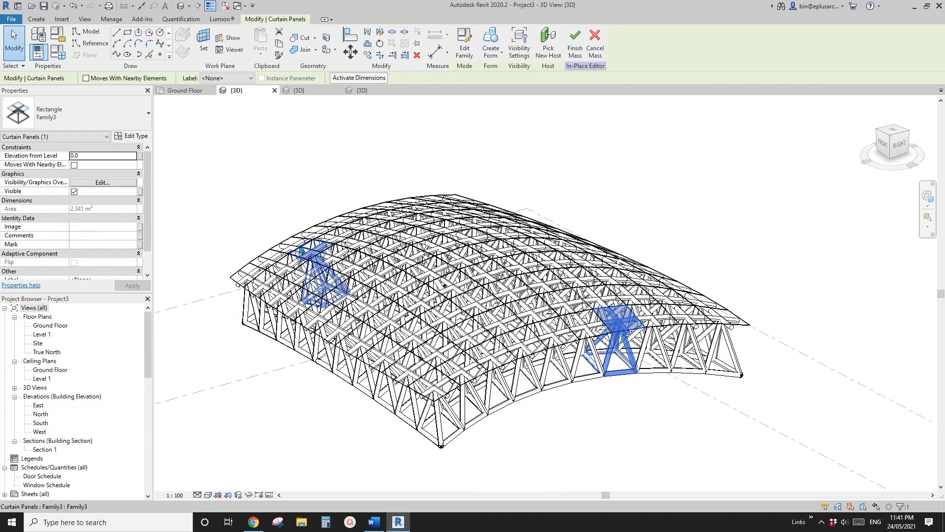
{"action": "left_click", "coordinate": [139, 137]}
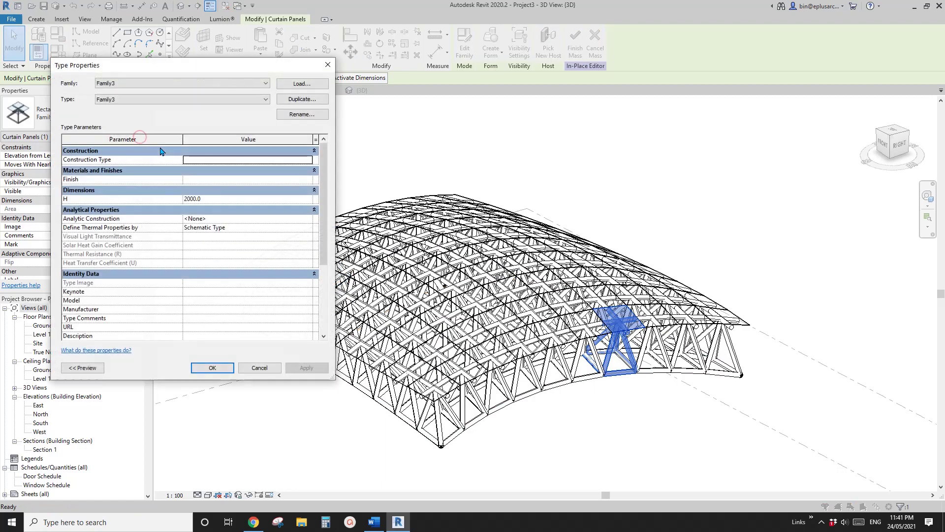
{"action": "key", "text": "Escape"}
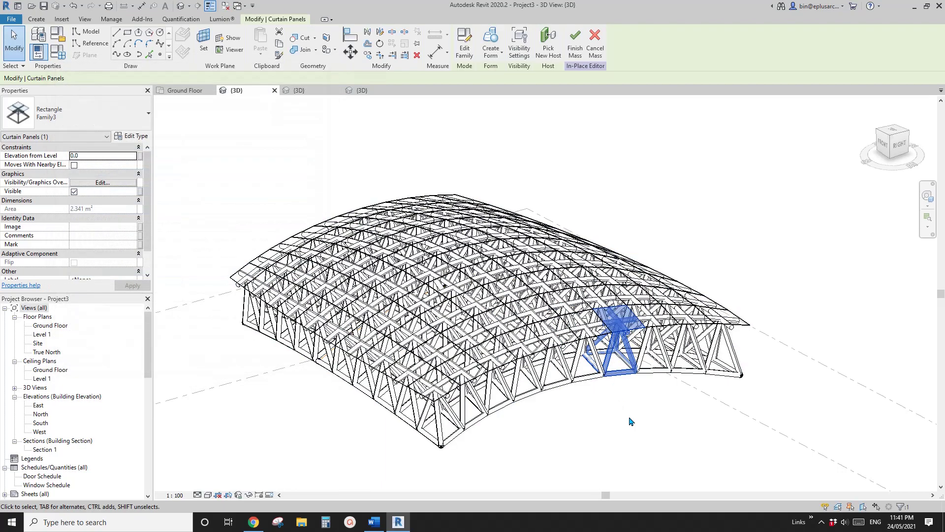
Set the height parameter H of the Family3 panel type to 1000 for a shallower truss
{"action": "left_click", "coordinate": [629, 416]}
{"action": "left_click", "coordinate": [577, 367]}
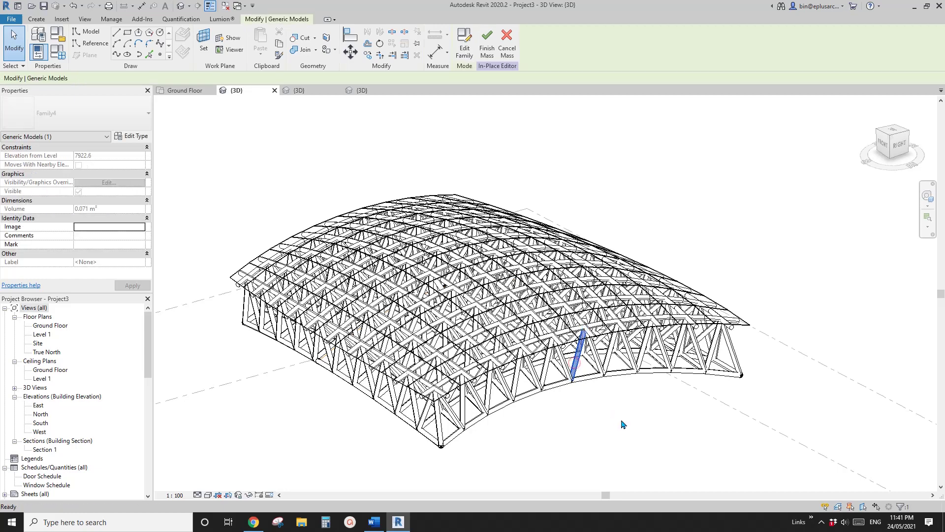
{"action": "key", "text": "Escape"}
{"action": "key", "text": "Tab"}
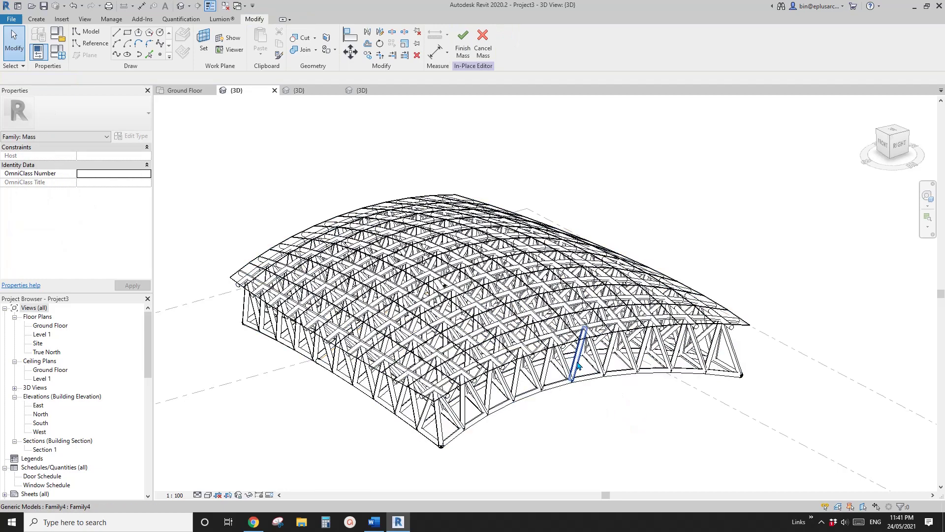
{"action": "left_click", "coordinate": [580, 363]}
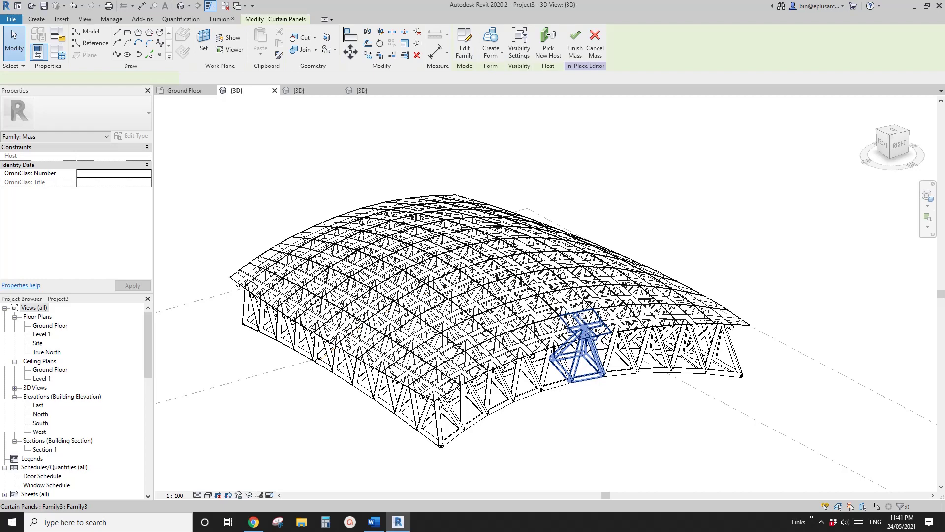
{"action": "left_click", "coordinate": [581, 325]}
{"action": "left_click", "coordinate": [136, 137]}
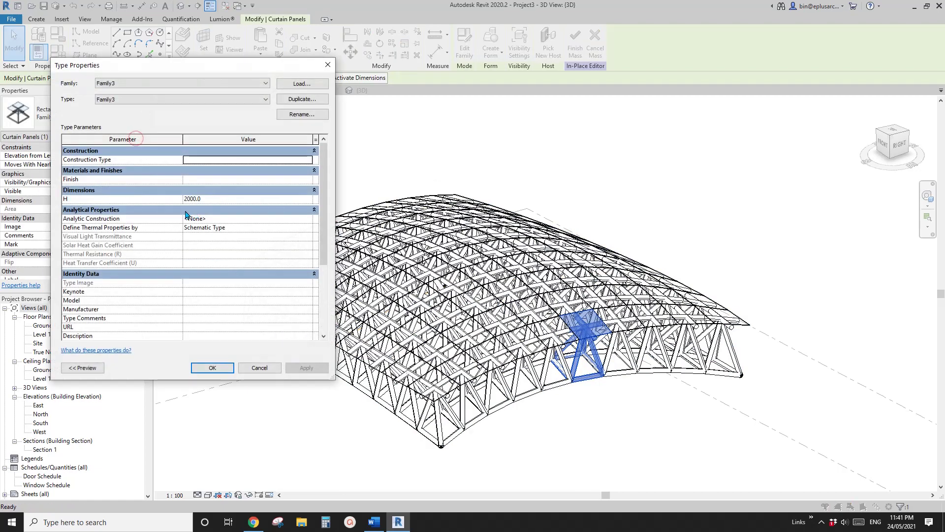
{"action": "left_click", "coordinate": [230, 200]}
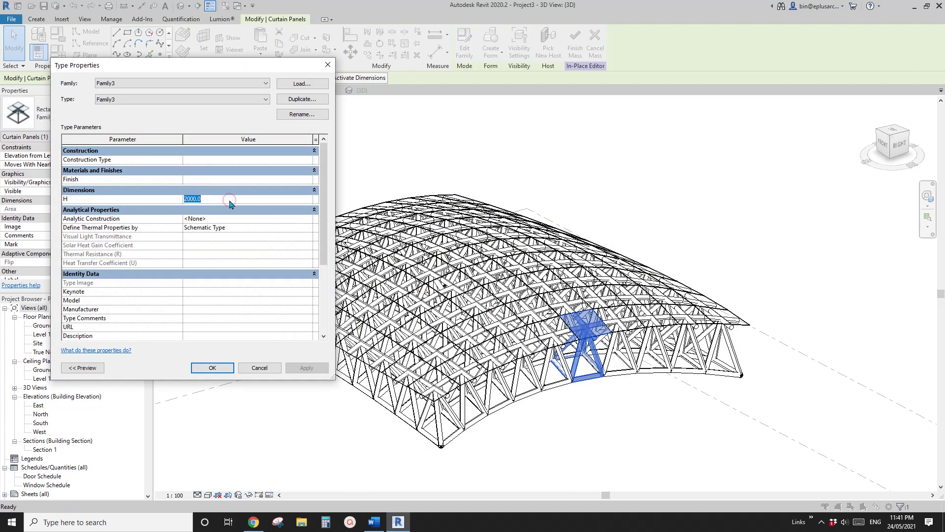
{"action": "type", "text": "1"}
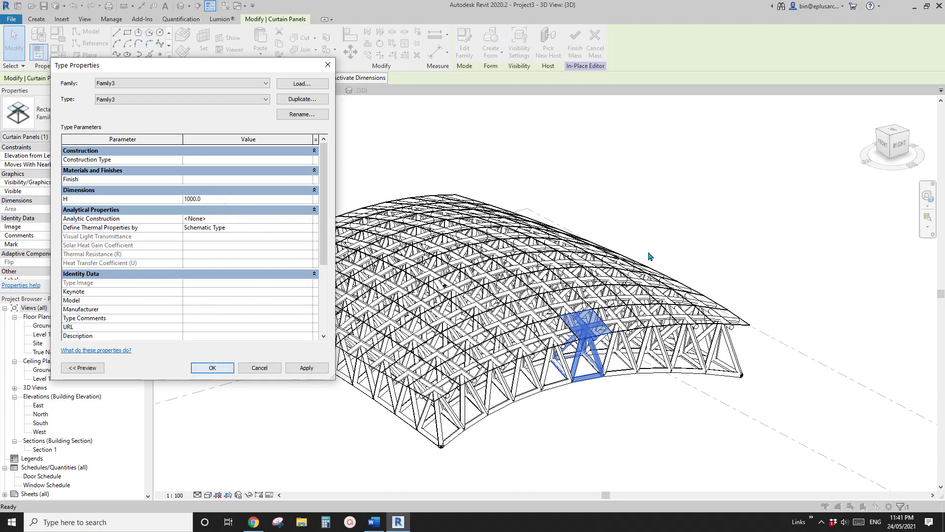
{"action": "key", "text": "Return"}
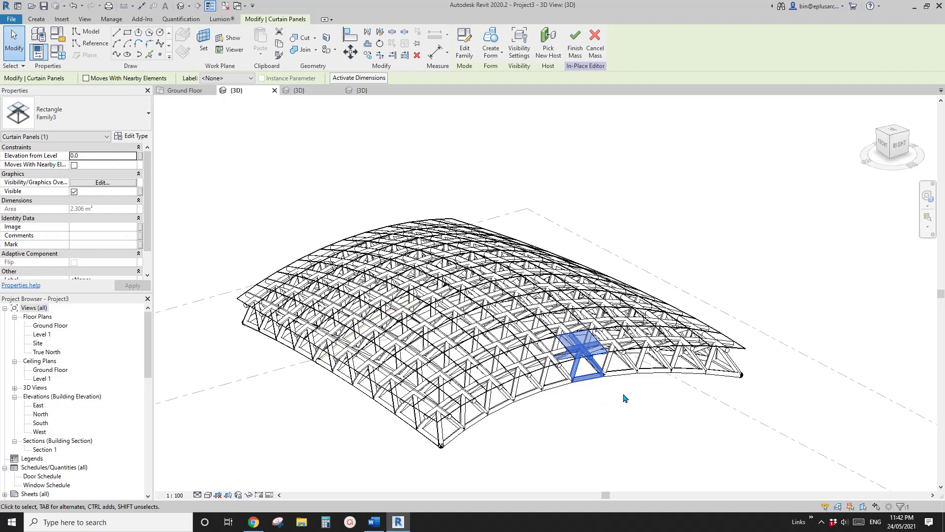
Reduce the radius parameter R in the type properties of a diagonal Family4 member to make the truss members thinner
{"action": "middle_click_drag", "start_coordinate": [624, 398], "coordinate": [566, 360], "text": "shift"}
{"action": "left_click", "coordinate": [639, 304]}
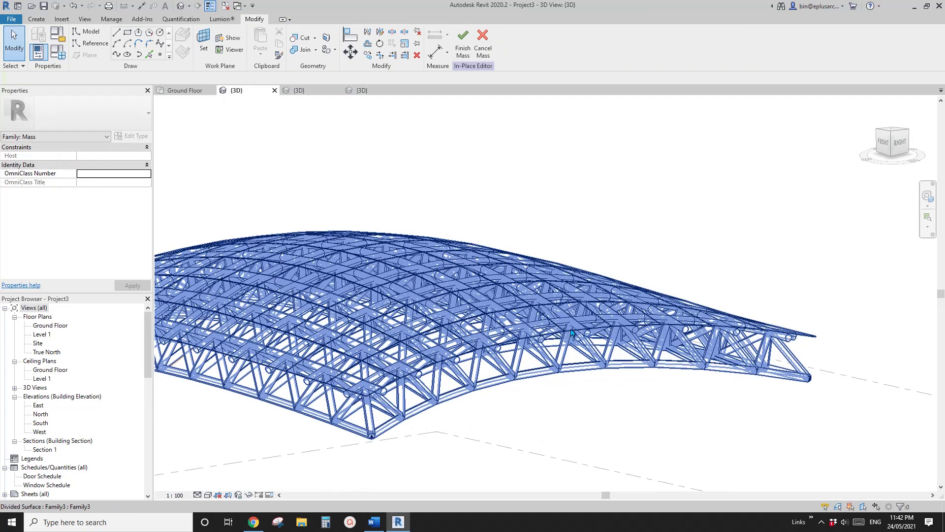
{"action": "middle_click_drag", "start_coordinate": [637, 392], "coordinate": [666, 398]}
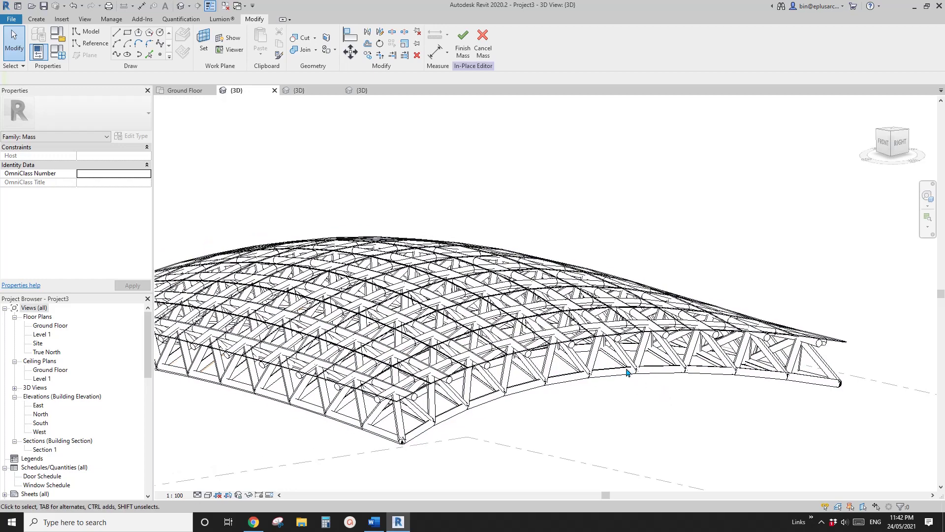
{"action": "left_click", "coordinate": [596, 360]}
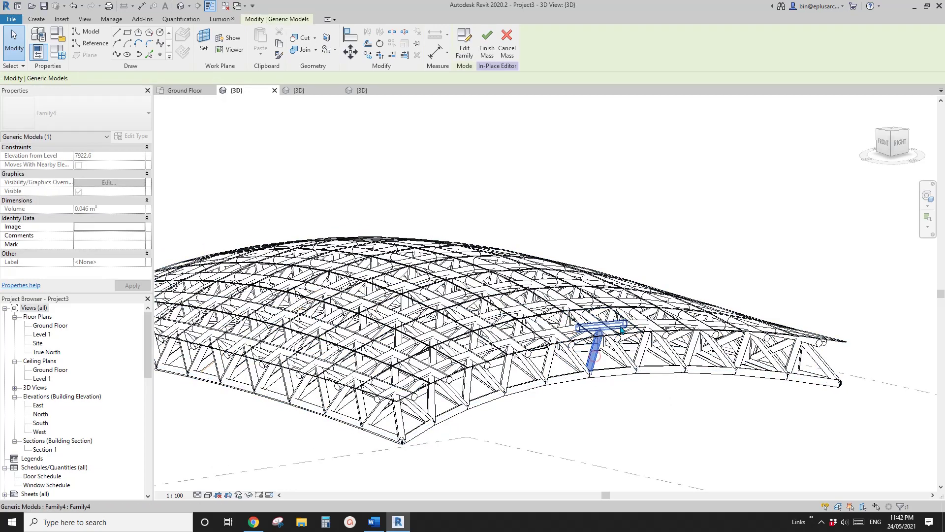
{"action": "middle_click_drag", "start_coordinate": [603, 371], "coordinate": [666, 357]}
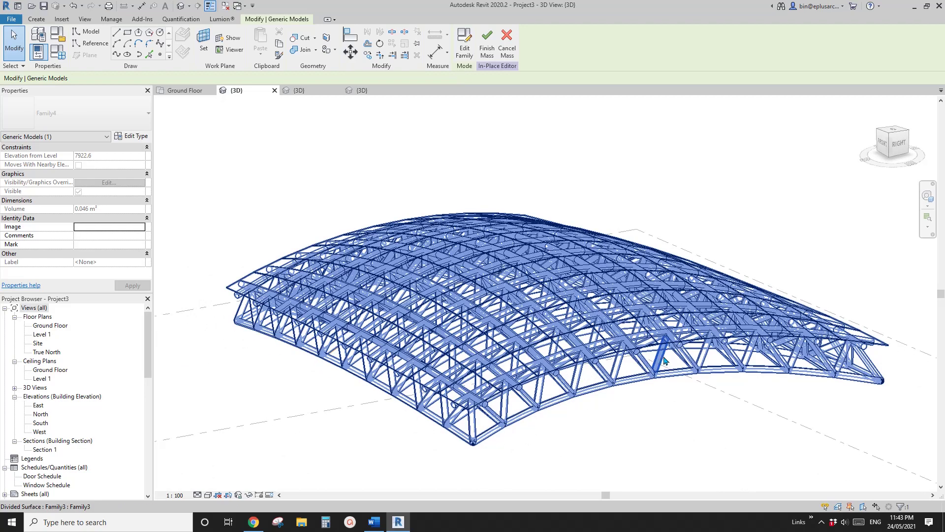
{"action": "key", "text": "Escape"}
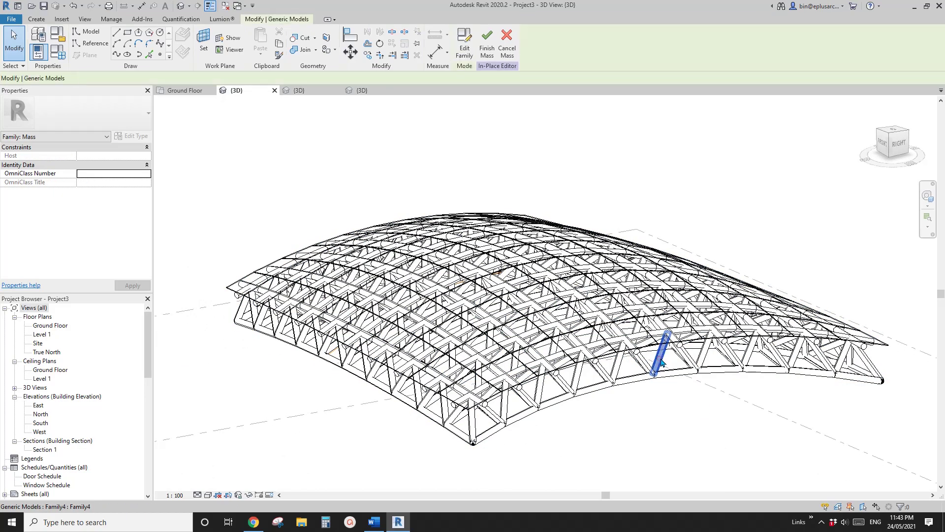
{"action": "left_click", "coordinate": [662, 362]}
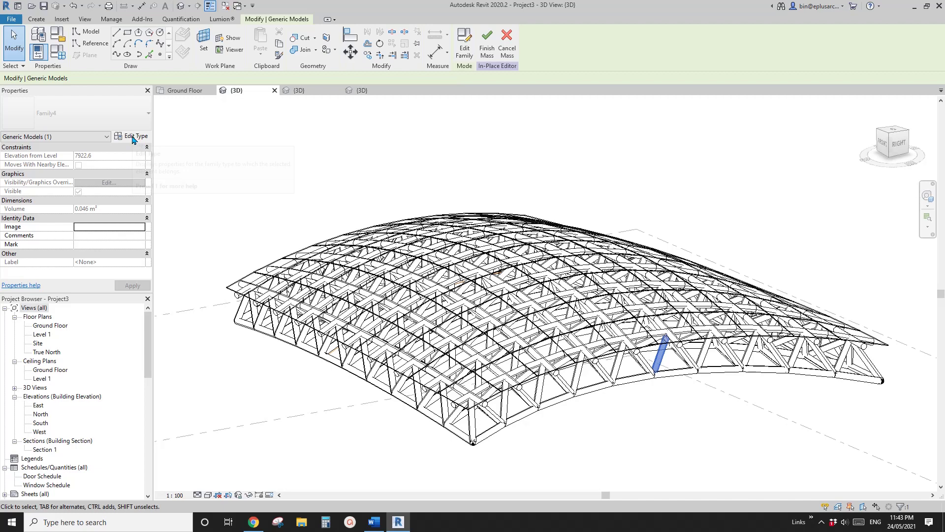
{"action": "left_click", "coordinate": [133, 137]}
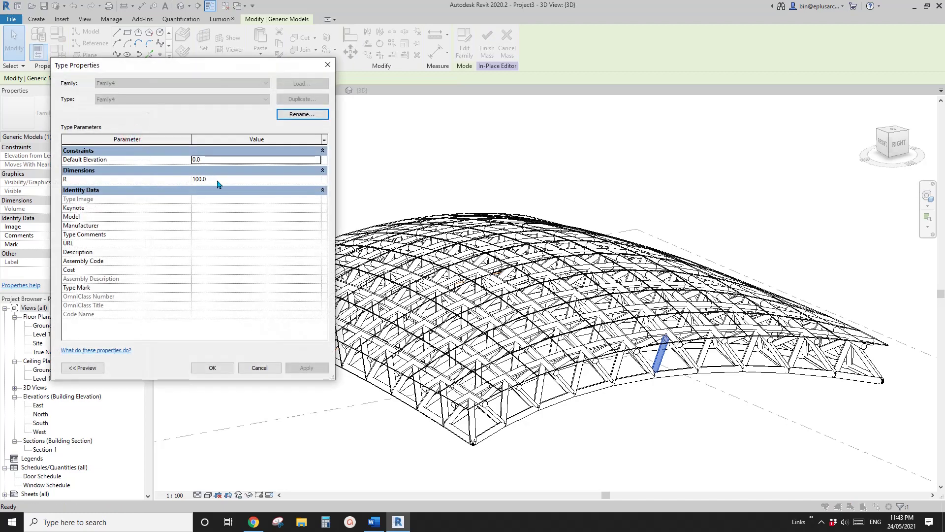
{"action": "left_click", "coordinate": [232, 182]}
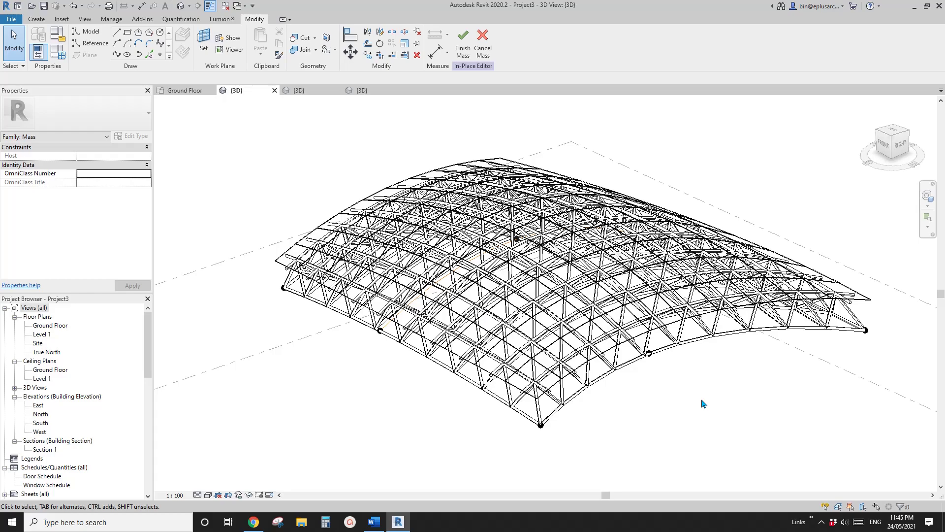
Examine the space truss roof from above and below, with a brief look at the space truss images and video details in Chrome
{"action": "middle_click_drag", "start_coordinate": [706, 375], "coordinate": [730, 333], "text": "shift"}
{"action": "middle_click_drag", "start_coordinate": [648, 365], "coordinate": [684, 276]}
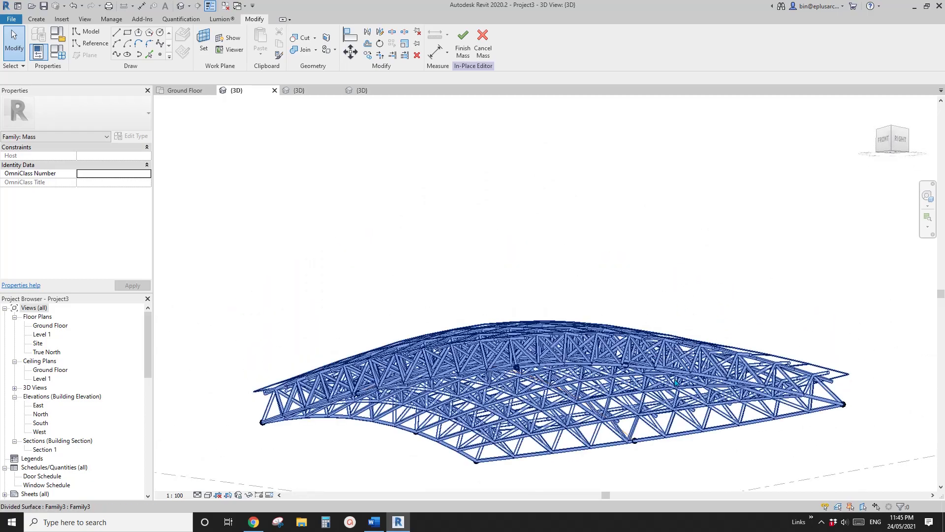
{"action": "middle_click_drag", "start_coordinate": [672, 370], "coordinate": [662, 300], "text": "shift"}
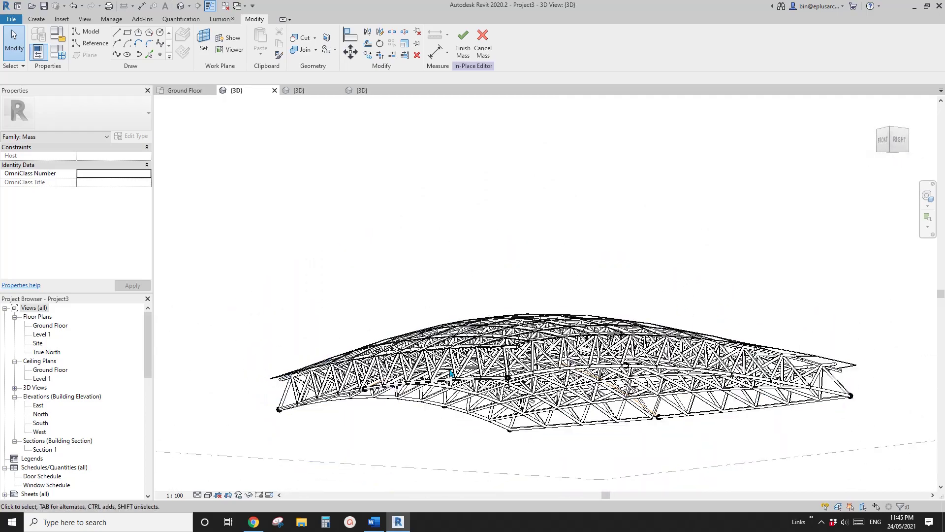
{"action": "left_click", "coordinate": [254, 522]}
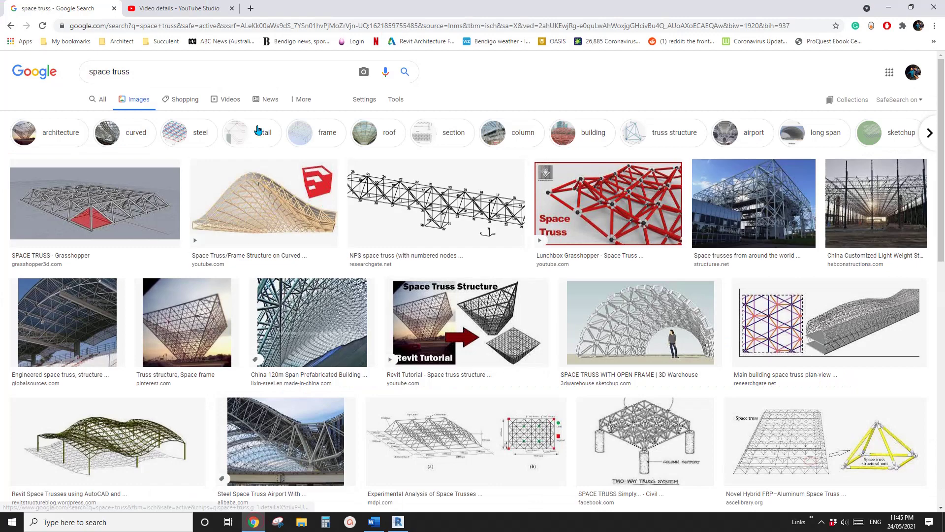
{"action": "left_click", "coordinate": [162, 8]}
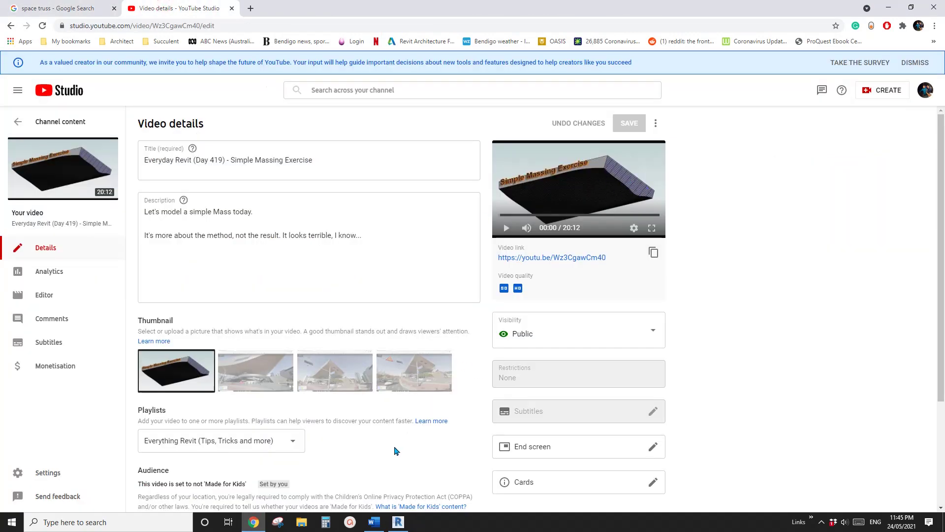
{"action": "left_click", "coordinate": [398, 521]}
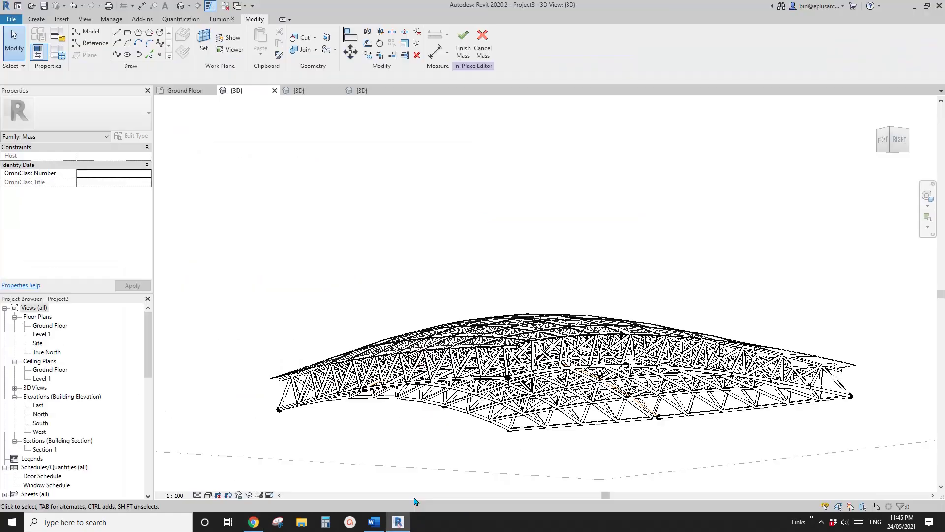
{"action": "middle_click_drag", "start_coordinate": [610, 426], "coordinate": [555, 335]}
{"action": "middle_click_drag", "start_coordinate": [555, 335], "coordinate": [695, 423]}
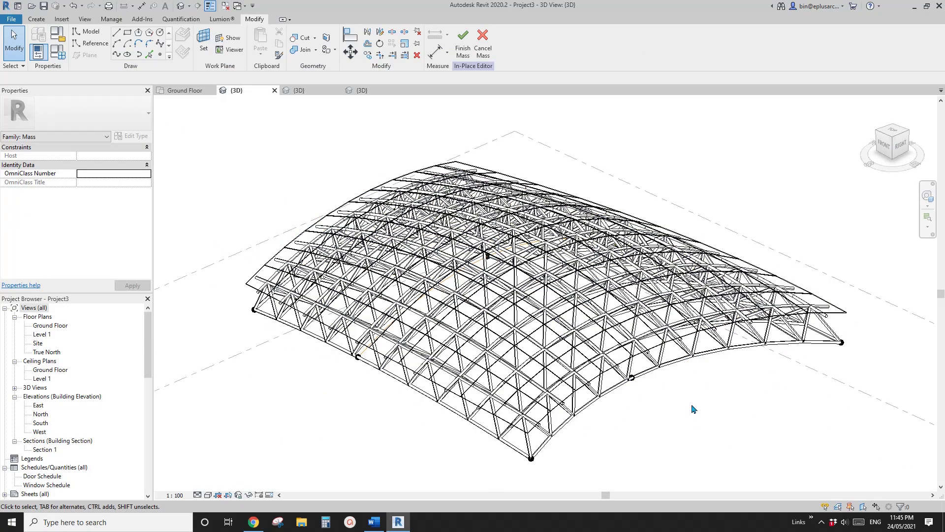